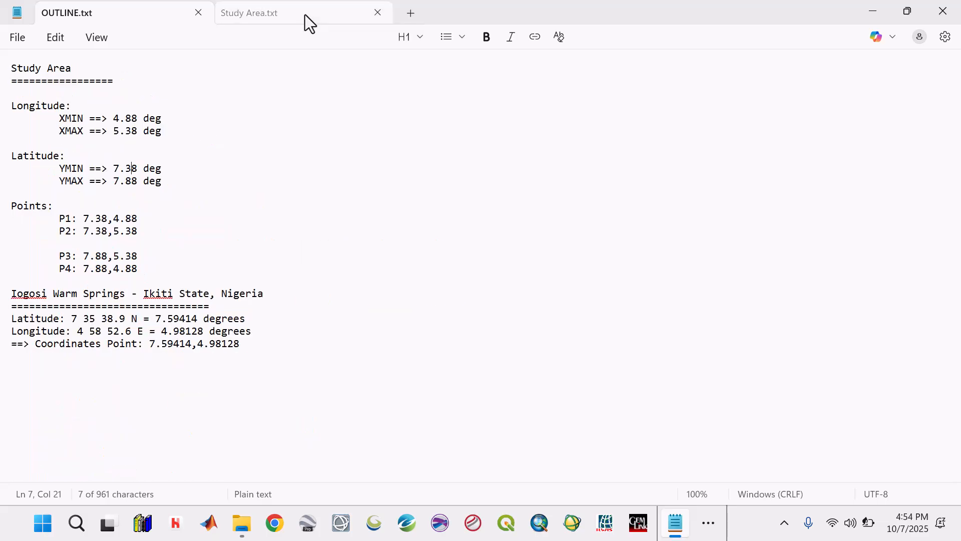
# Minimise the study area notes, switch to the ICGEM website in Chrome and open the regular grids calculation service
pyautogui.click(873, 11)
pyautogui.click(709, 524)
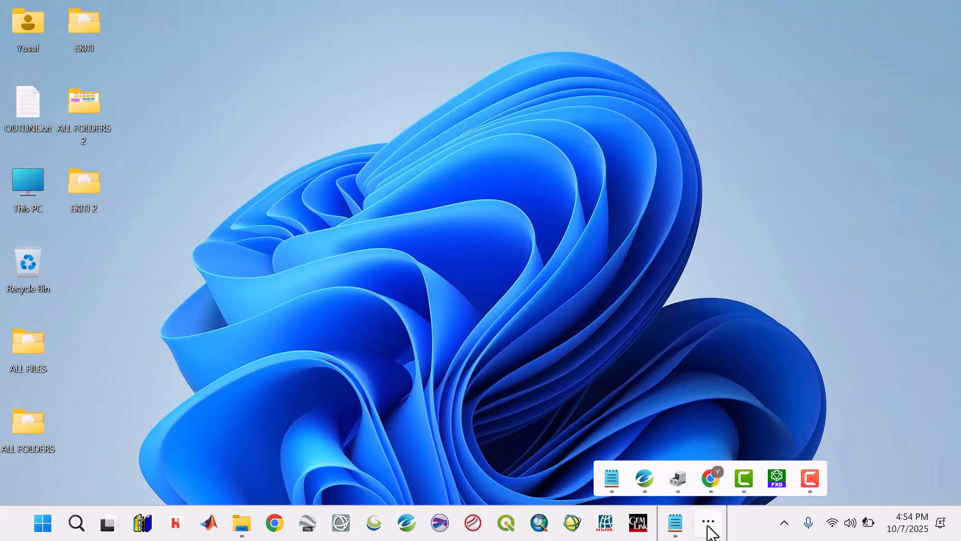
pyautogui.click(710, 478)
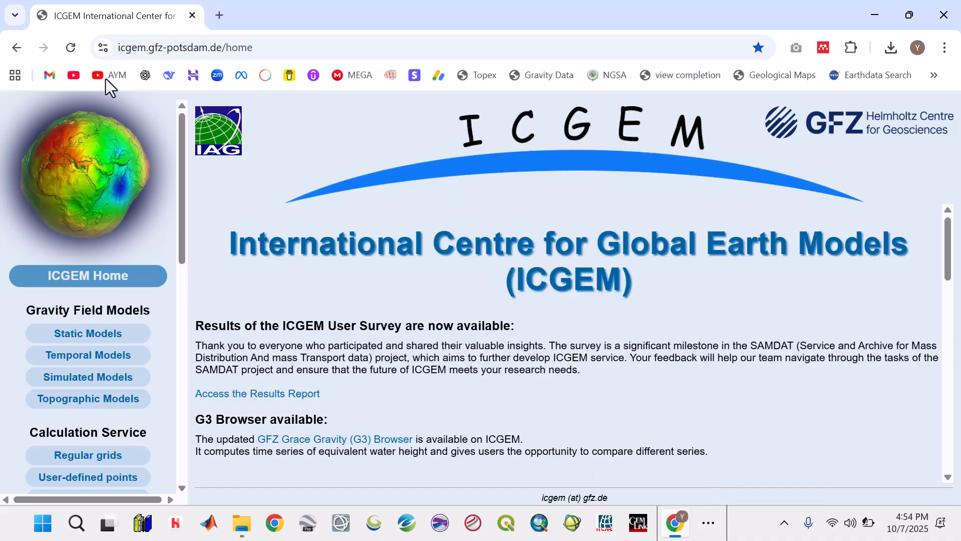
pyautogui.moveTo(273, 49); pyautogui.dragTo(126, 48)
pyautogui.click(313, 46)
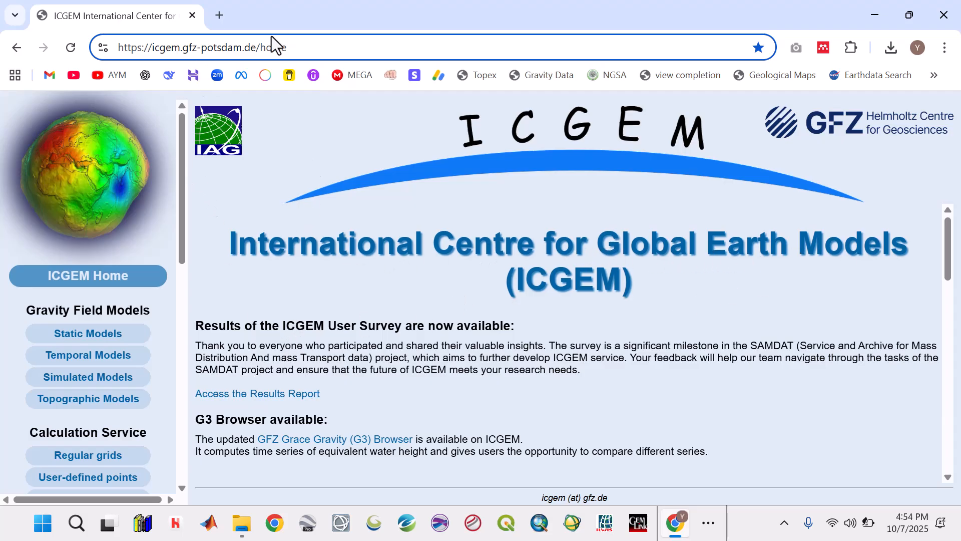
pyautogui.scroll(-4, 472, 281)
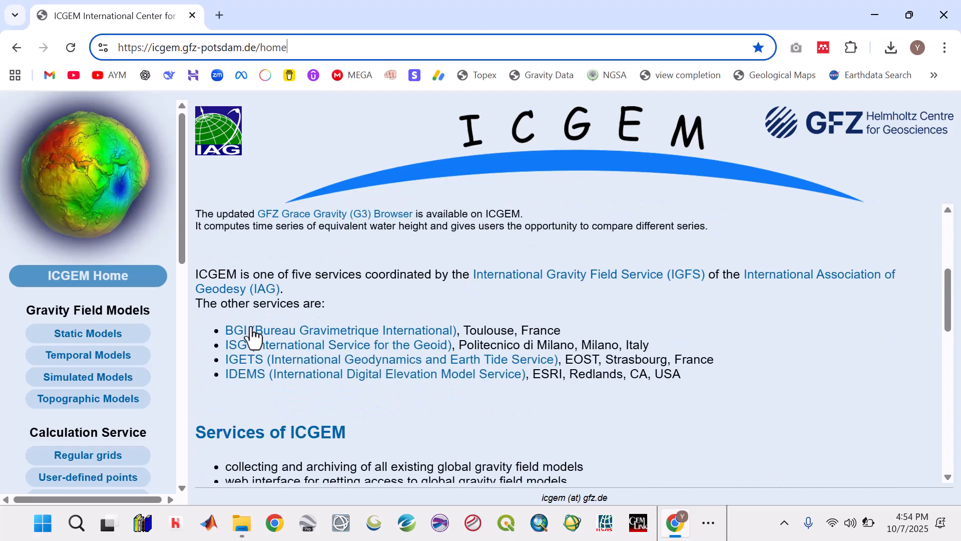
pyautogui.scroll(-3, 135, 366)
pyautogui.click(94, 311)
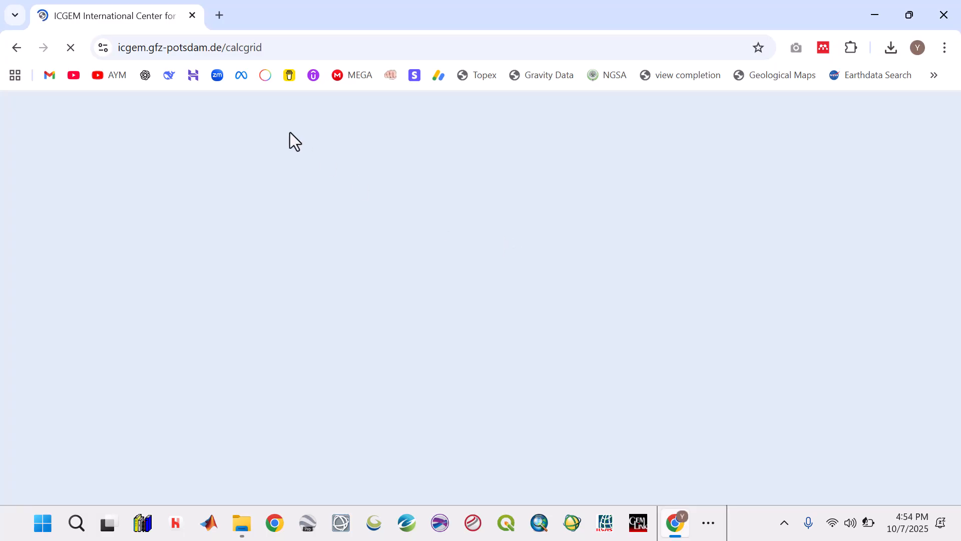
# Select EGM2008 from the Longtime Model list as the gravity field model
pyautogui.click(710, 526)
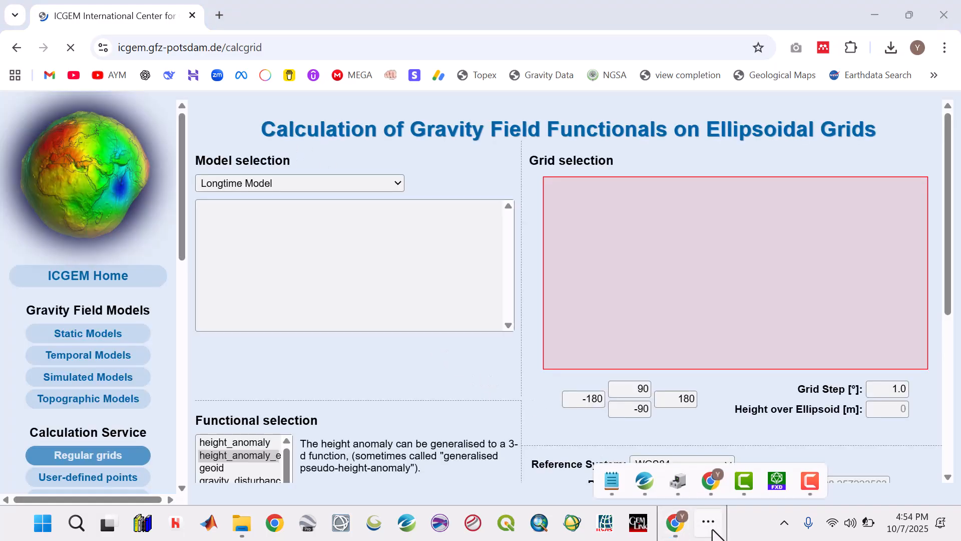
pyautogui.click(636, 18)
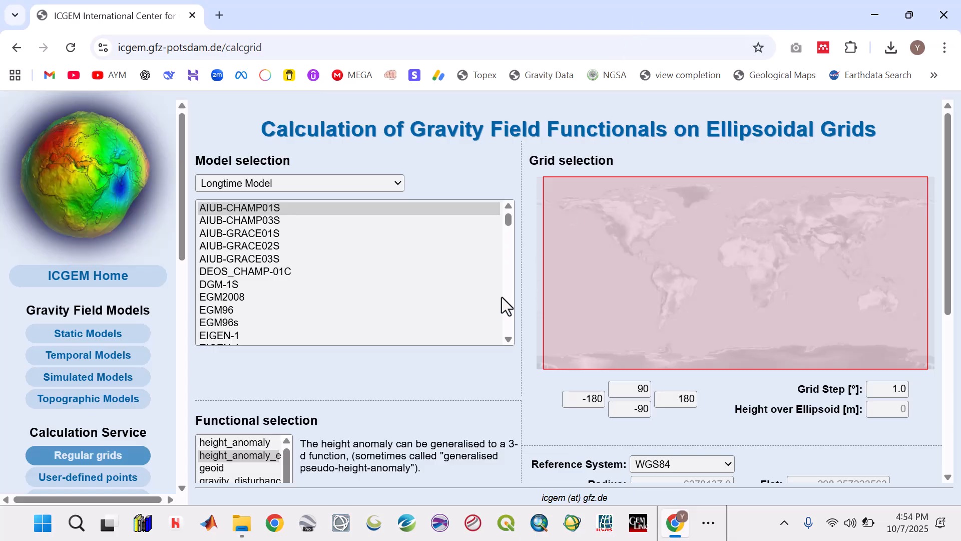
pyautogui.click(223, 299)
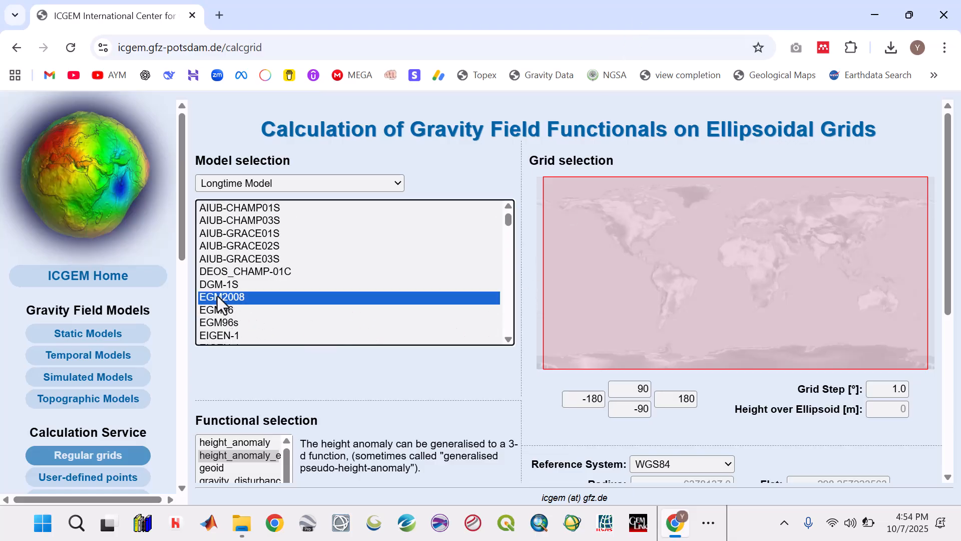
# Select the simple Bouguer gravity anomaly as the functional to calculate
pyautogui.scroll(-4, 299, 381)
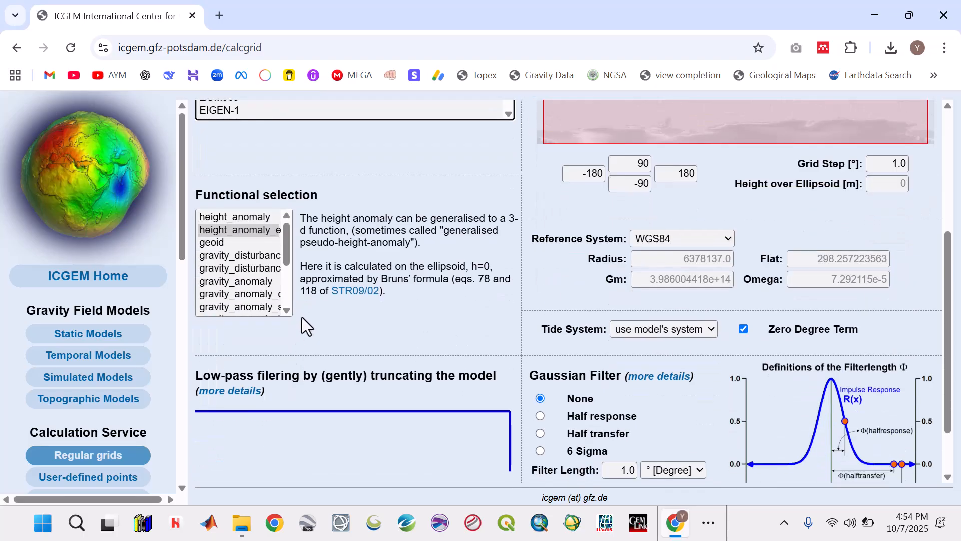
pyautogui.moveTo(290, 244); pyautogui.dragTo(284, 257)
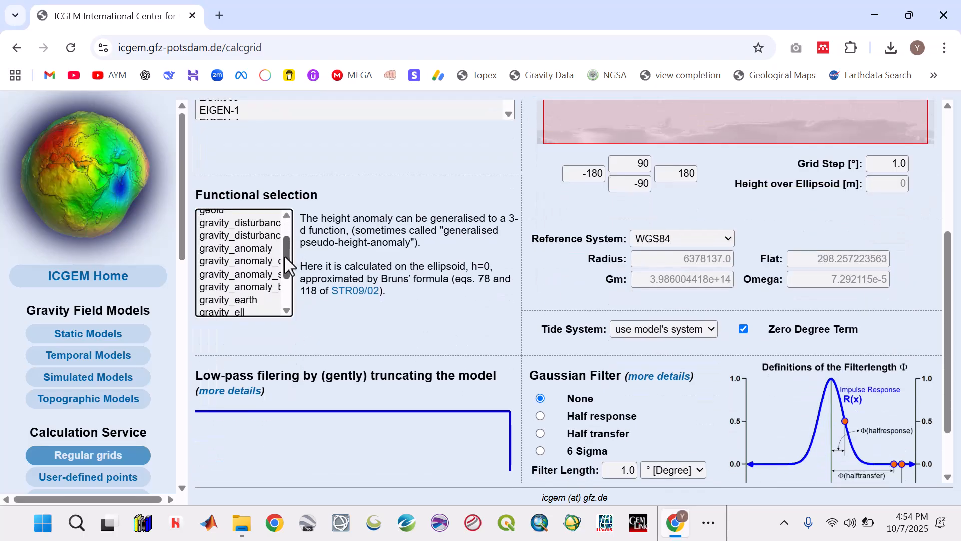
pyautogui.click(252, 275)
pyautogui.click(253, 262)
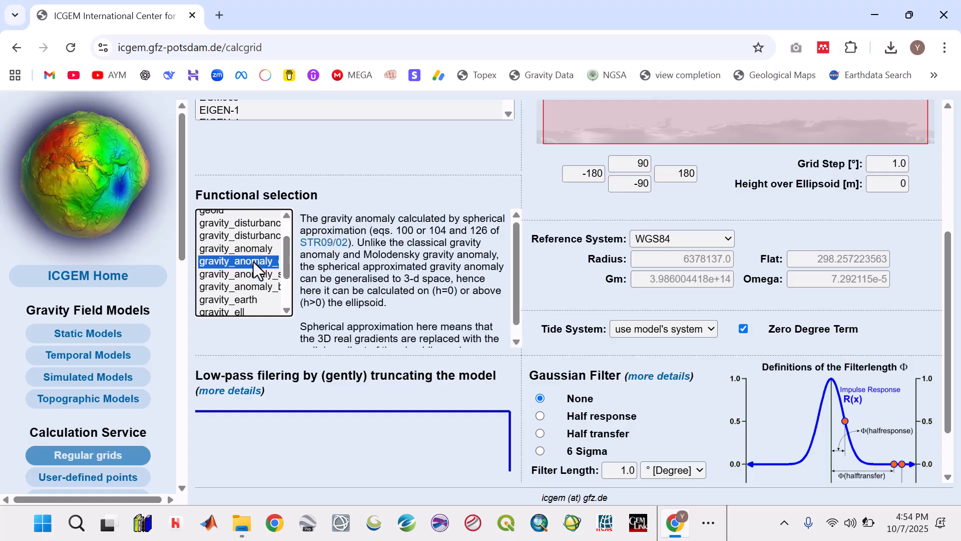
pyautogui.click(248, 286)
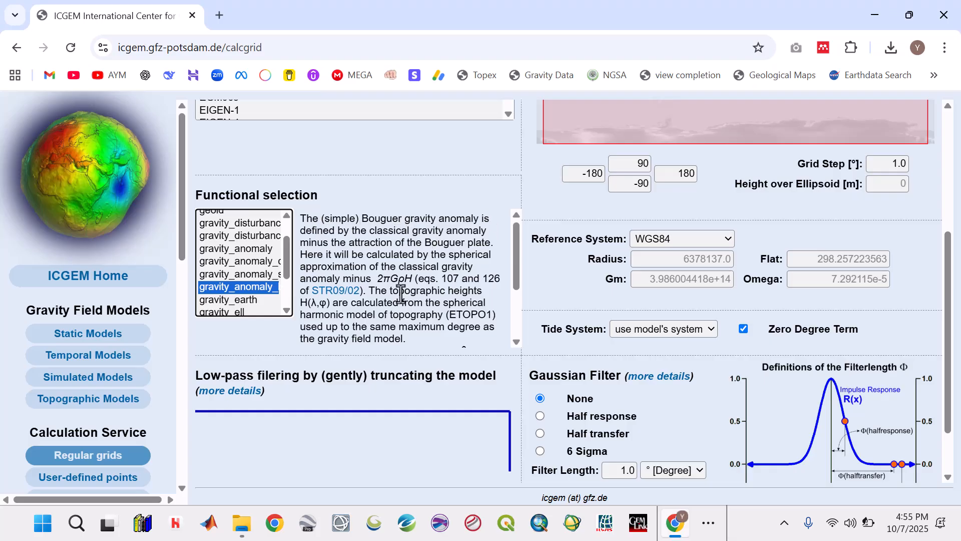
# Arrange the ICGEM page and the study area notes in Notepad side by side, giving the browser the wider share
pyautogui.click(953, 300)
pyautogui.moveTo(953, 291); pyautogui.dragTo(951, 254)
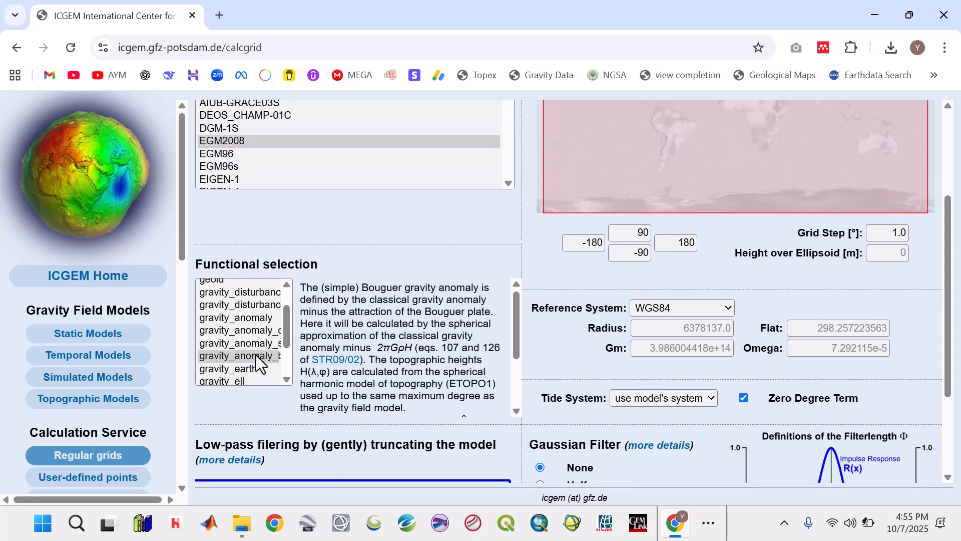
pyautogui.click(710, 524)
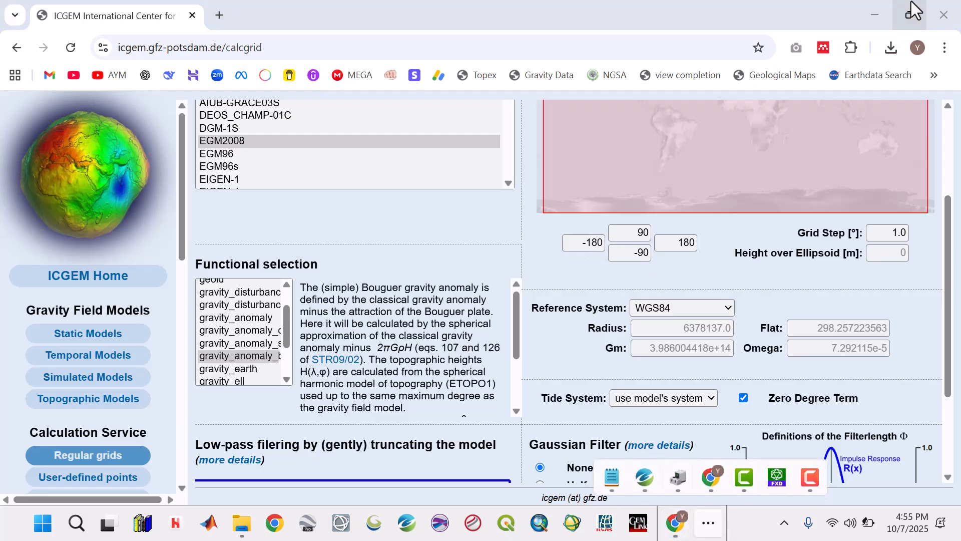
pyautogui.moveTo(910, 15)
pyautogui.click(832, 56)
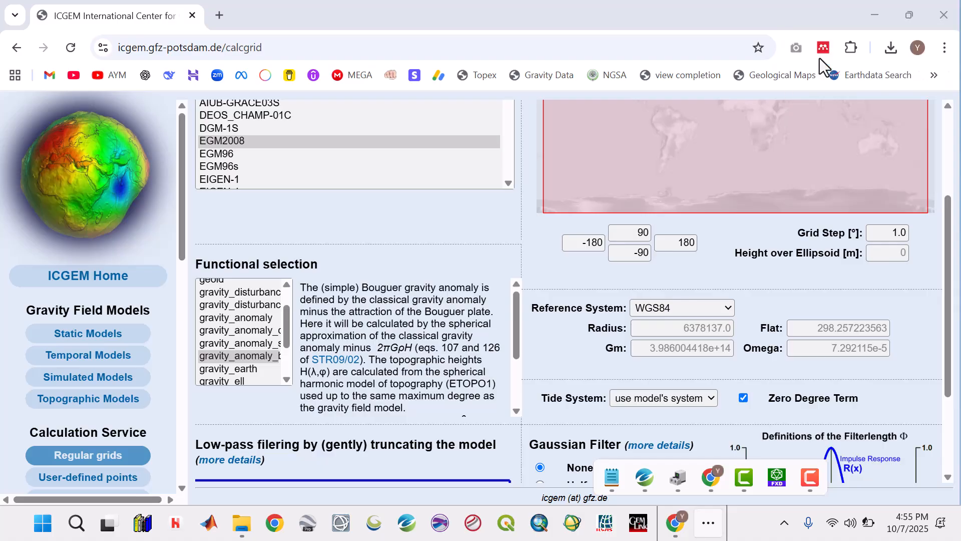
pyautogui.moveTo(478, 153); pyautogui.dragTo(703, 165)
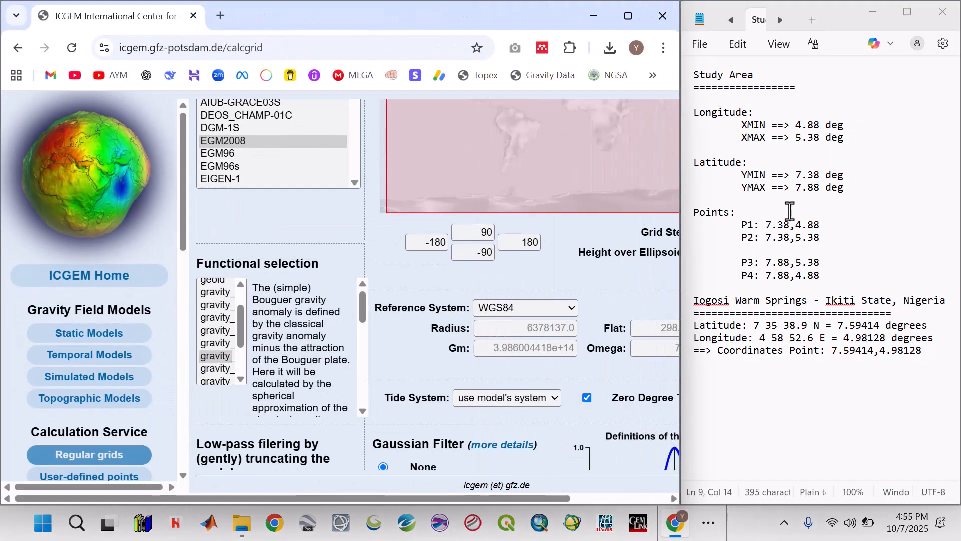
# Set the grid's longitude limits to 4.88 minimum and 5.38 maximum, following the study area notes
pyautogui.moveTo(797, 125); pyautogui.dragTo(820, 126)
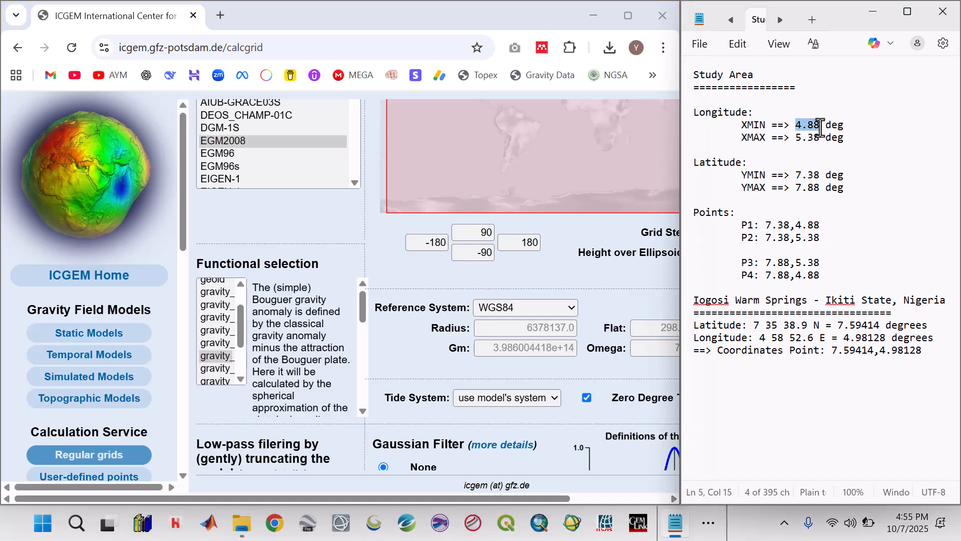
pyautogui.moveTo(445, 242); pyautogui.dragTo(410, 244)
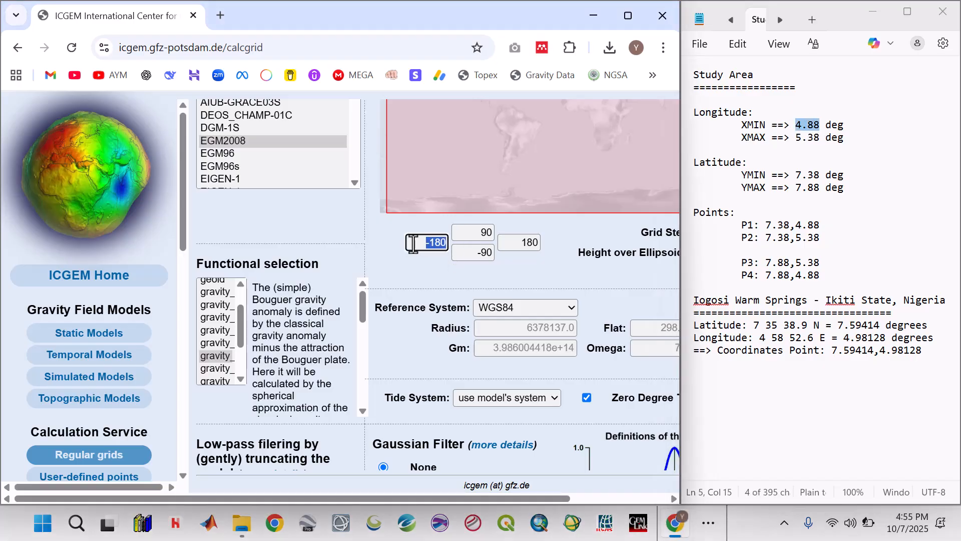
pyautogui.write('4.88')
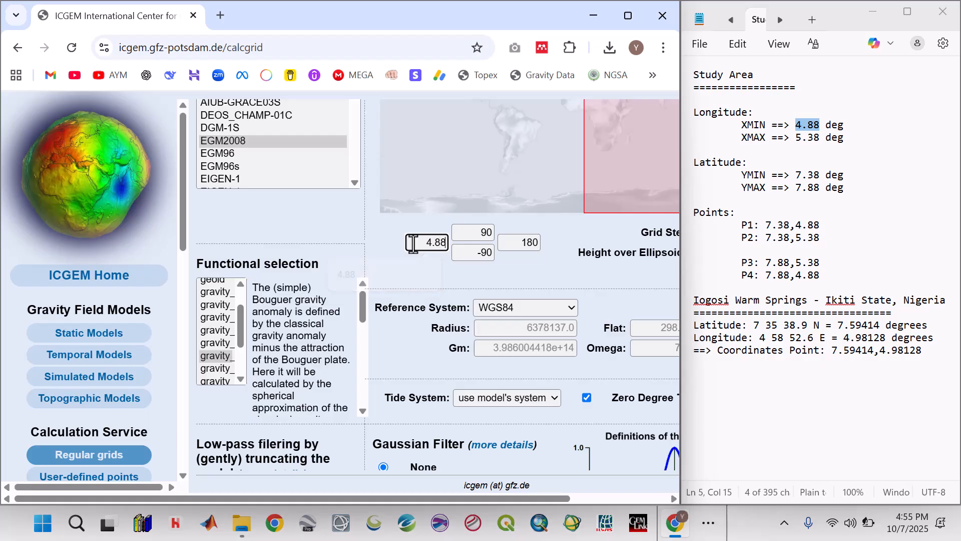
pyautogui.moveTo(507, 244); pyautogui.dragTo(537, 244)
pyautogui.write('5.38')
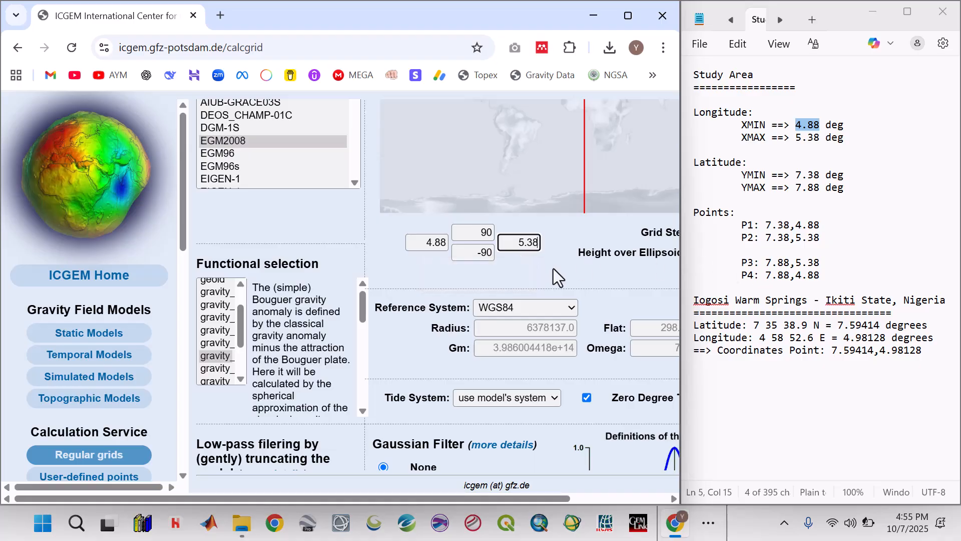
# Set the grid's latitude limits to 7.38 minimum and 7.88 maximum
pyautogui.moveTo(478, 252); pyautogui.dragTo(503, 255)
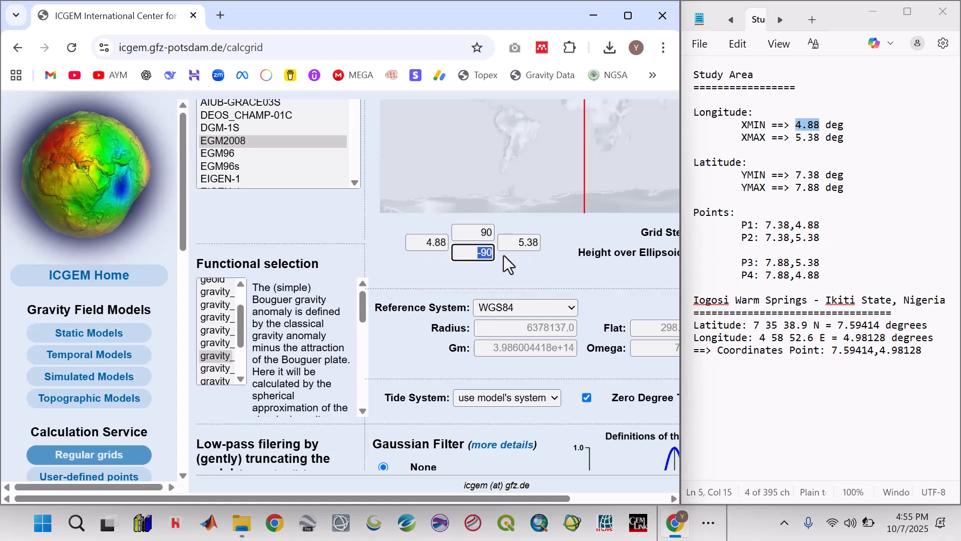
pyautogui.write('7.38')
pyautogui.click(488, 233)
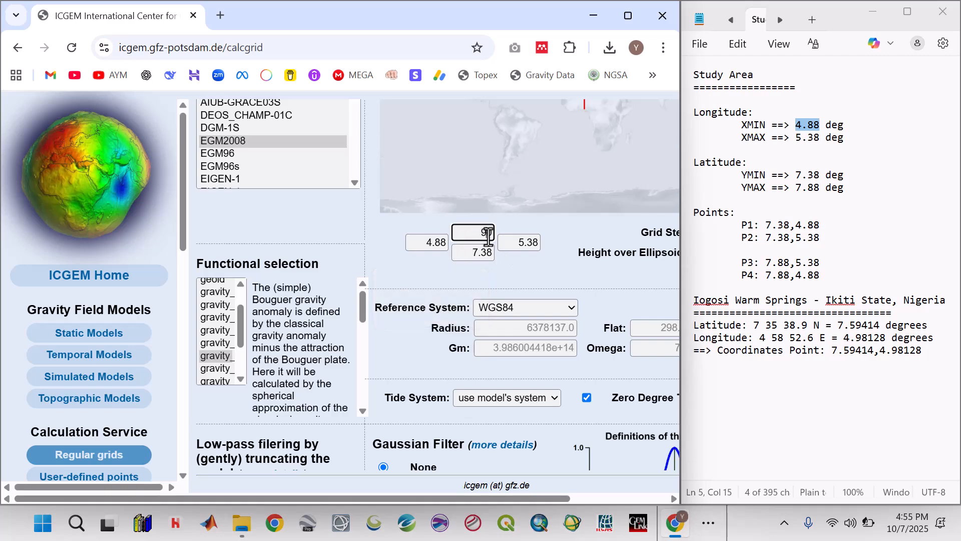
pyautogui.moveTo(489, 236); pyautogui.dragTo(486, 239)
pyautogui.write('7.88')
# Check the entered grid limits against the study area notes, and return the browser alone to full size
pyautogui.click(820, 139)
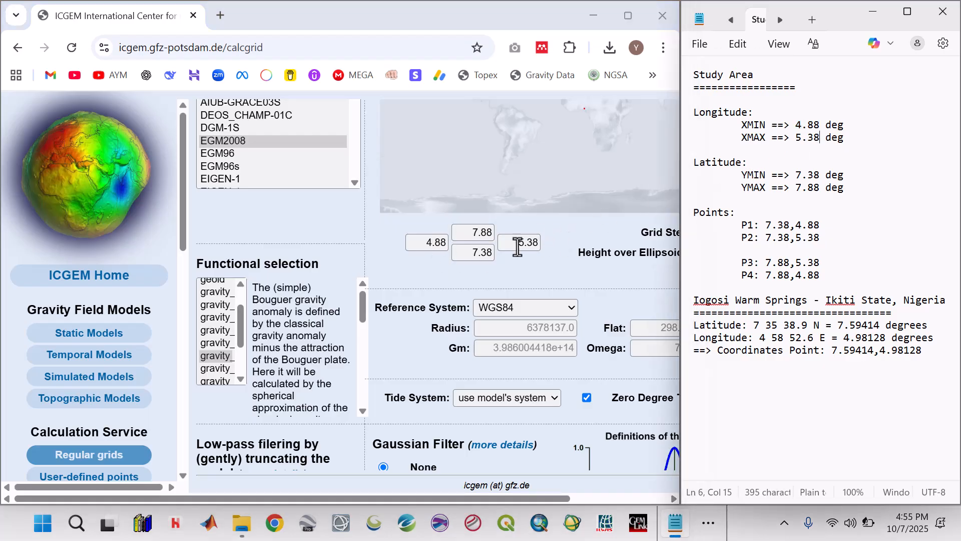
pyautogui.click(471, 253)
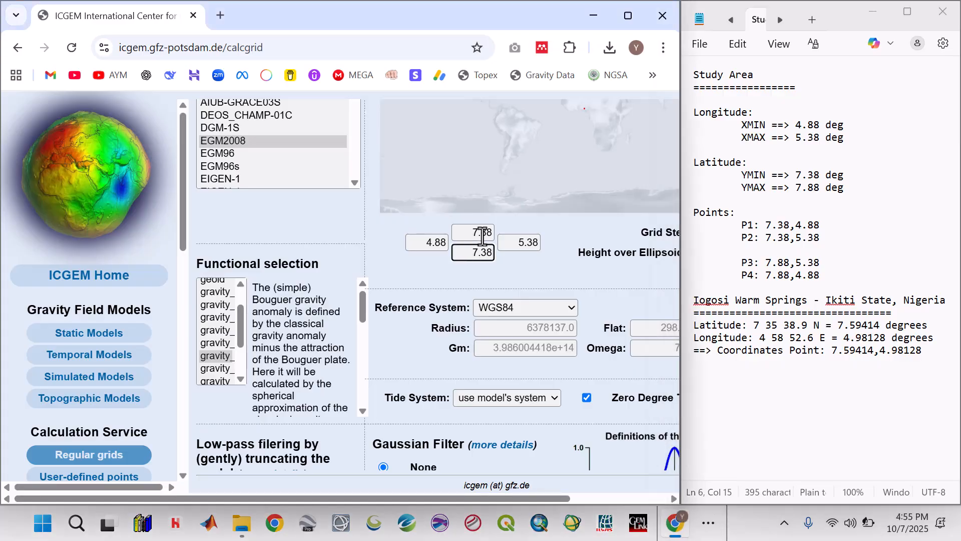
pyautogui.click(481, 233)
pyautogui.click(873, 12)
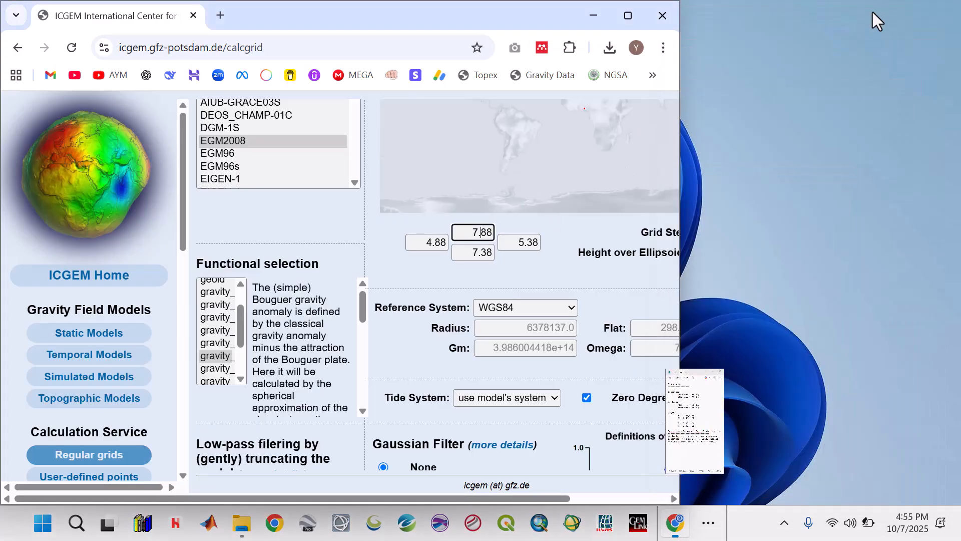
pyautogui.click(628, 15)
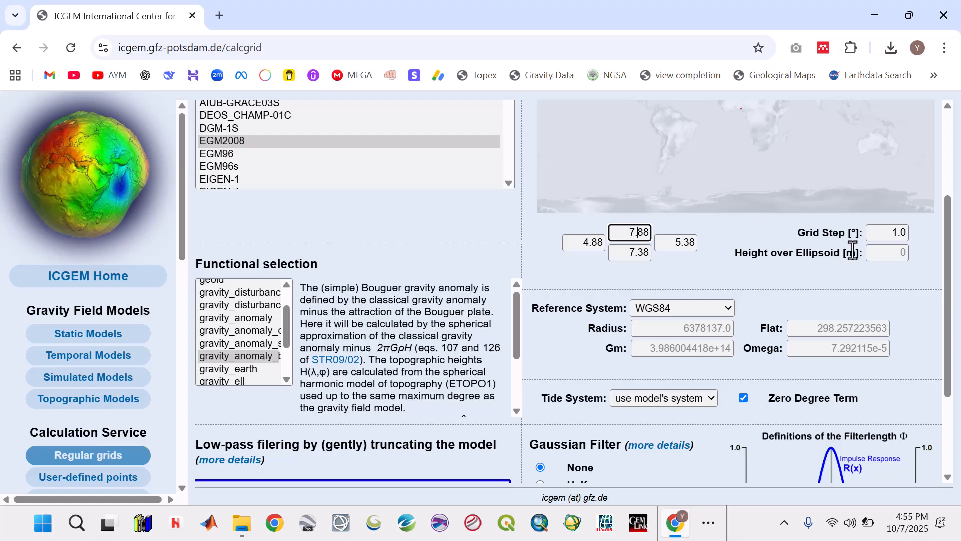
# Select the existing grid step value for editing
pyautogui.click(886, 235)
pyautogui.doubleClick(885, 235)
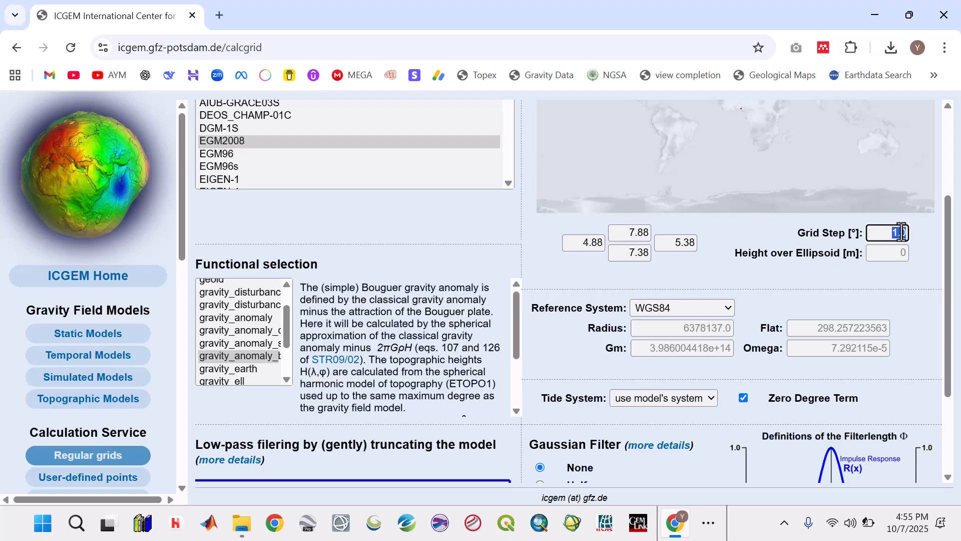
pyautogui.click(873, 279)
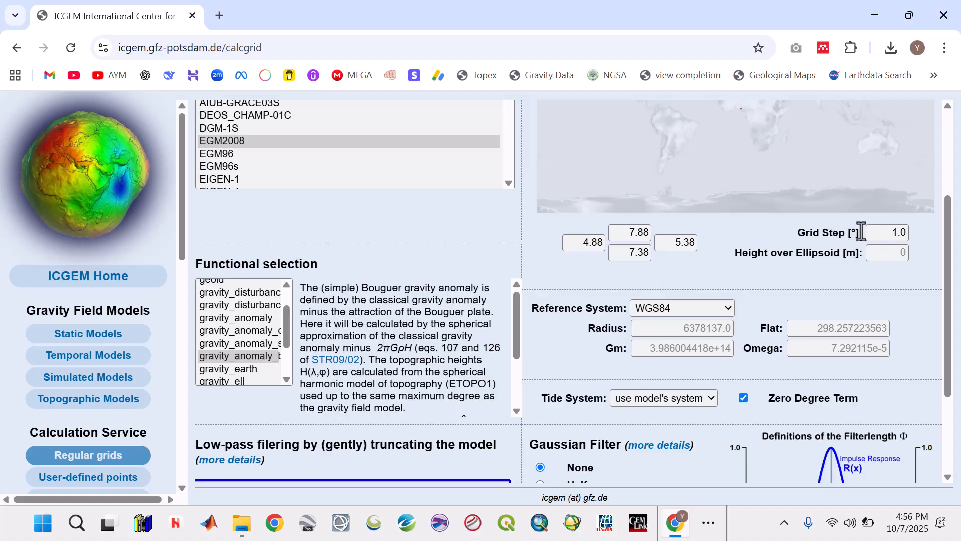
pyautogui.doubleClick(891, 235)
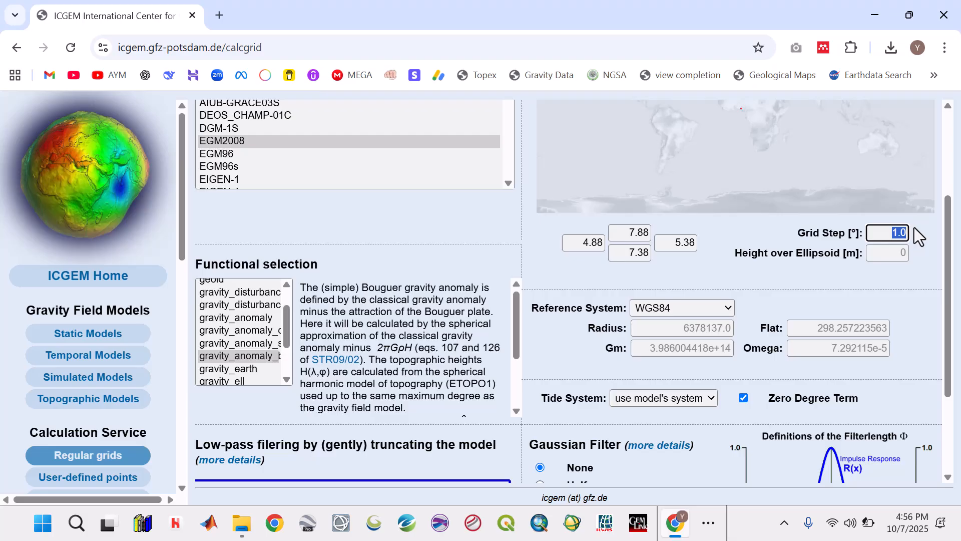
# Open Calculator and compute 1 ÷ 60 to convert one arc-minute to degrees
pyautogui.click(44, 529)
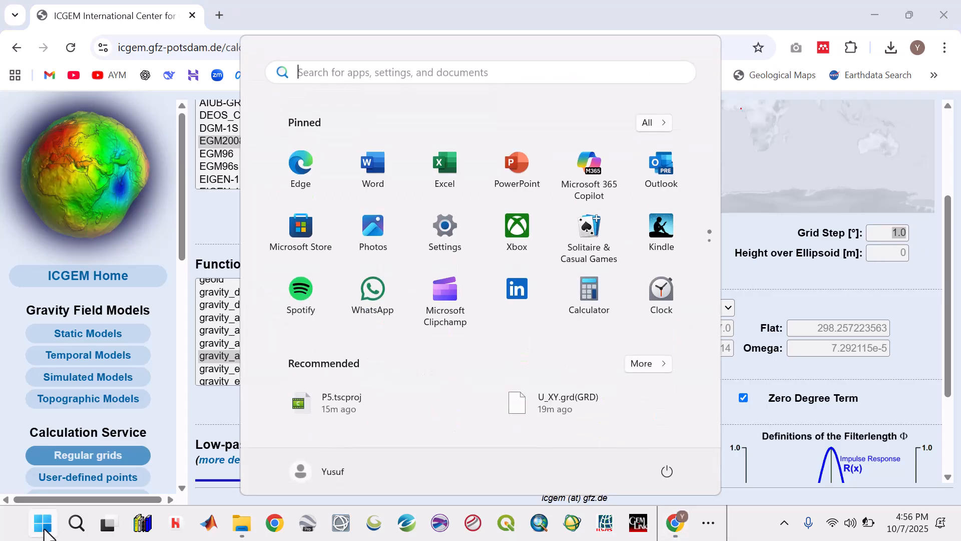
pyautogui.write('cal')
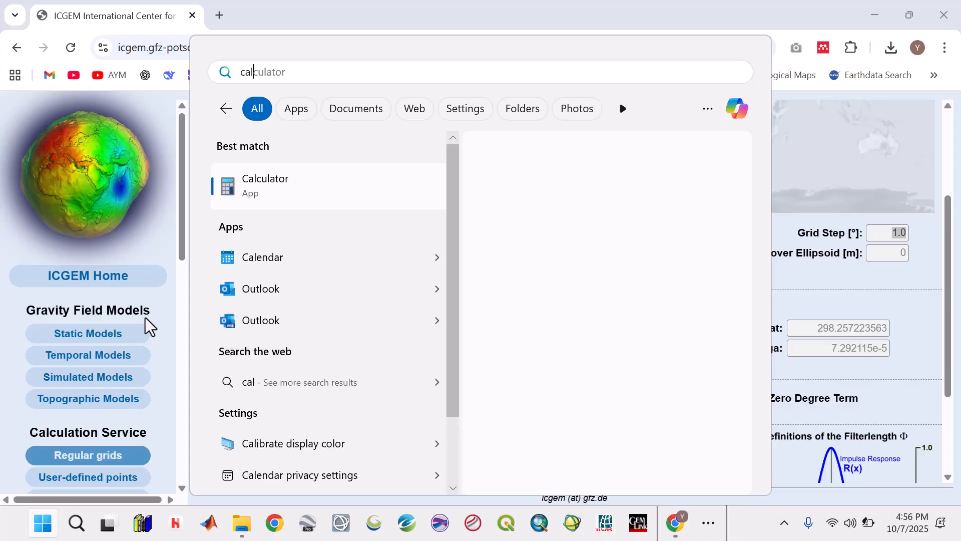
pyautogui.click(281, 183)
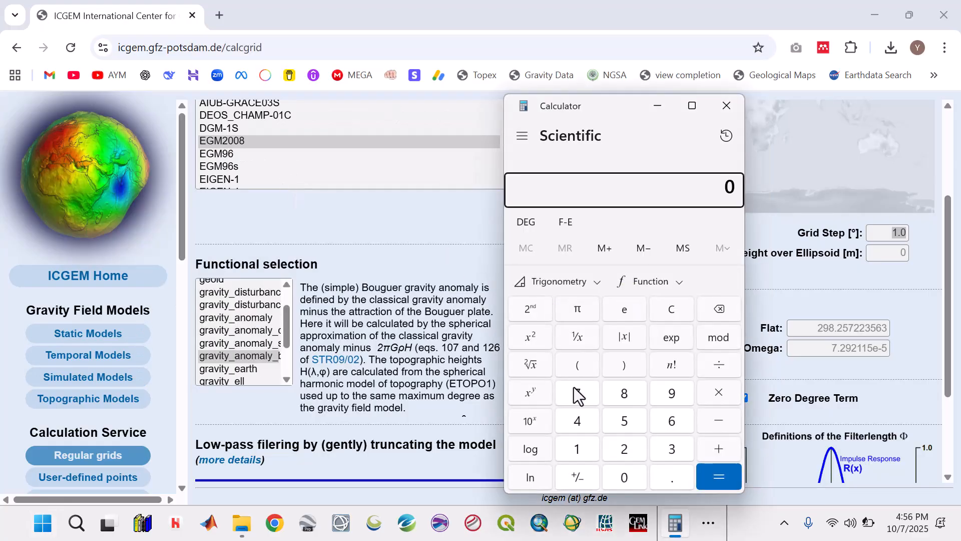
pyautogui.click(568, 453)
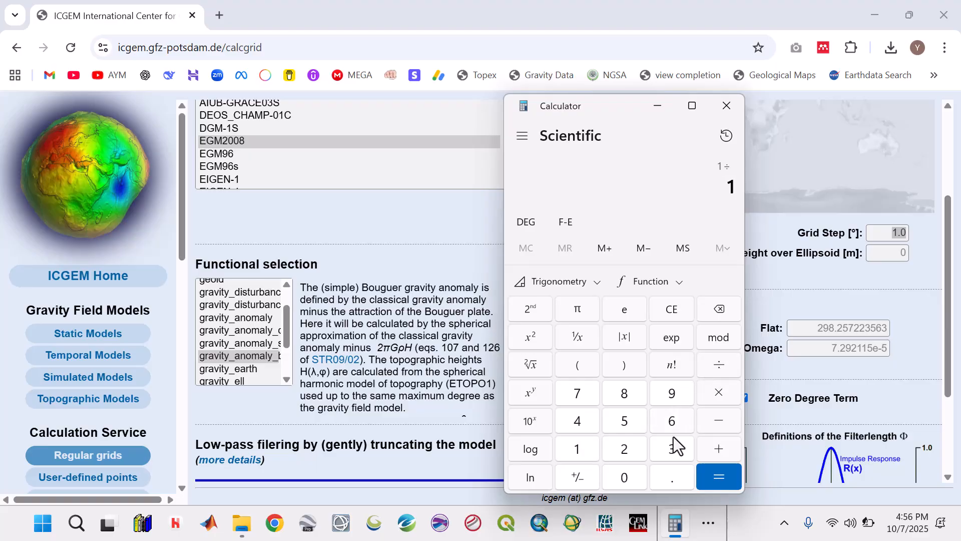
pyautogui.click(638, 476)
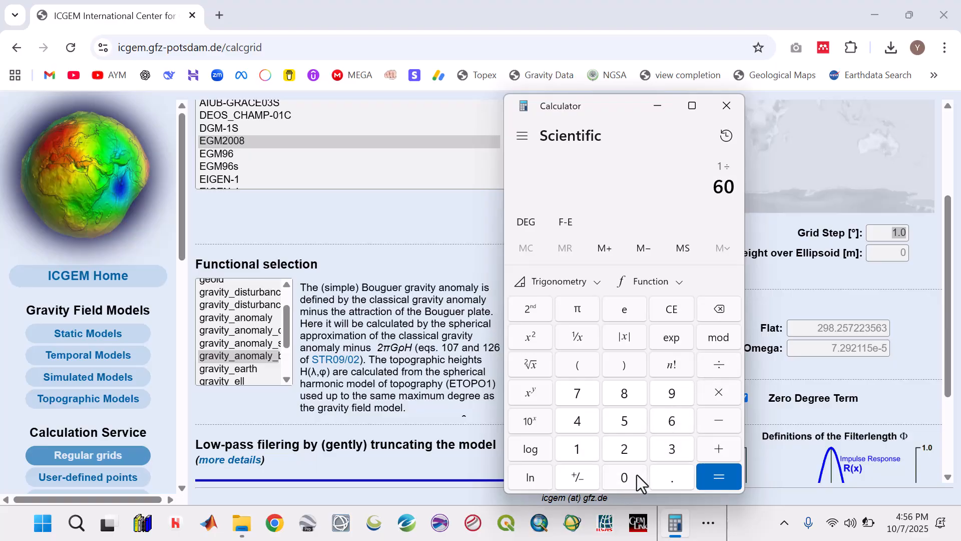
pyautogui.click(719, 478)
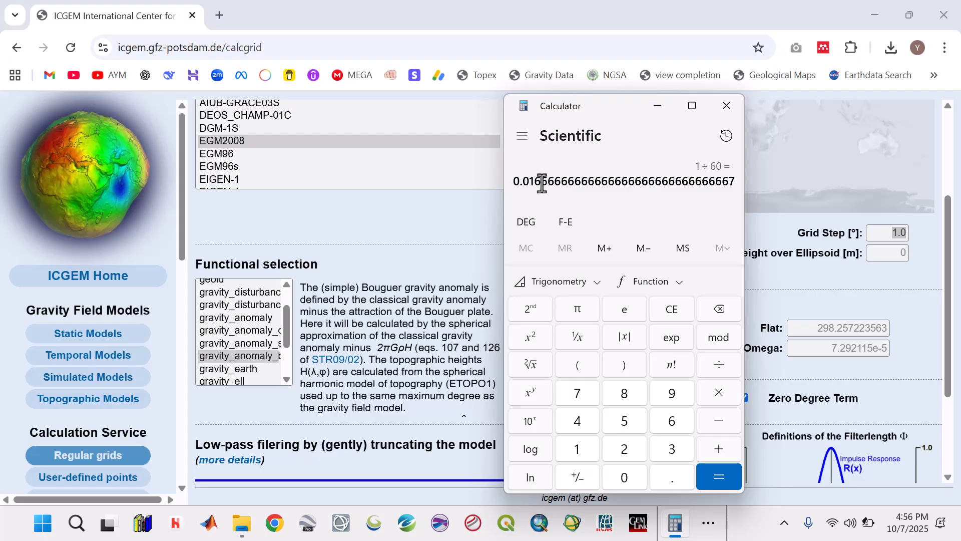
# Copy the leading digits of the Calculator result and set the ICGEM grid step to 0.01666666°, checking the start of the entry
pyautogui.moveTo(569, 186); pyautogui.dragTo(512, 187)
pyautogui.hotkey('ctrl', 'c')
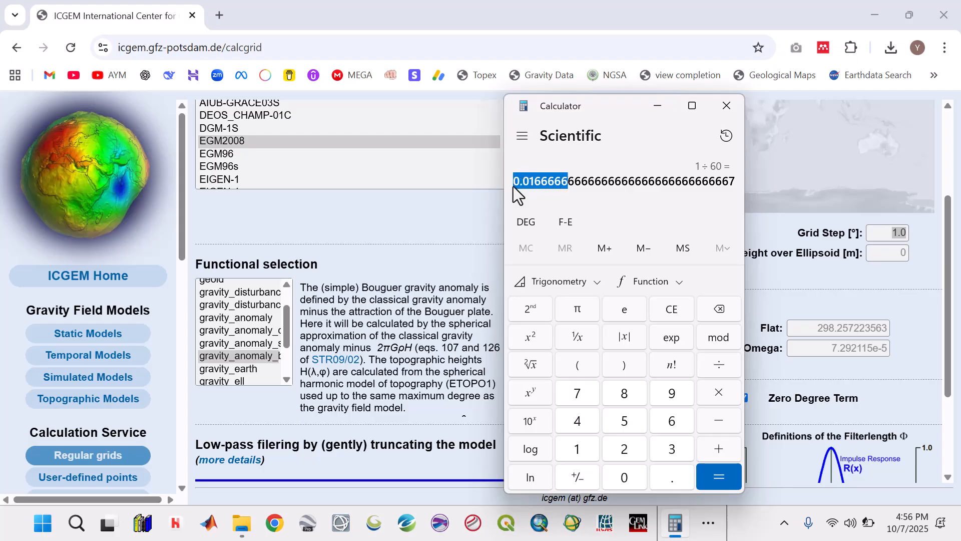
pyautogui.click(654, 106)
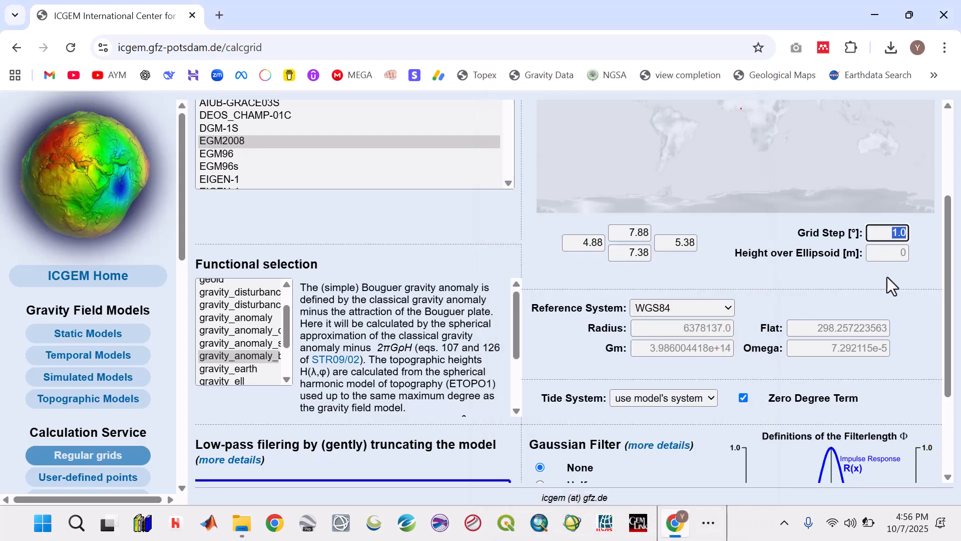
pyautogui.doubleClick(886, 232)
pyautogui.hotkey('ctrl', 'v')
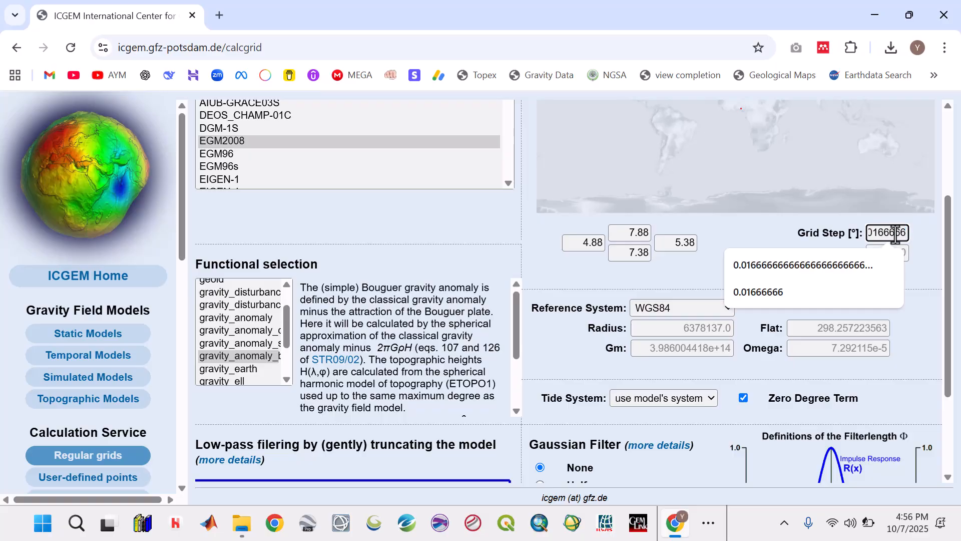
pyautogui.click(771, 299)
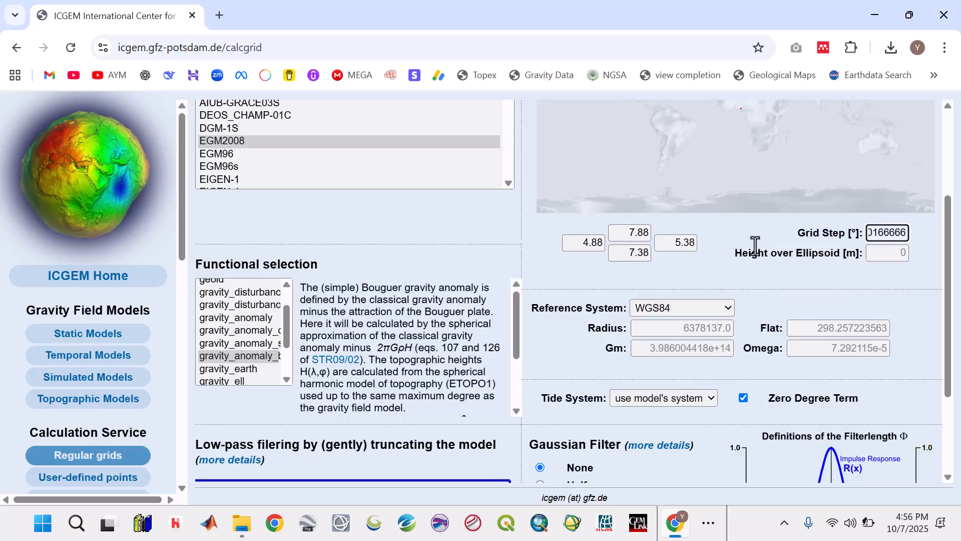
pyautogui.click(880, 231)
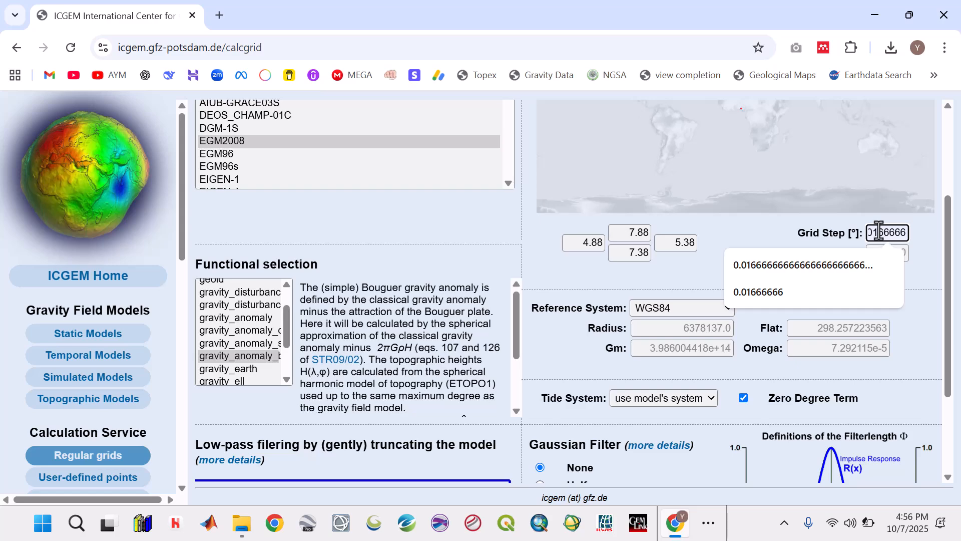
pyautogui.press('Left')
pyautogui.press('Left')
pyautogui.press('Left')
pyautogui.press('Left')
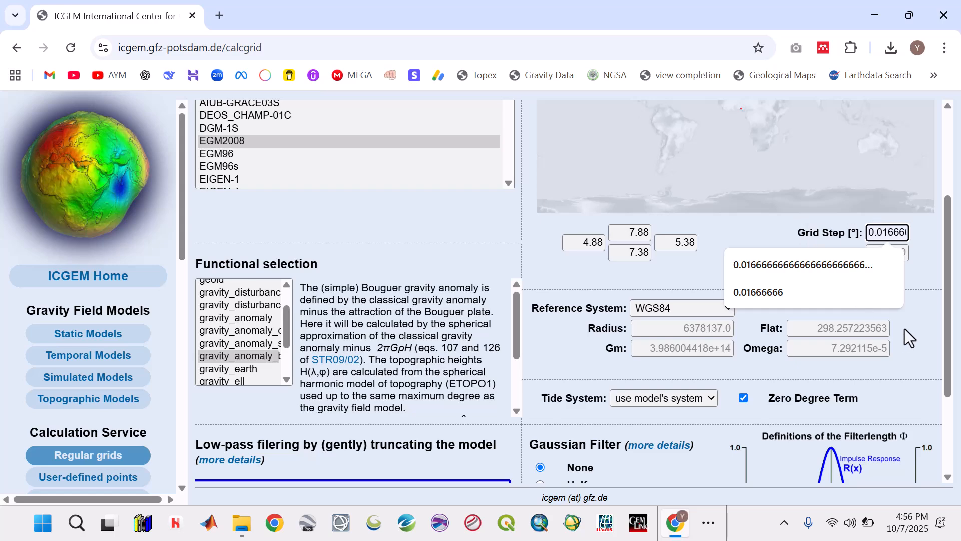
pyautogui.click(529, 265)
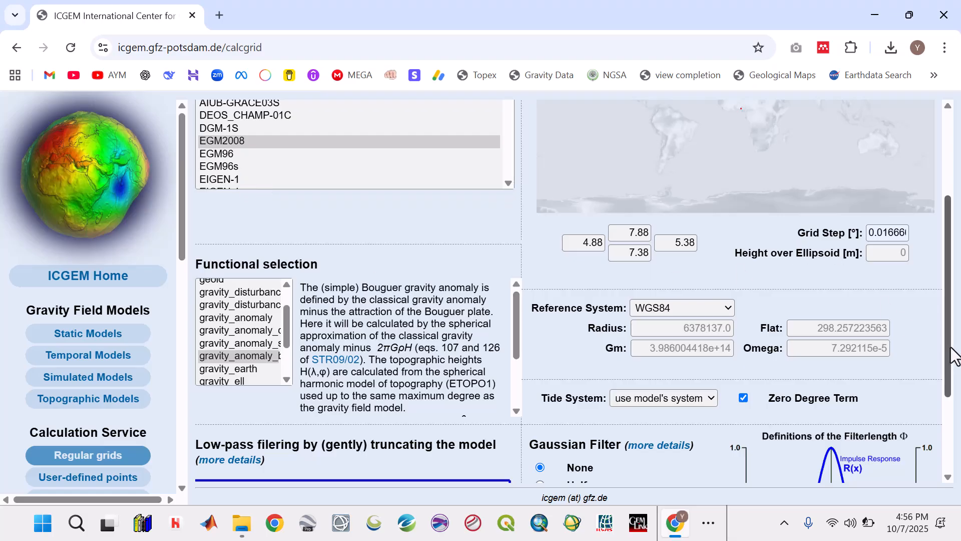
# Start the regular-grid calculation and check the grid point count on its entry while waiting for it to finish
pyautogui.scroll(-3, 906, 473)
pyautogui.click(785, 467)
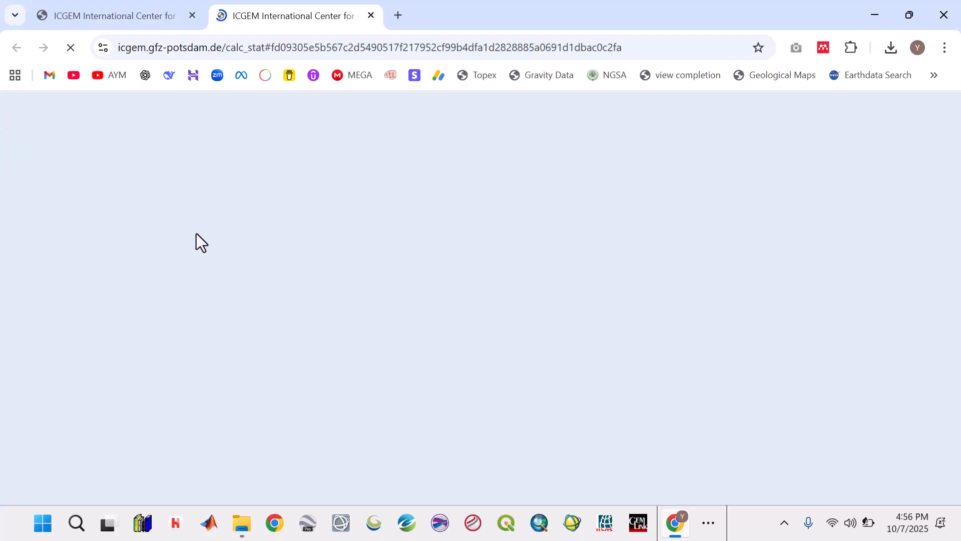
pyautogui.scroll(4, 441, 293)
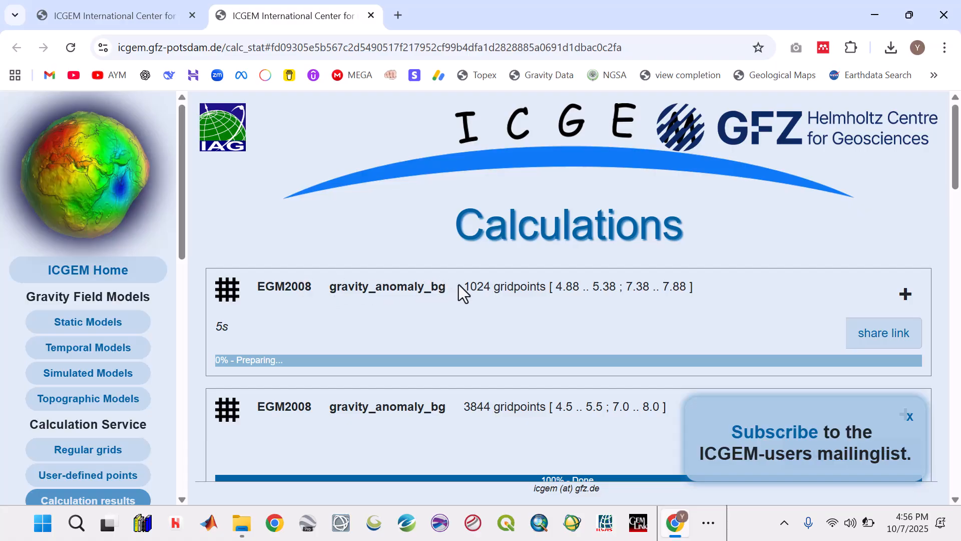
pyautogui.moveTo(465, 287)
pyautogui.mouseDown()
pyautogui.moveTo(490, 289)
pyautogui.moveTo(463, 287)
pyautogui.mouseUp()
pyautogui.click(511, 289)
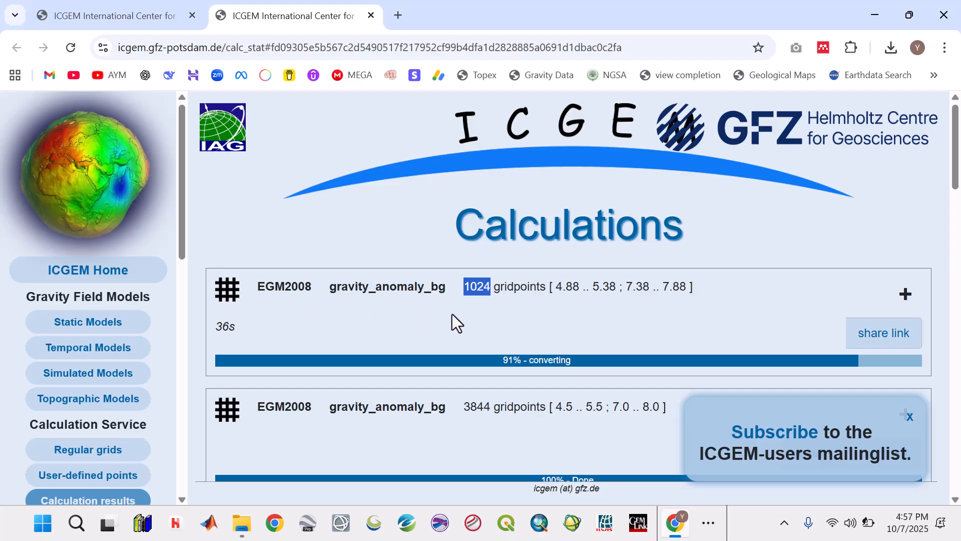
pyautogui.click(492, 287)
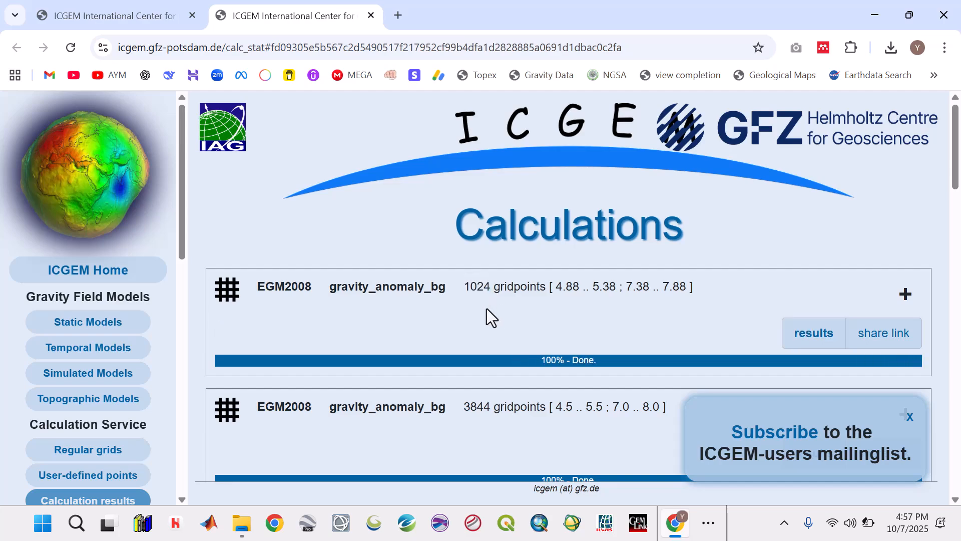
# Open the results of the finished EGM2008 calculation and review its grid limits, grid step and reference system
pyautogui.click(823, 341)
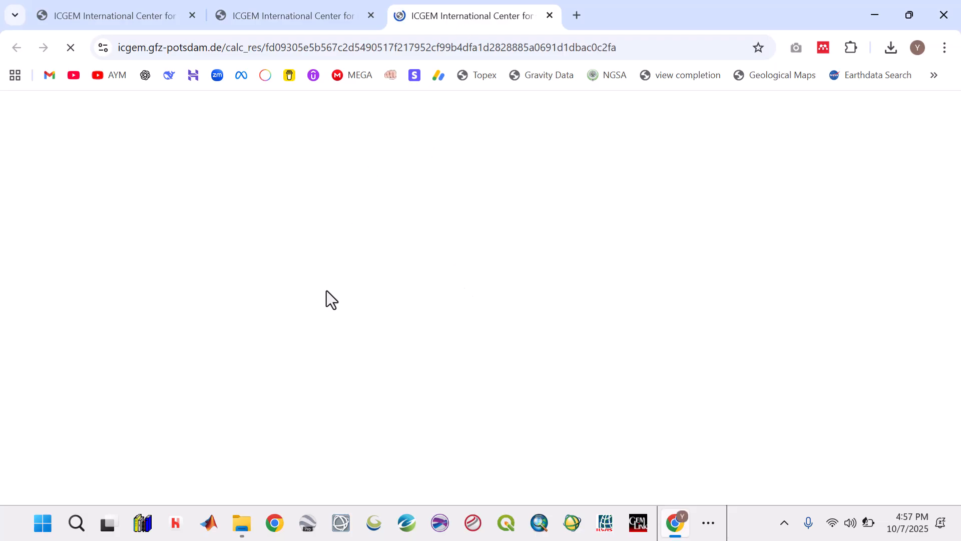
pyautogui.scroll(-2, 342, 313)
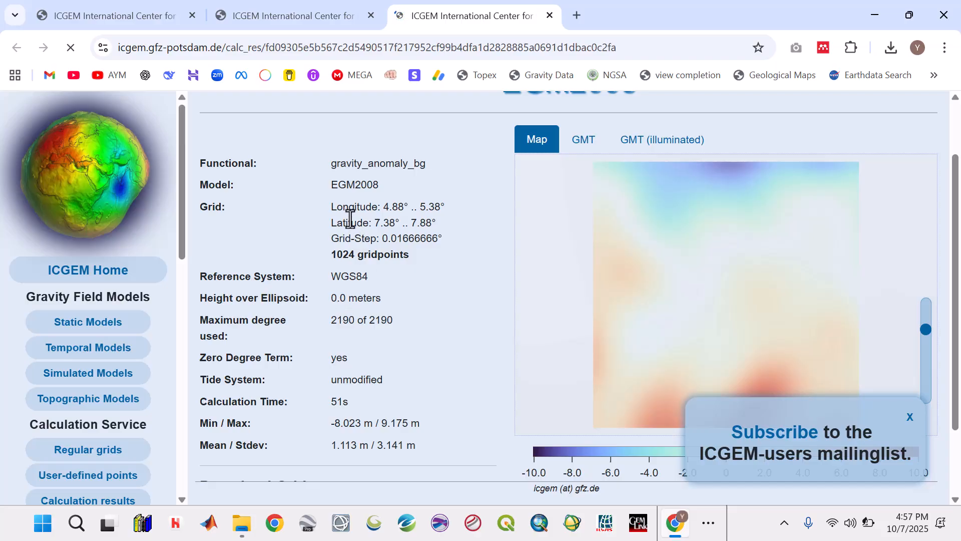
pyautogui.moveTo(332, 207); pyautogui.dragTo(446, 203)
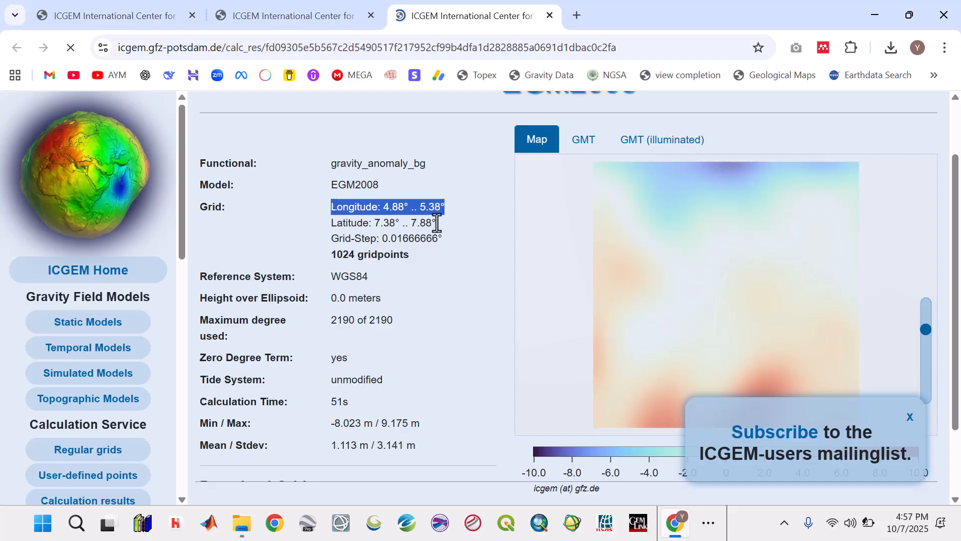
pyautogui.click(426, 235)
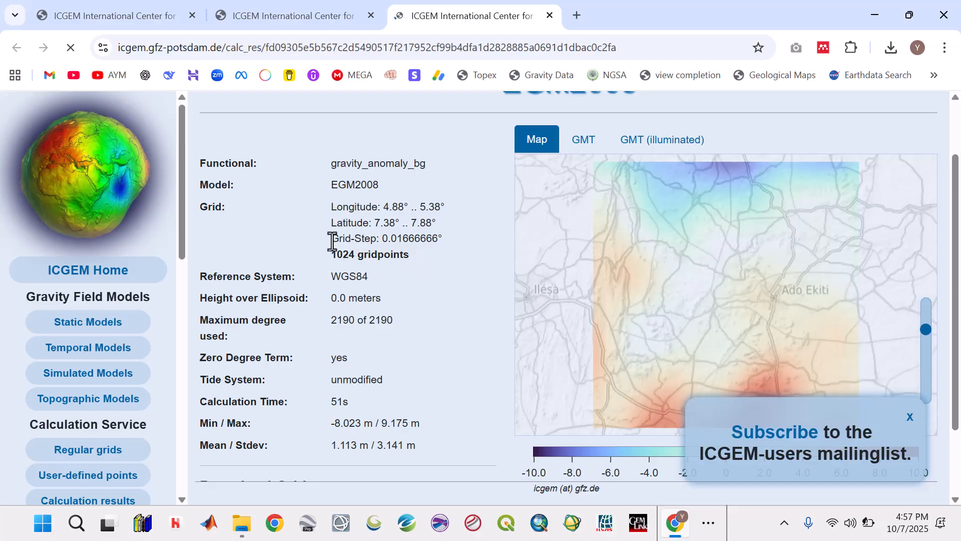
pyautogui.moveTo(332, 240); pyautogui.dragTo(438, 239)
pyautogui.scroll(-2, 419, 298)
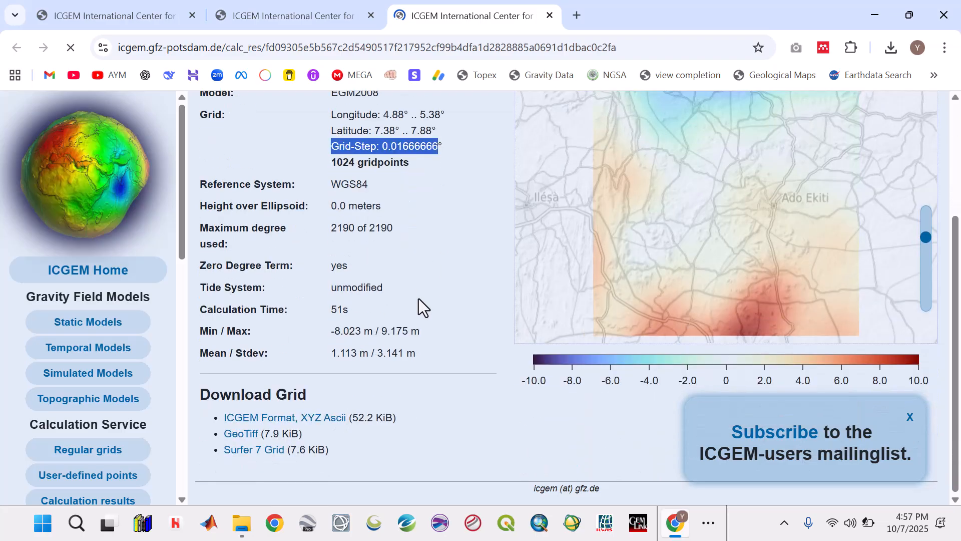
pyautogui.moveTo(370, 186); pyautogui.dragTo(320, 187)
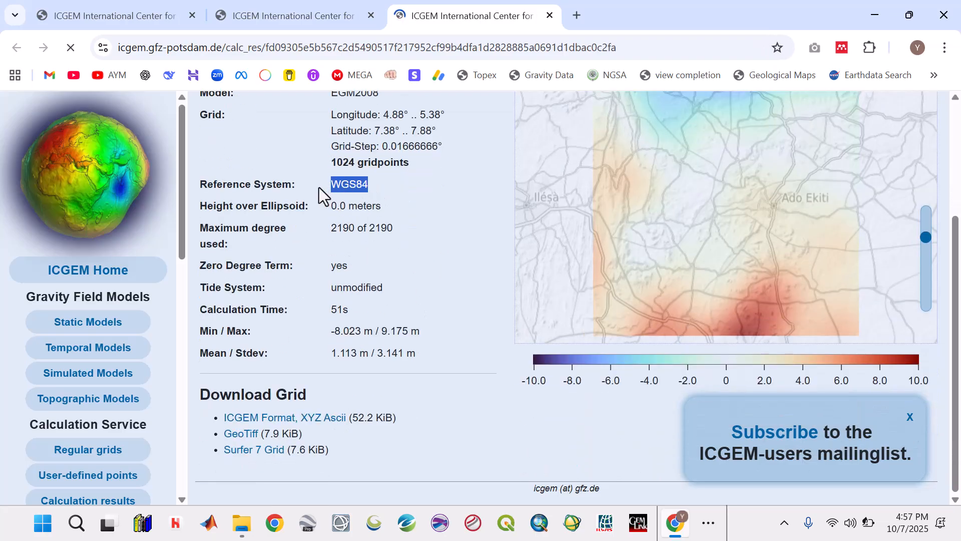
# Download the grid in Surfer 7 Grid format, show the file in its folder, and cut it for moving
pyautogui.click(259, 454)
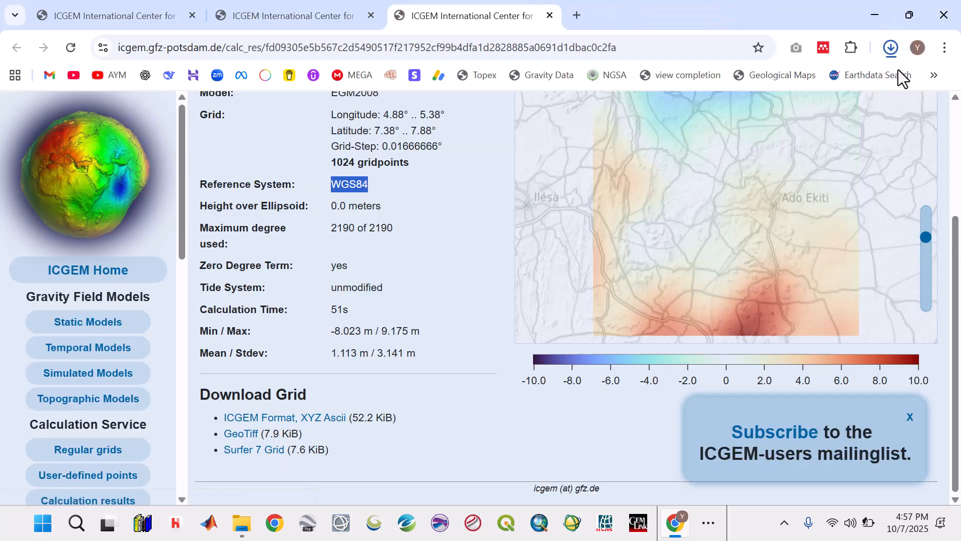
pyautogui.click(893, 57)
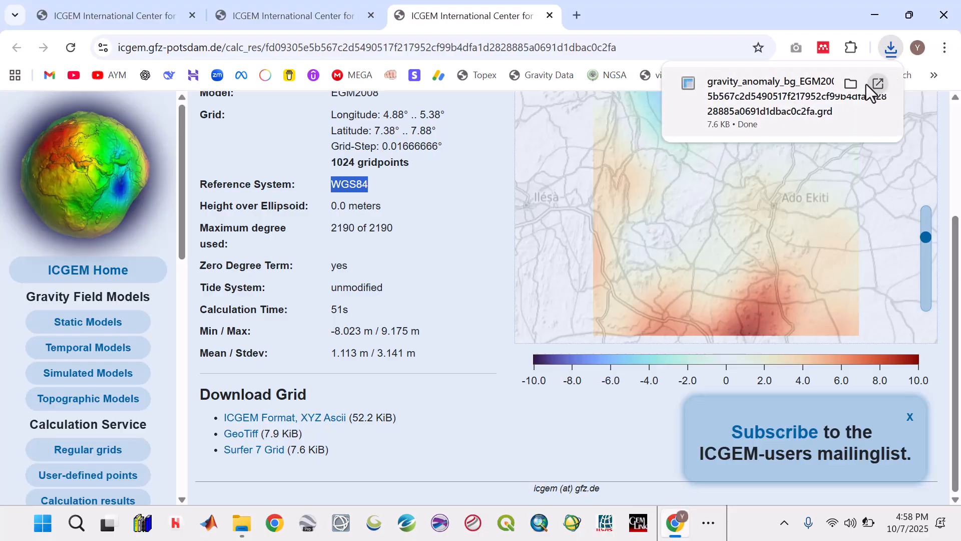
pyautogui.click(851, 84)
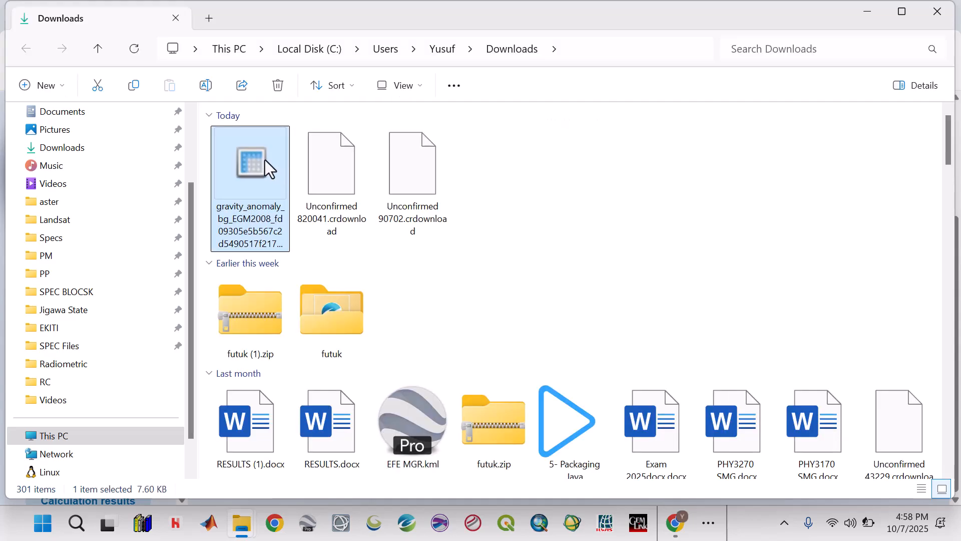
pyautogui.rightClick(265, 160)
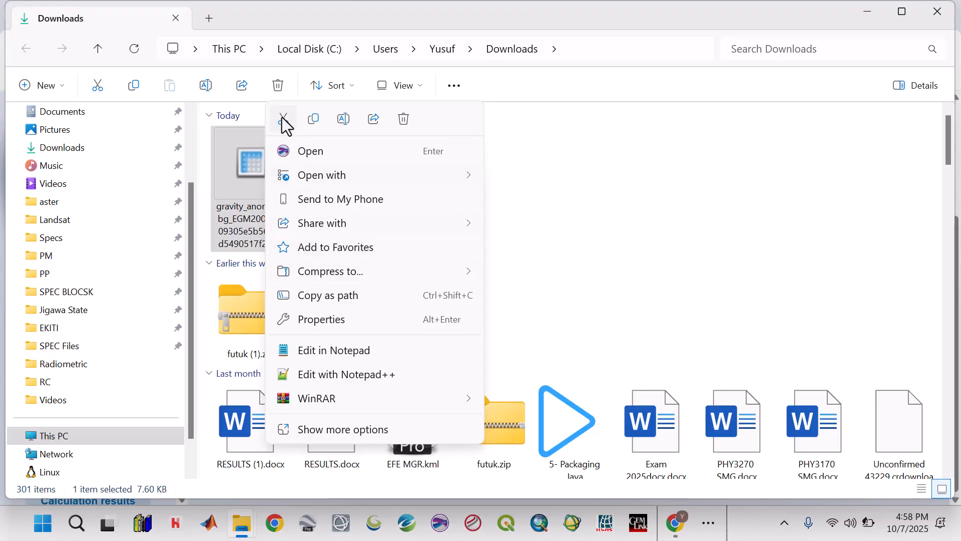
pyautogui.click(283, 118)
# Minimize the Downloads and browser windows, and open the Data\Gravity folder inside the desktop folder EKITI 2
pyautogui.click(877, 10)
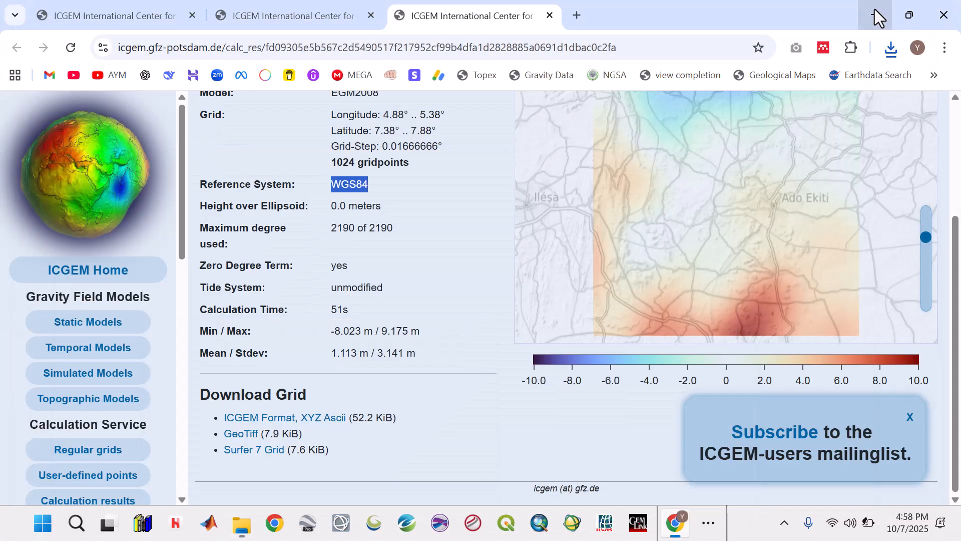
pyautogui.click(876, 15)
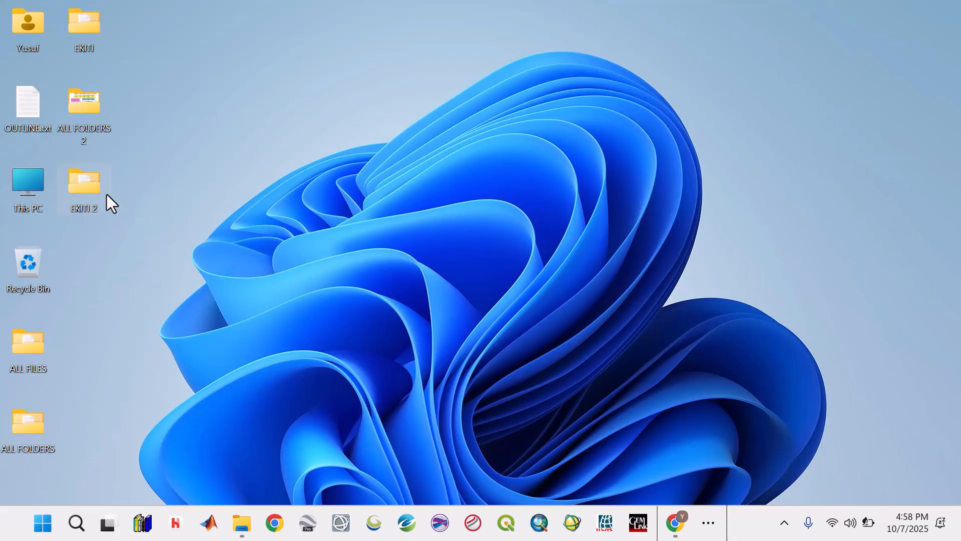
pyautogui.doubleClick(91, 192)
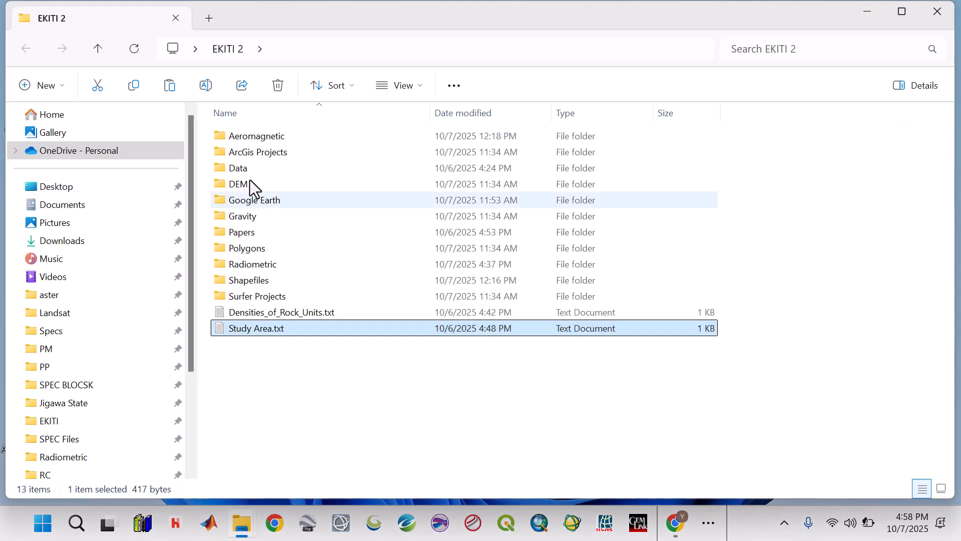
pyautogui.doubleClick(245, 173)
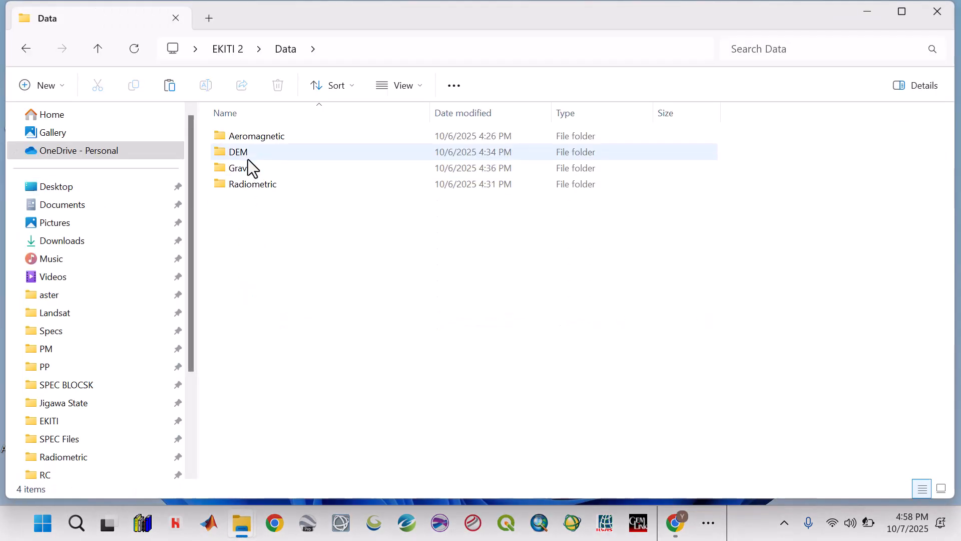
pyautogui.doubleClick(249, 172)
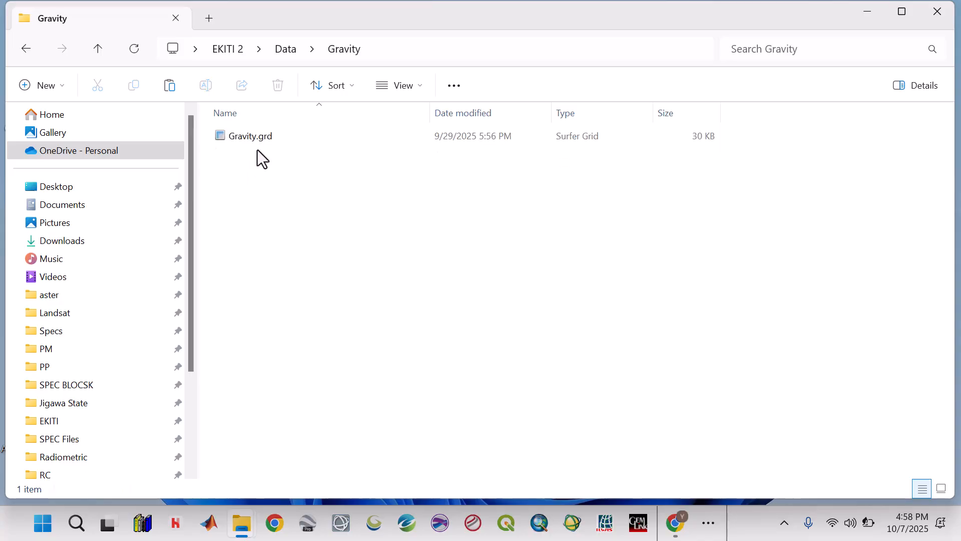
# Delete the existing Gravity.grd from the Gravity folder and paste the cut Surfer grid in its place
pyautogui.click(258, 139)
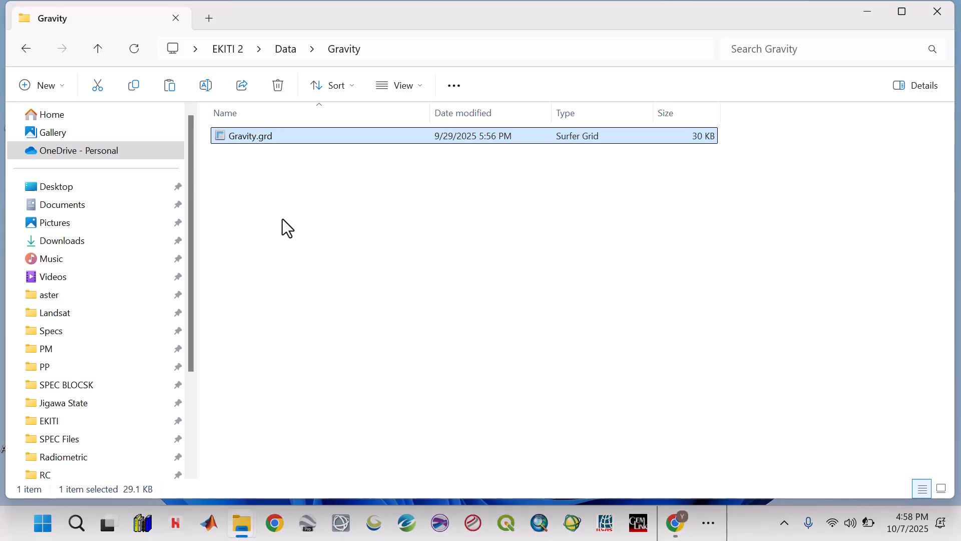
pyautogui.press('Delete')
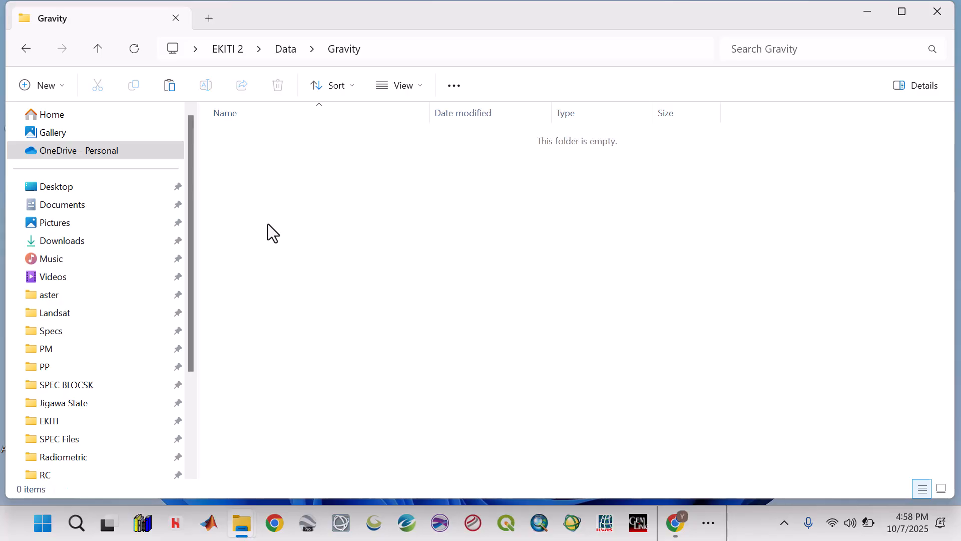
pyautogui.rightClick(265, 142)
pyautogui.click(282, 156)
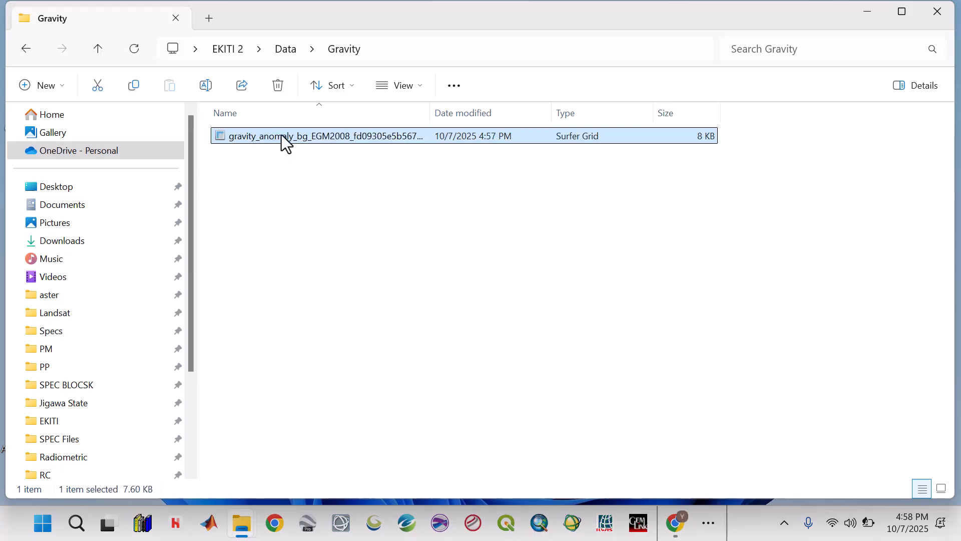
# Rename the pasted Bouguer anomaly grid file as gravity.grd
pyautogui.rightClick(282, 134)
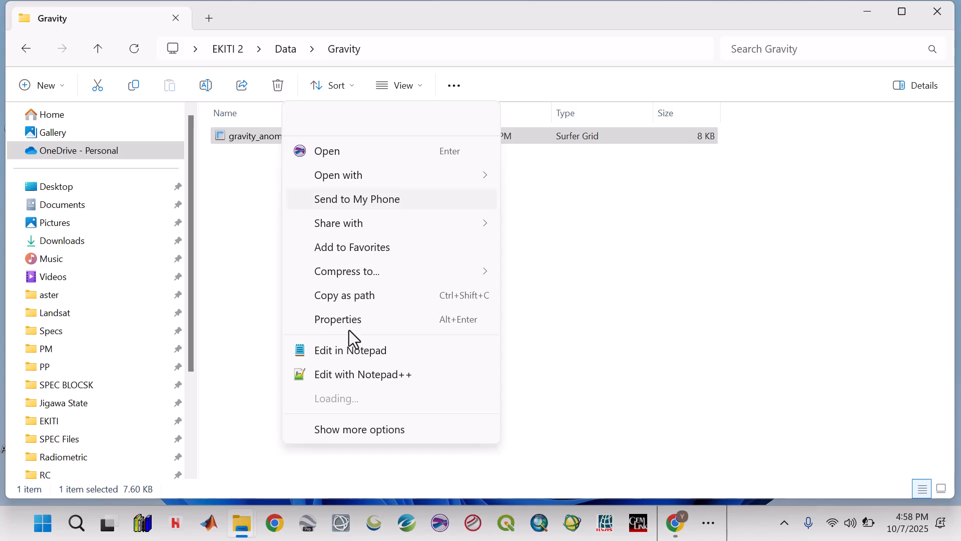
pyautogui.click(260, 184)
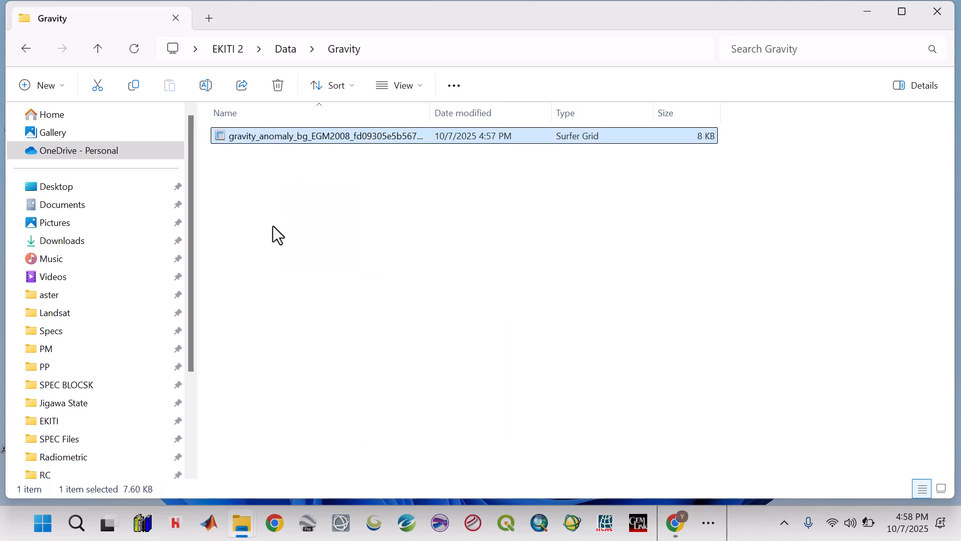
pyautogui.press('F2')
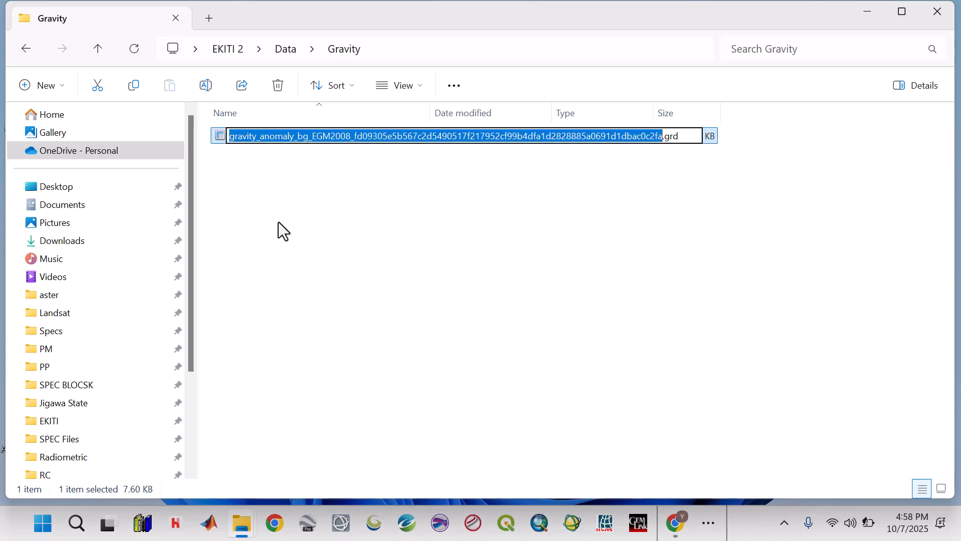
pyautogui.write('gravity')
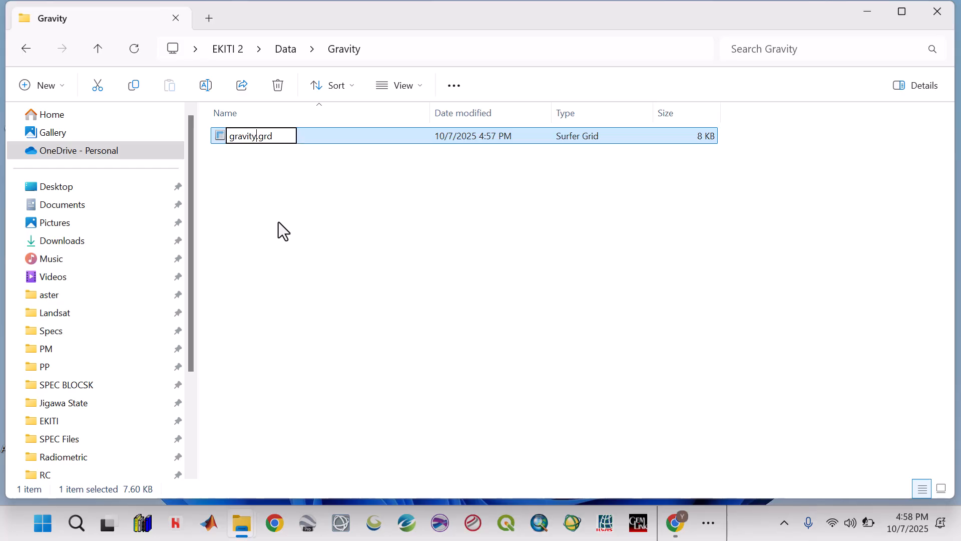
pyautogui.press('Return')
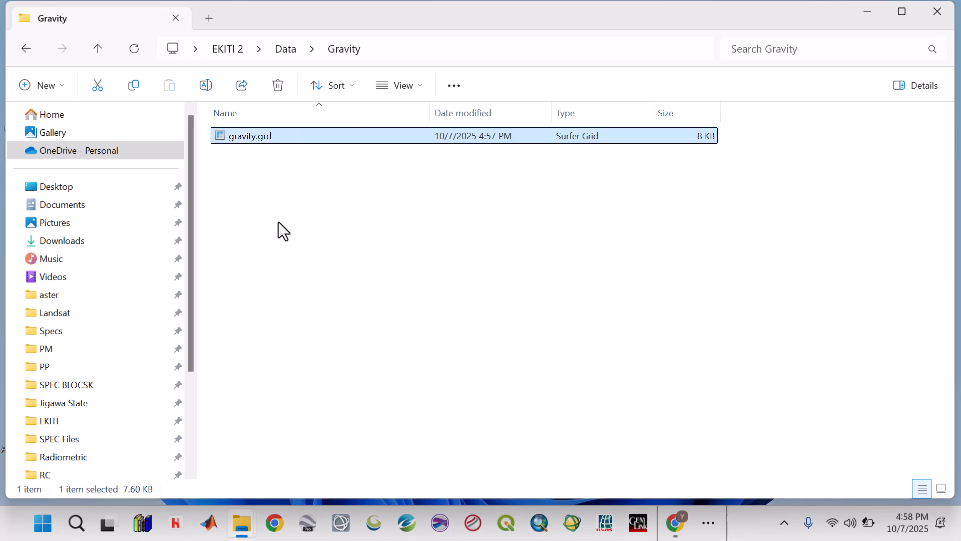
# Minimize the Gravity folder window and switch to Oasis montaj
pyautogui.click(863, 11)
pyautogui.click(715, 529)
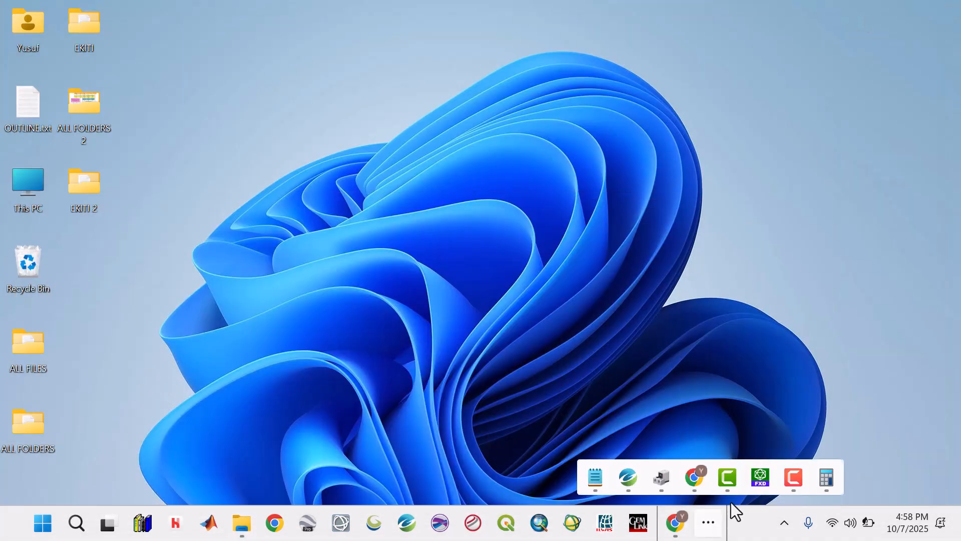
pyautogui.click(630, 480)
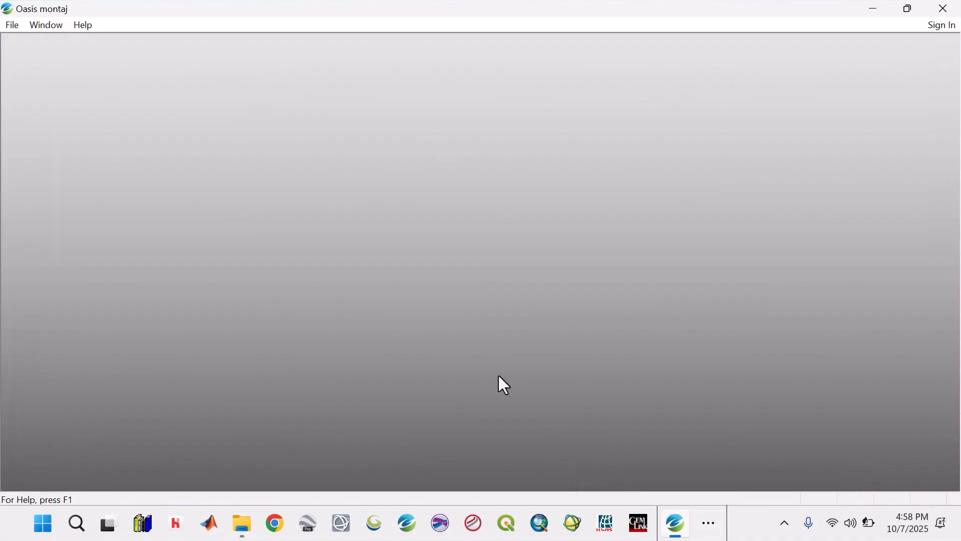
# Create a new project named grav_new in the Gravity folder inside EKITI 2
pyautogui.click(12, 25)
pyautogui.moveTo(17, 41)
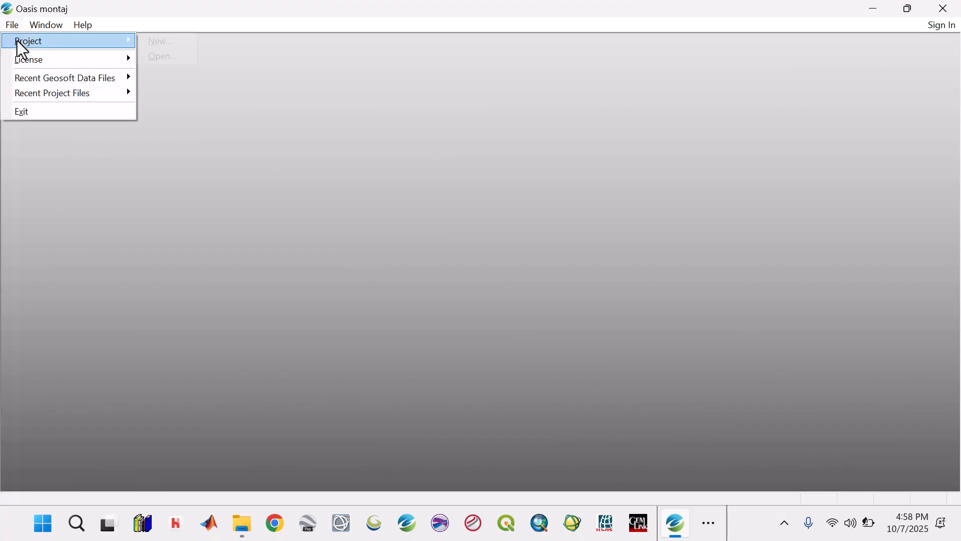
pyautogui.click(162, 42)
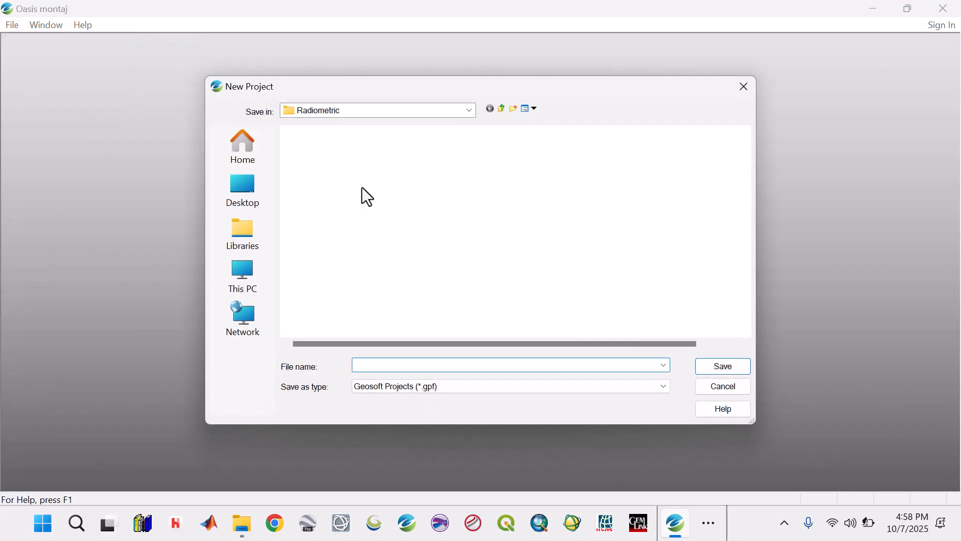
pyautogui.click(502, 109)
pyautogui.doubleClick(321, 223)
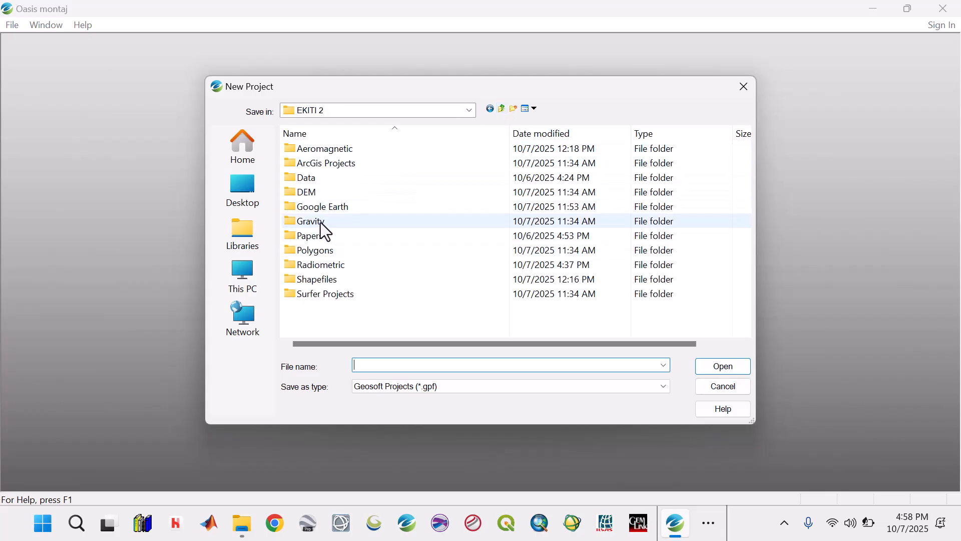
pyautogui.click(381, 364)
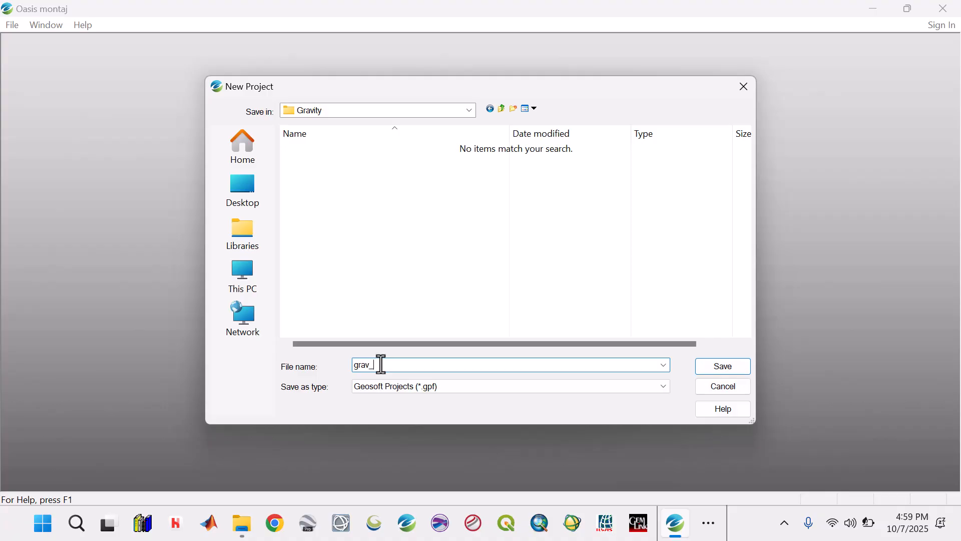
pyautogui.click(713, 367)
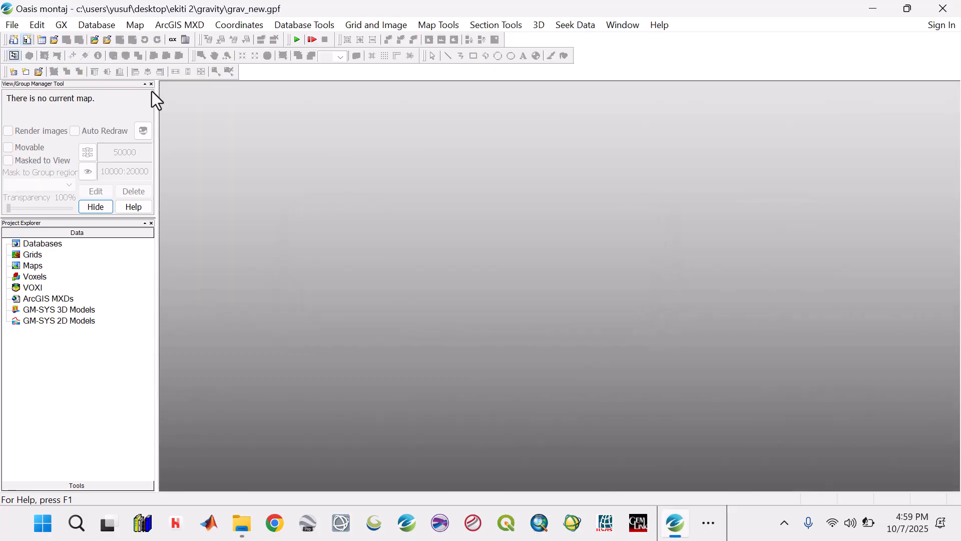
# Close the View/Group Manager Tool and start adding a grid to the project, with Surfer (*.GRD) as the file type
pyautogui.click(151, 84)
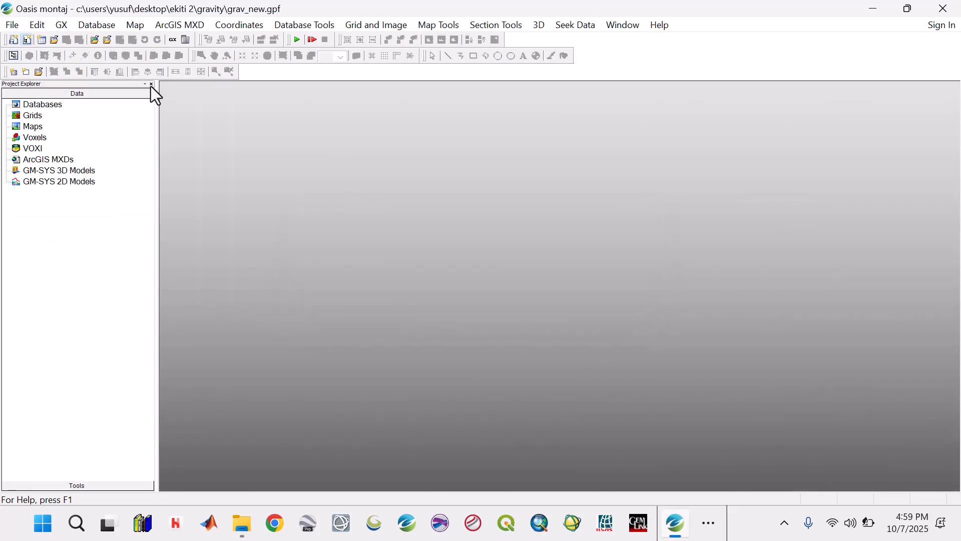
pyautogui.click(33, 115)
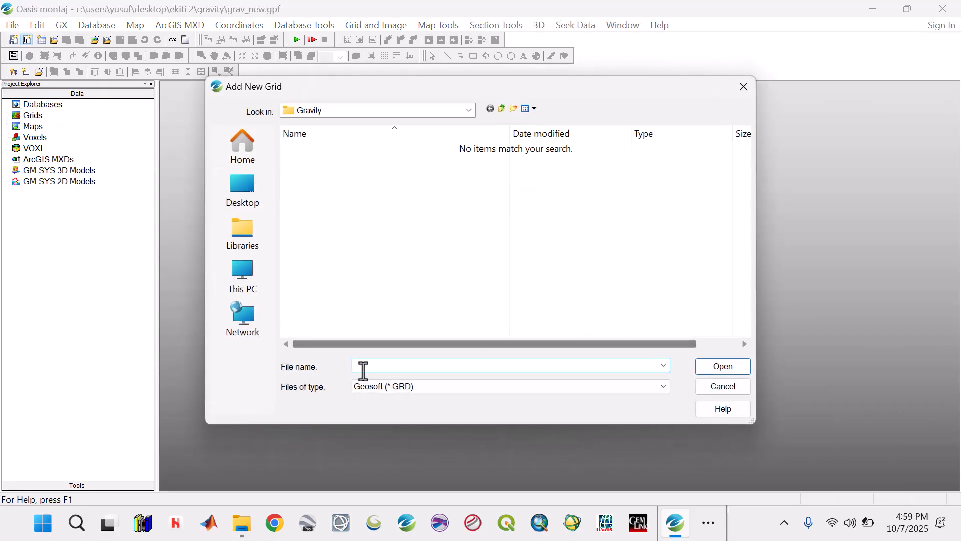
pyautogui.click(362, 391)
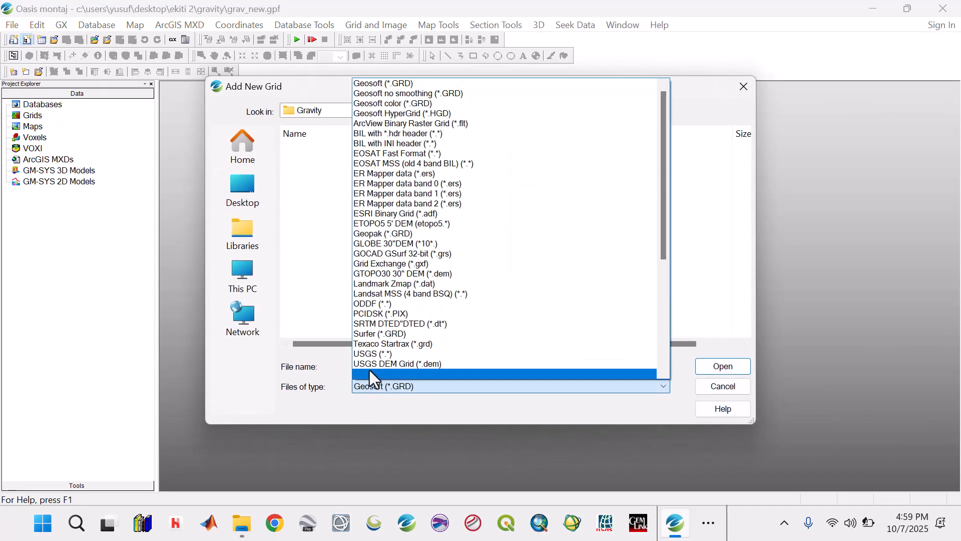
pyautogui.click(371, 332)
pyautogui.click(664, 365)
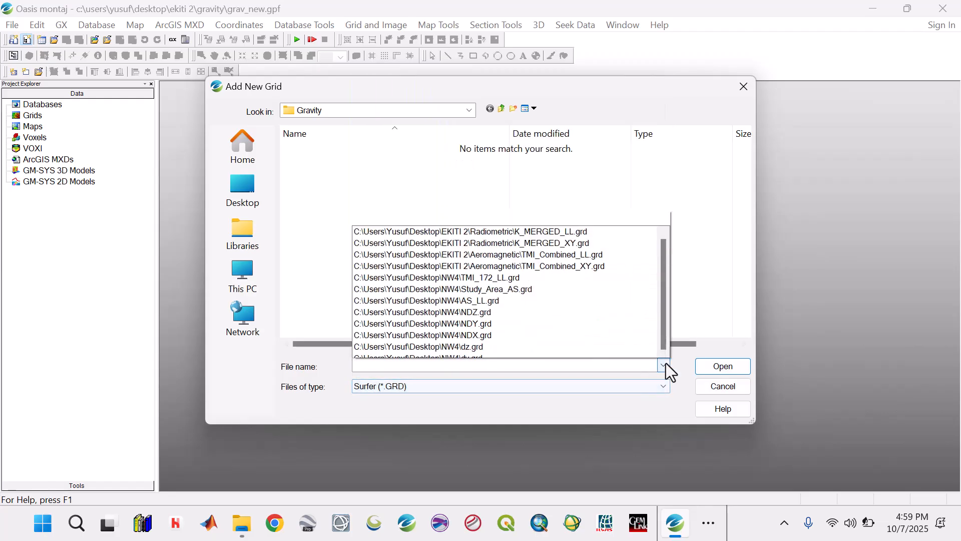
pyautogui.click(720, 368)
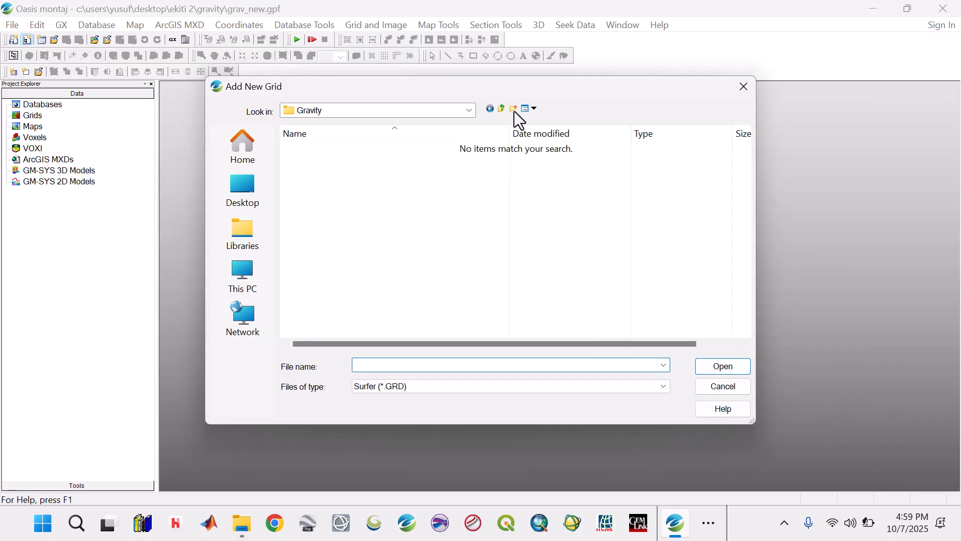
# Add gravity.grd from EKITI 2\Data\Gravity to the project and maximize its grid window
pyautogui.click(497, 112)
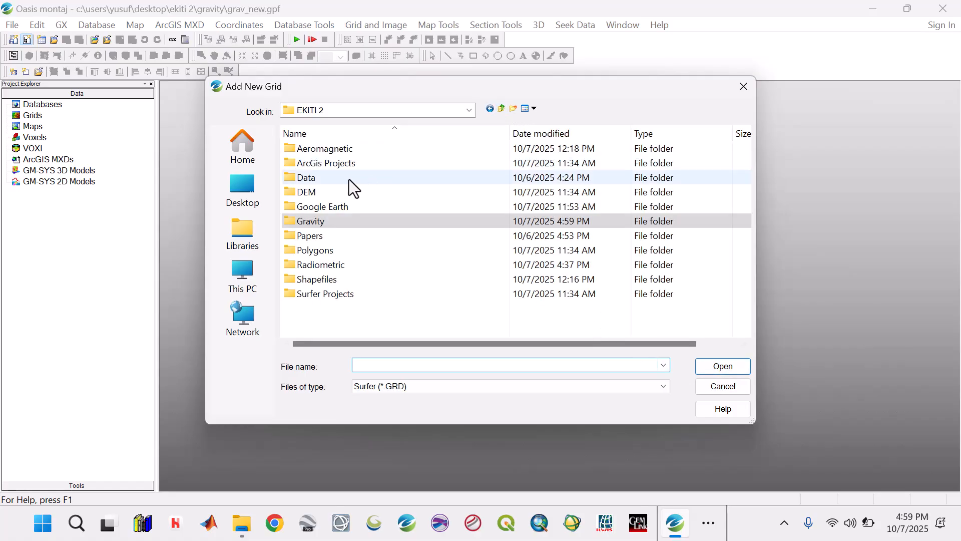
pyautogui.click(307, 177)
pyautogui.doubleClick(306, 176)
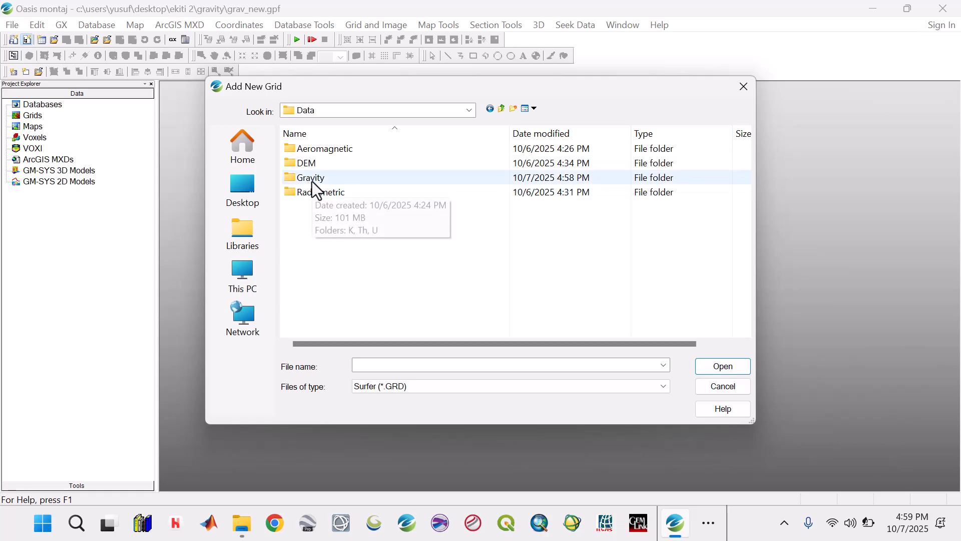
pyautogui.click(311, 179)
pyautogui.doubleClick(312, 179)
pyautogui.click(316, 152)
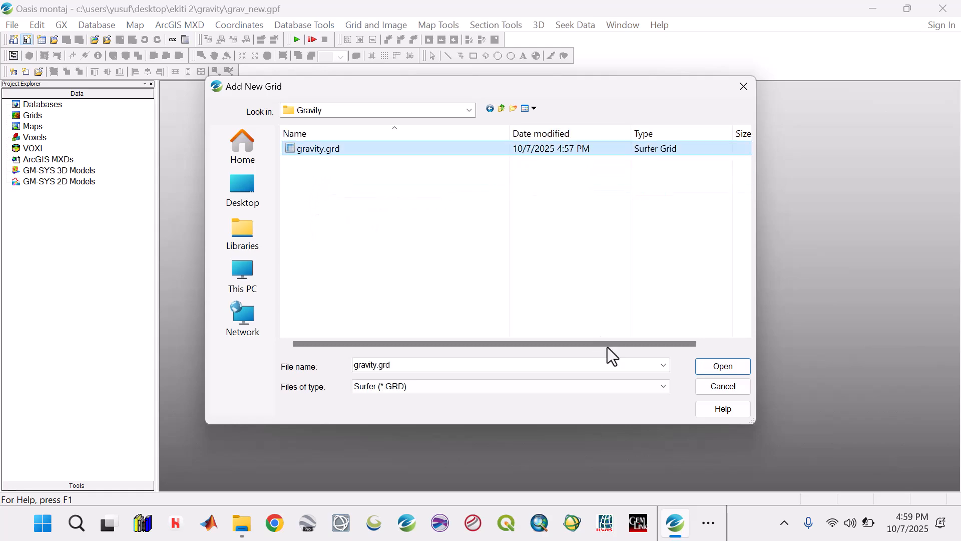
pyautogui.click(724, 368)
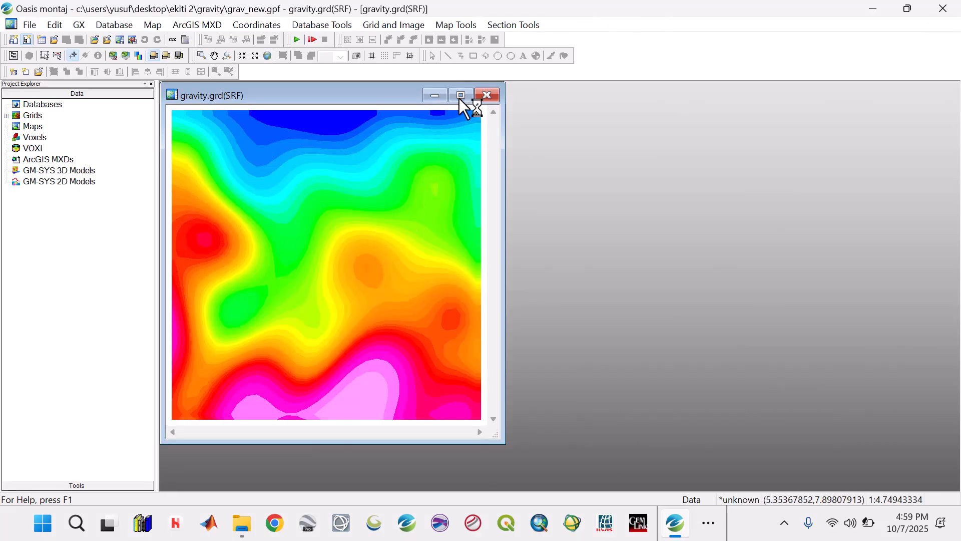
pyautogui.click(460, 96)
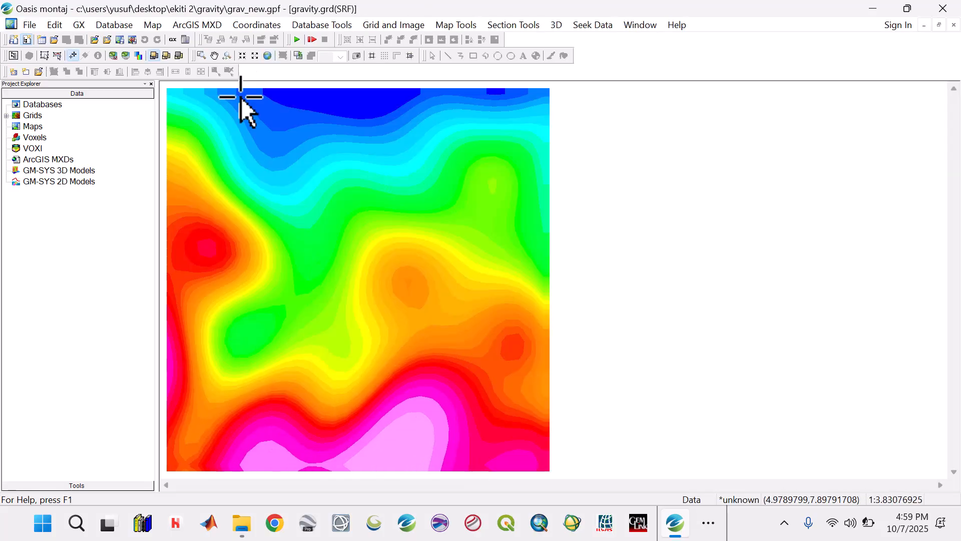
# Check the number of grid points in the properties of the gravity.grd grid, and close them
pyautogui.doubleClick(27, 115)
pyautogui.rightClick(55, 128)
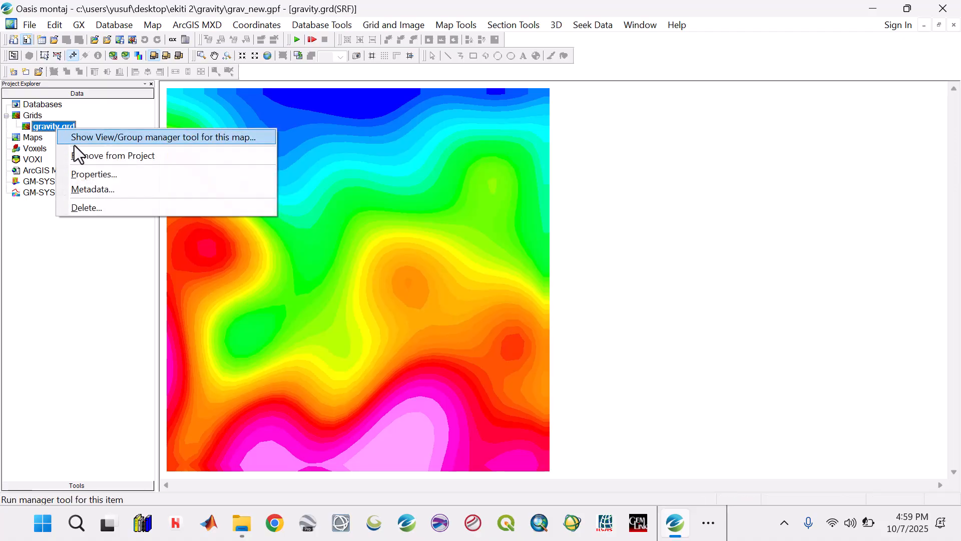
pyautogui.click(80, 173)
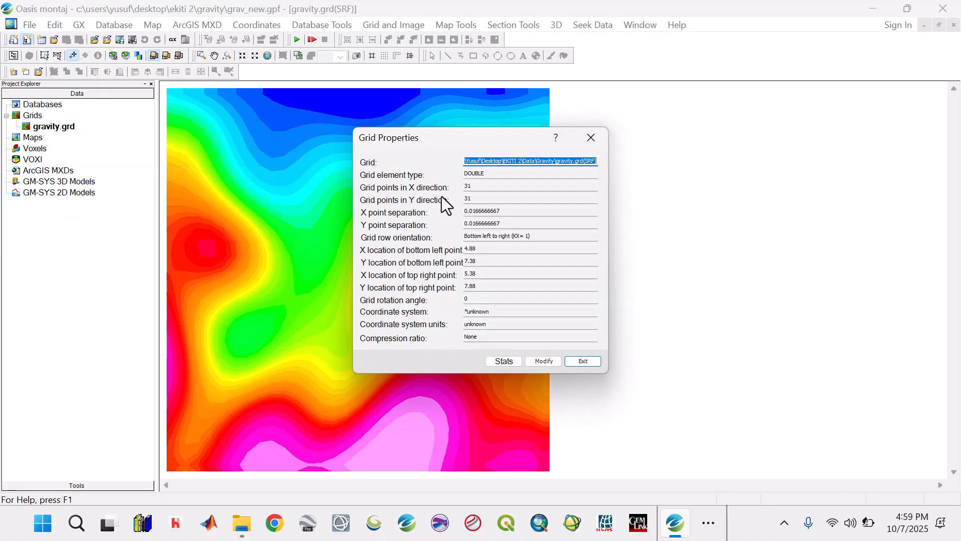
pyautogui.click(467, 188)
pyautogui.doubleClick(468, 189)
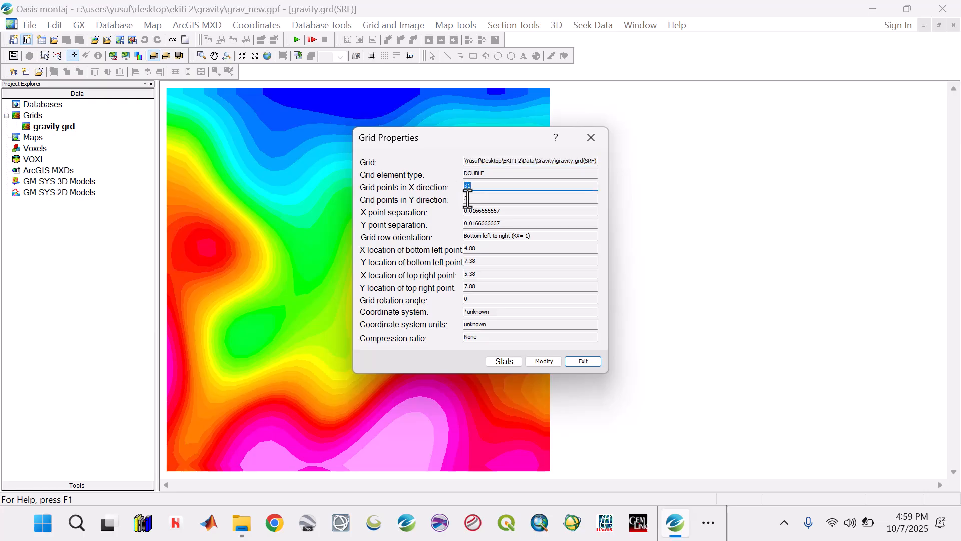
pyautogui.click(475, 187)
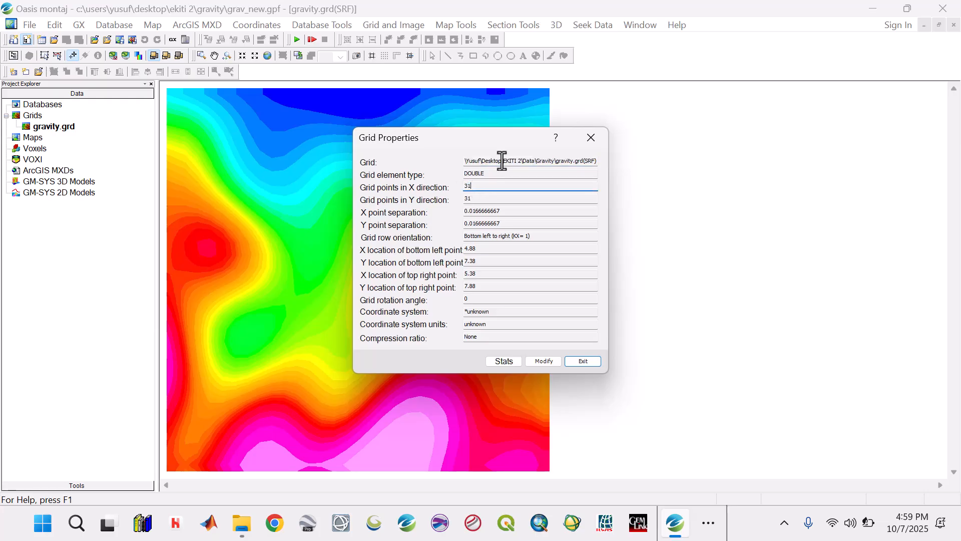
pyautogui.click(587, 134)
# Set up Re-Grid a Grid with the gravity.grd Surfer grid as input and gravity_new as the output grid
pyautogui.click(378, 25)
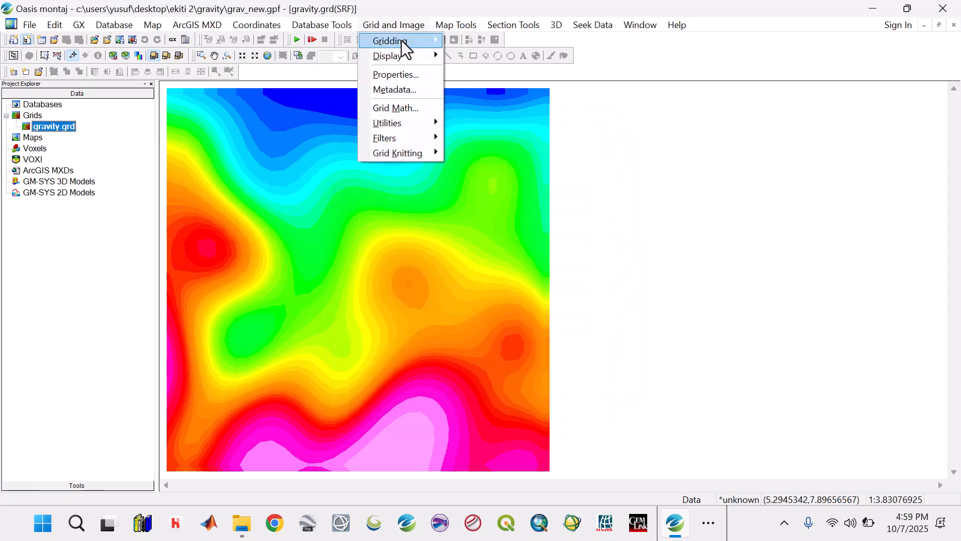
pyautogui.moveTo(396, 41)
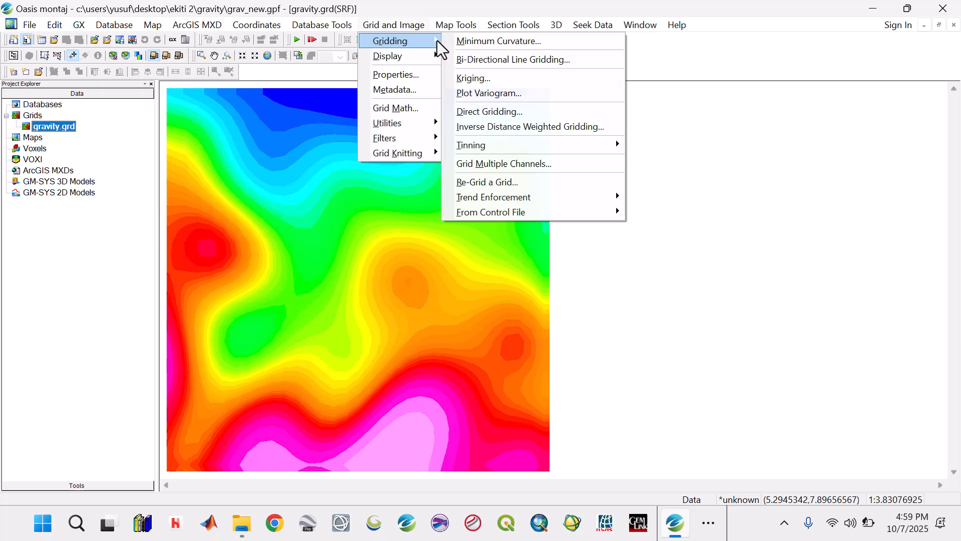
pyautogui.click(484, 182)
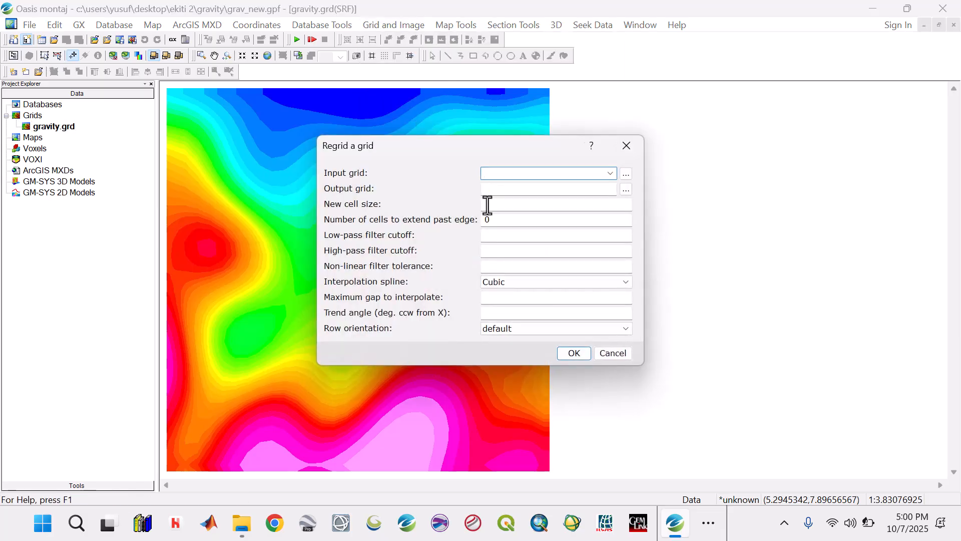
pyautogui.click(610, 173)
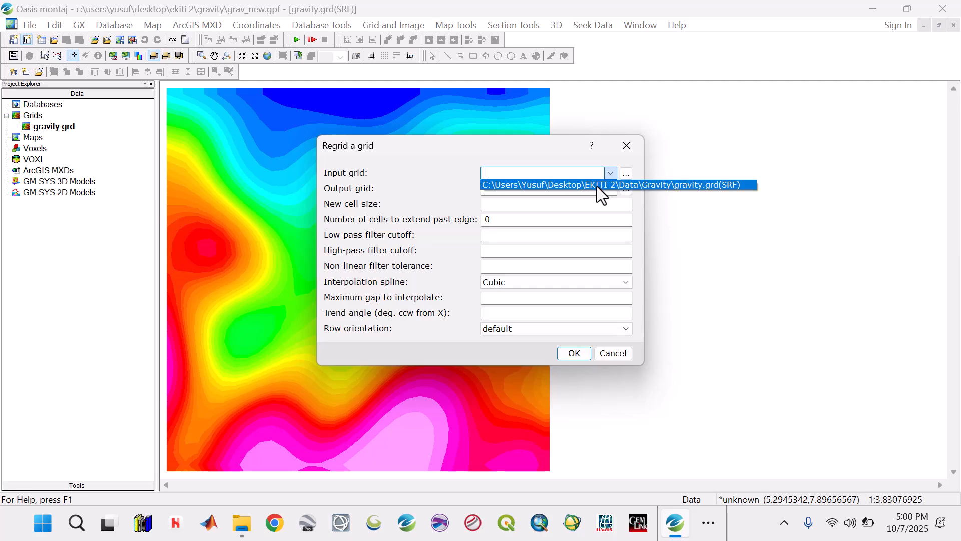
pyautogui.click(597, 188)
pyautogui.click(524, 190)
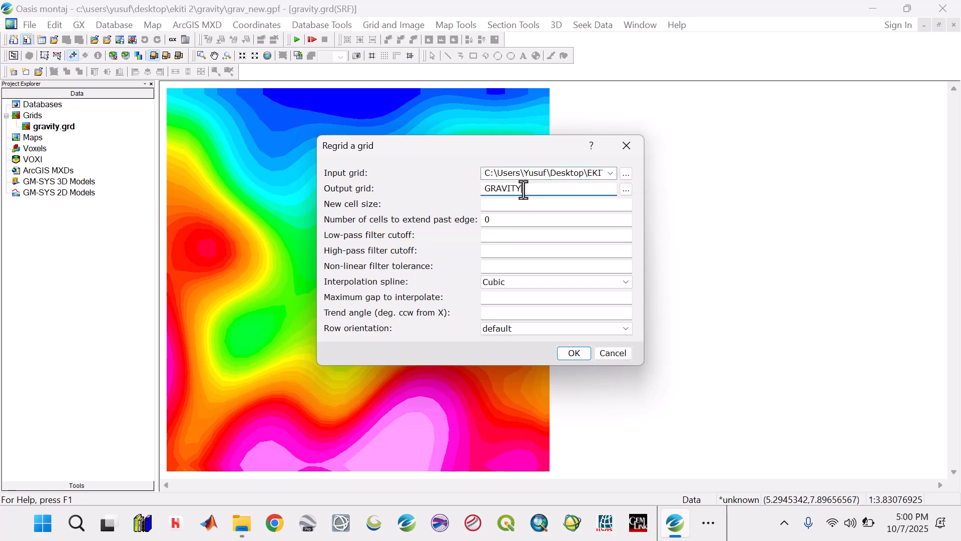
pyautogui.write('GRAVITY')
pyautogui.press('BackSpace')
pyautogui.press('BackSpace')
pyautogui.press('BackSpace')
pyautogui.press('BackSpace')
pyautogui.press('BackSpace')
pyautogui.press('BackSpace')
pyautogui.write('ravity_new')
# Try to regrid the gravity grid with a new cell size of 30
pyautogui.click(537, 208)
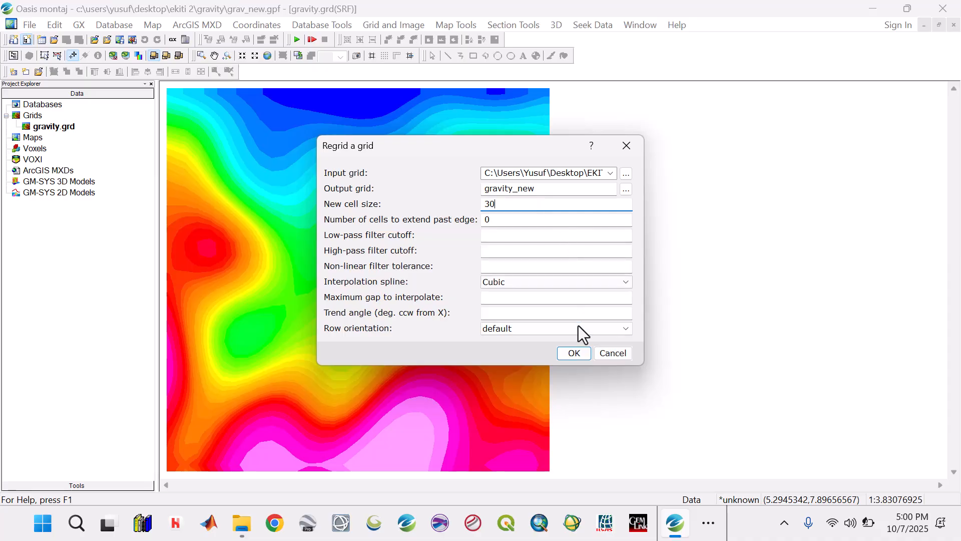
pyautogui.click(579, 354)
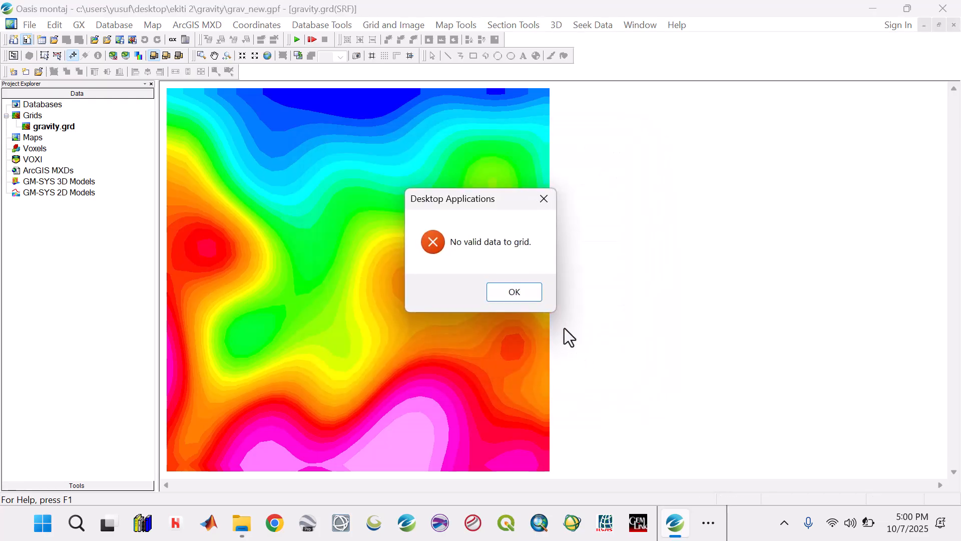
pyautogui.click(527, 288)
pyautogui.click(377, 26)
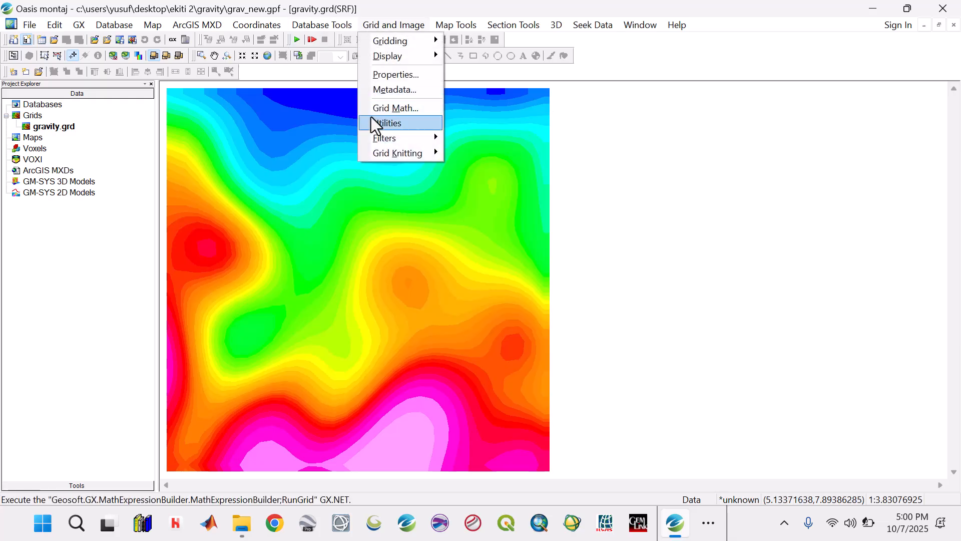
pyautogui.moveTo(387, 122)
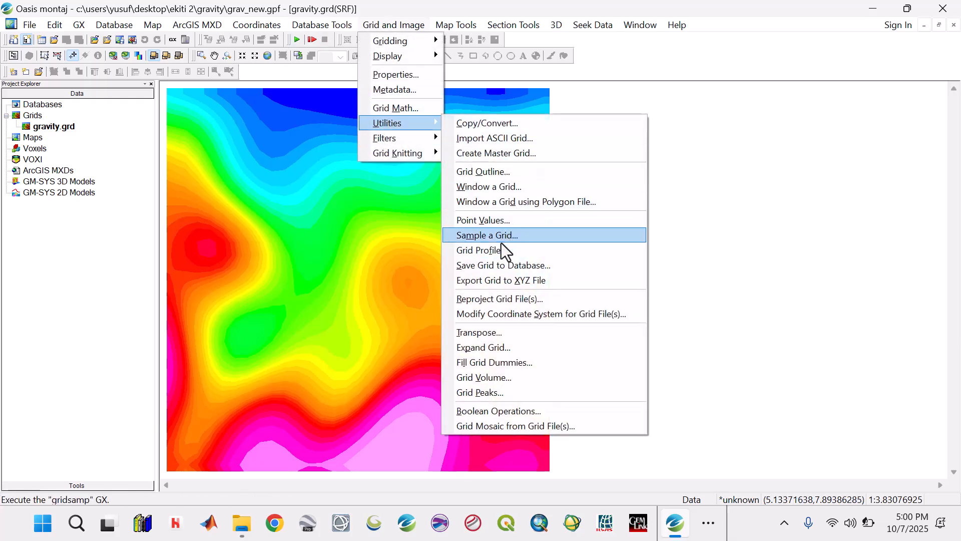
pyautogui.moveTo(399, 37)
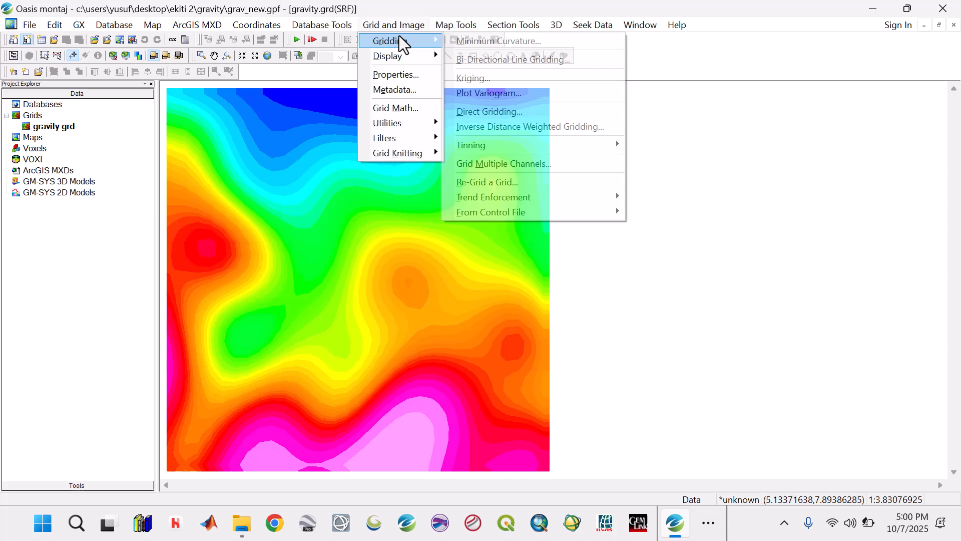
pyautogui.click(512, 43)
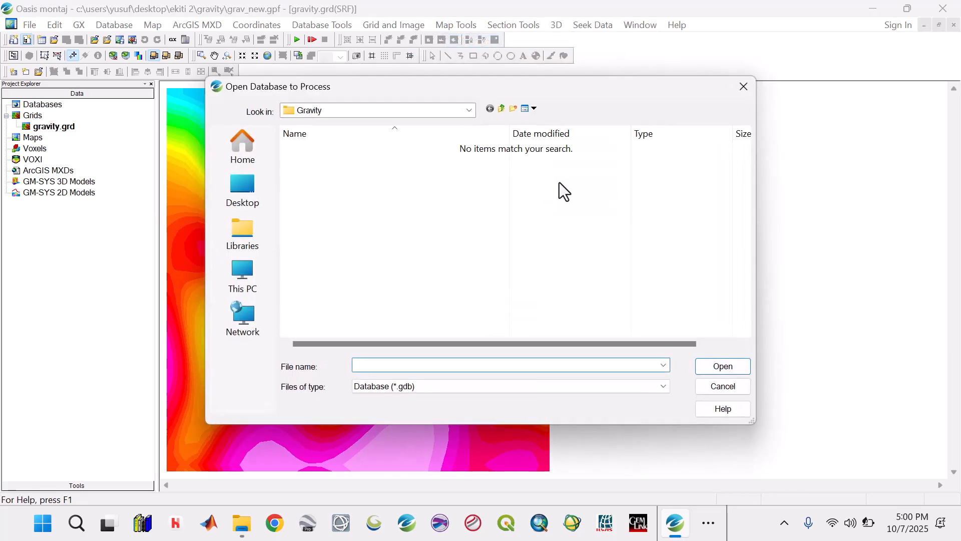
pyautogui.click(747, 85)
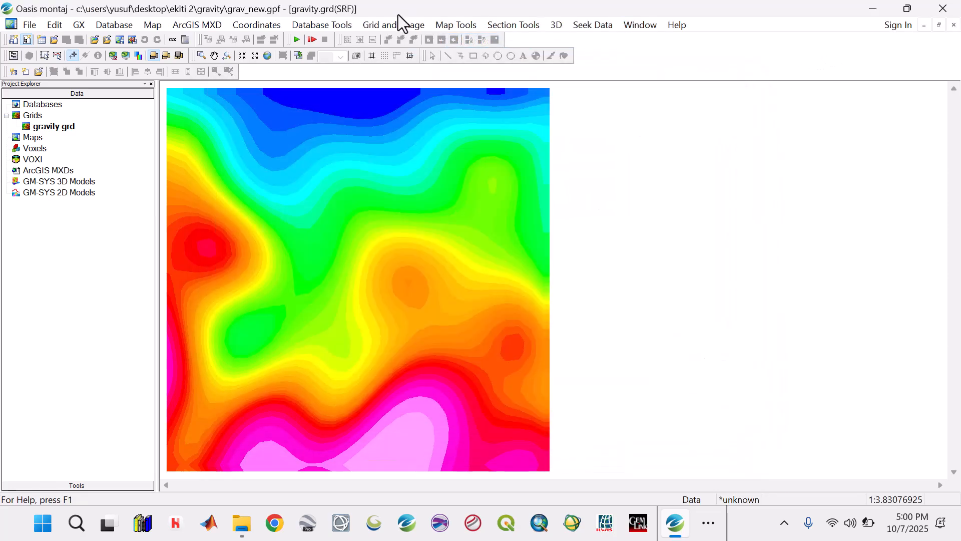
pyautogui.click(398, 25)
pyautogui.moveTo(423, 44)
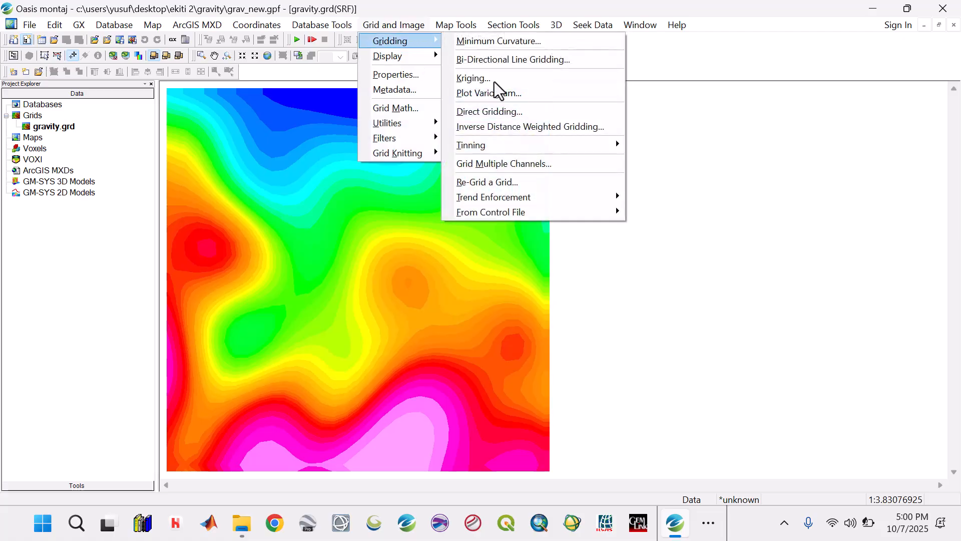
pyautogui.click(482, 181)
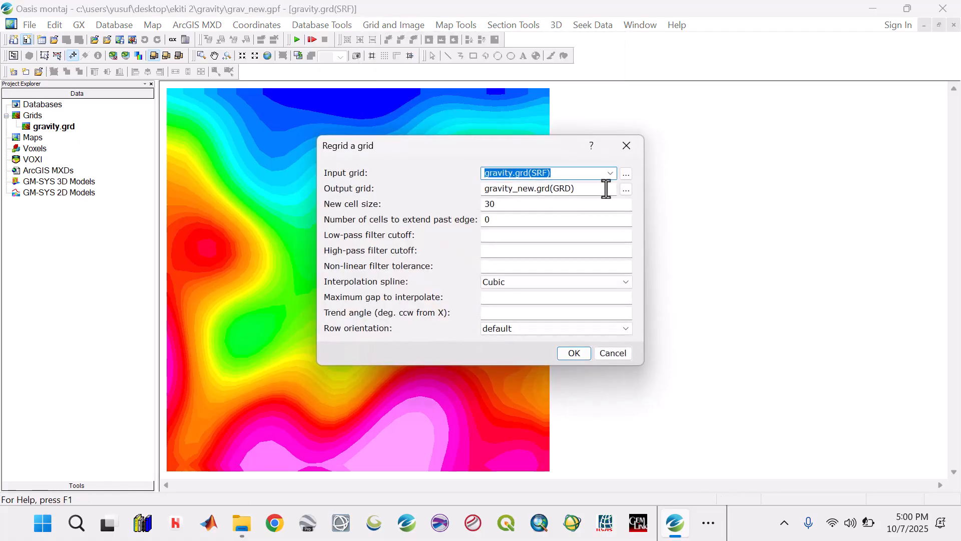
pyautogui.click(522, 205)
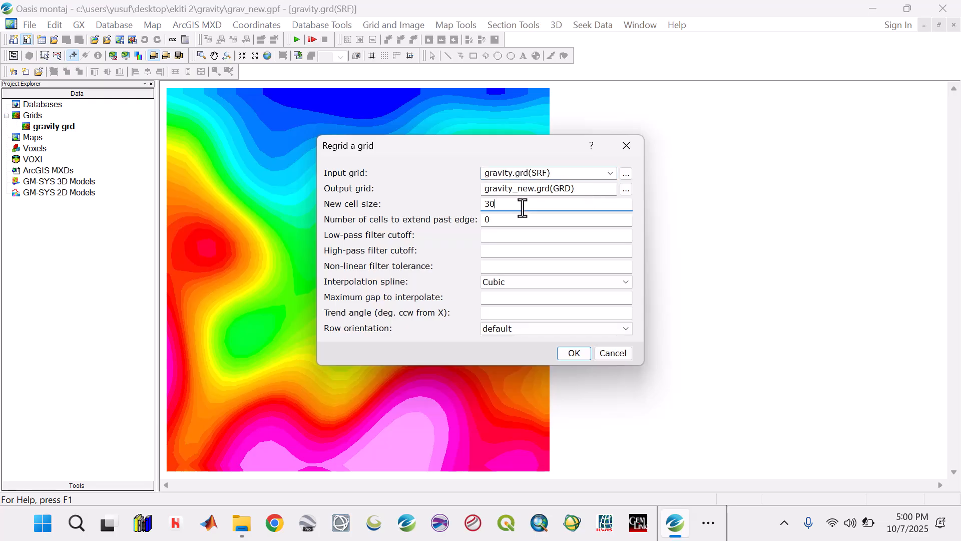
pyautogui.click(623, 148)
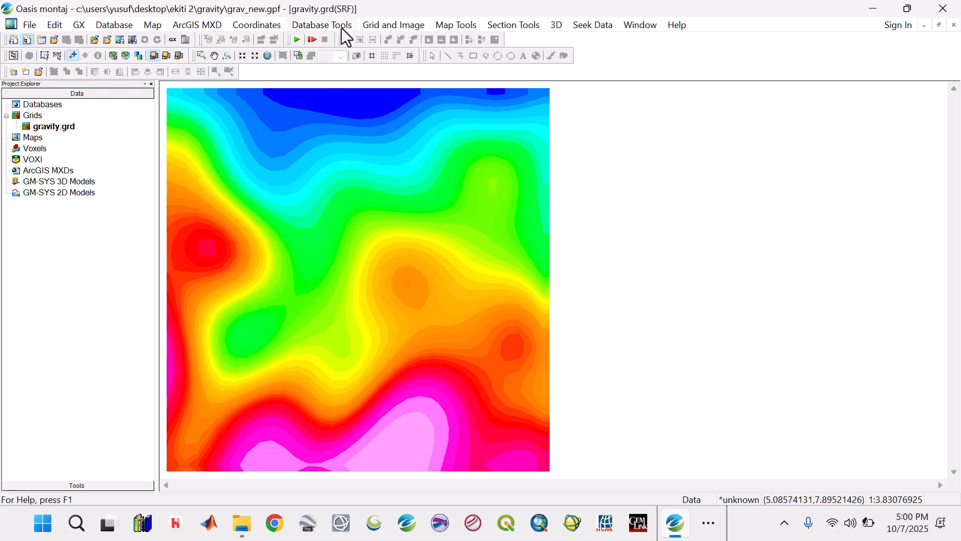
# Begin reprojecting the gravity.grd grid, defining its source coordinate system as Geographic (long, lat)
pyautogui.click(385, 23)
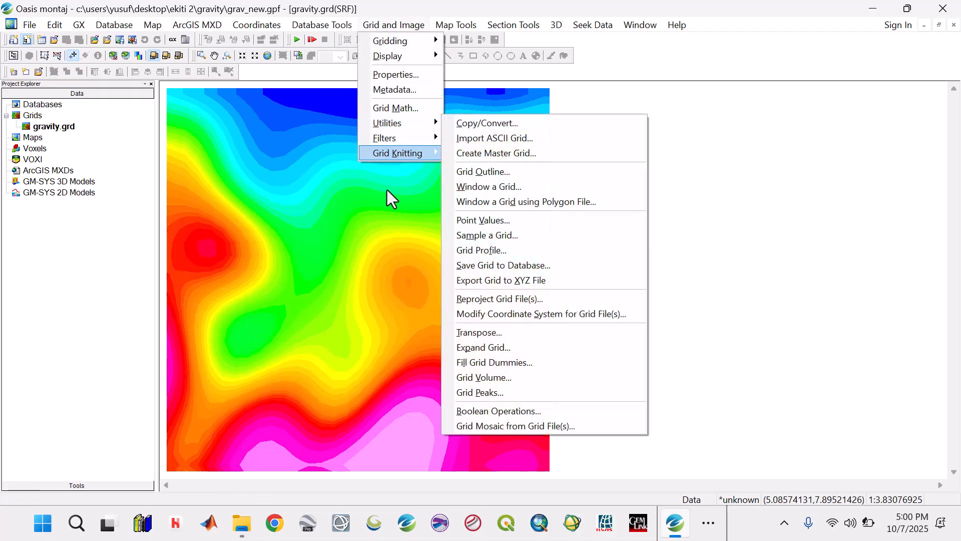
pyautogui.moveTo(398, 152)
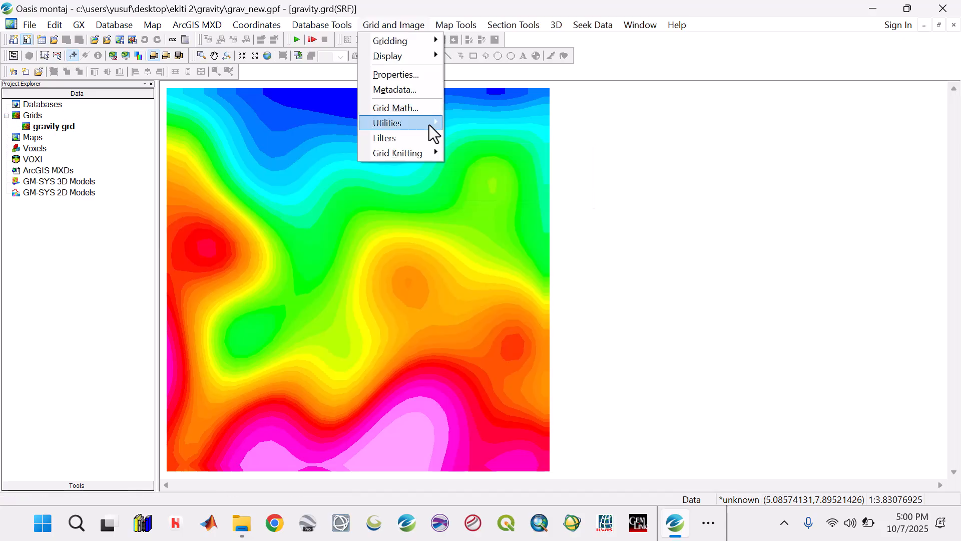
pyautogui.moveTo(428, 124)
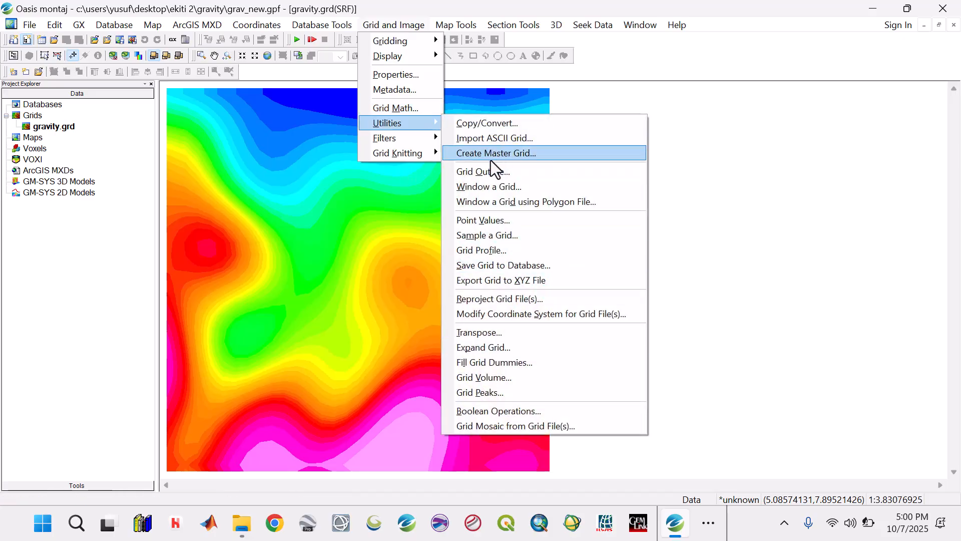
pyautogui.click(510, 298)
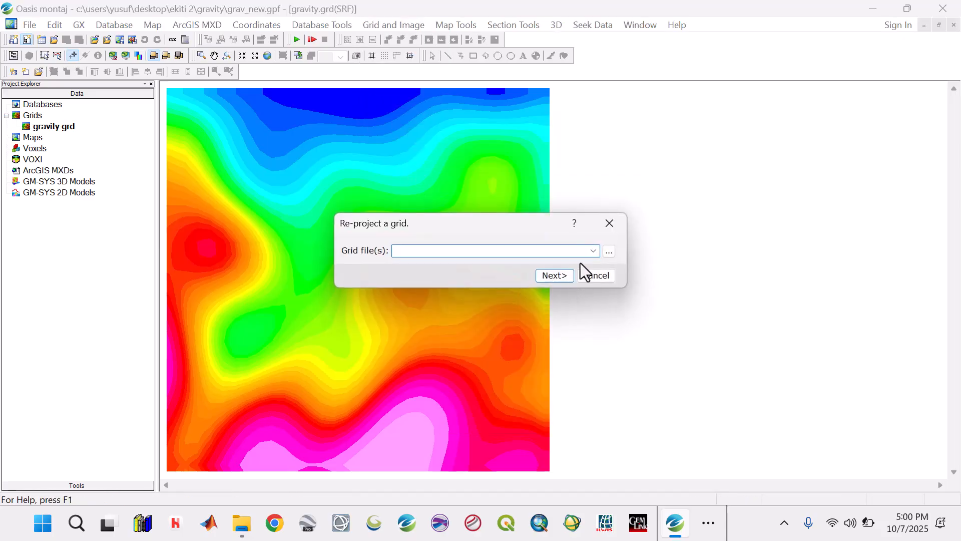
pyautogui.click(592, 251)
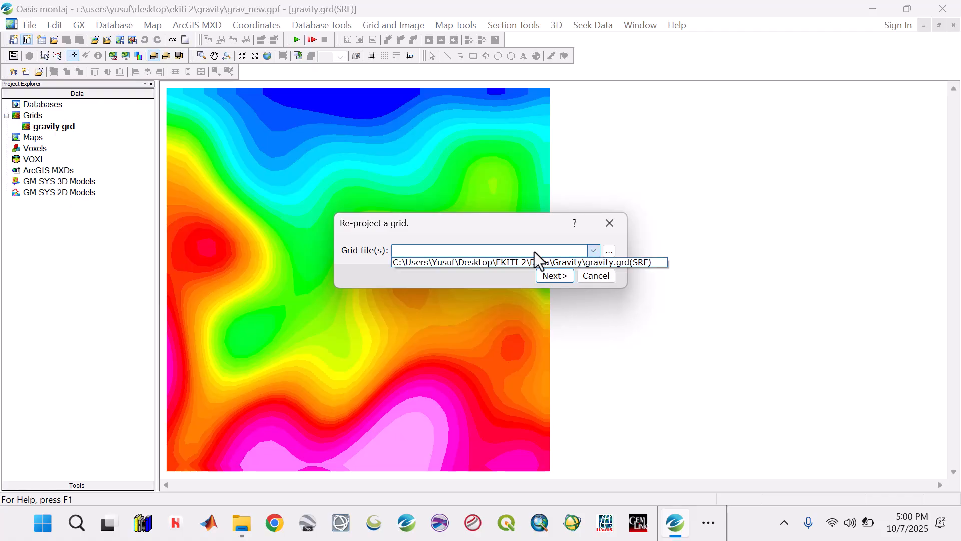
pyautogui.click(455, 263)
pyautogui.click(554, 276)
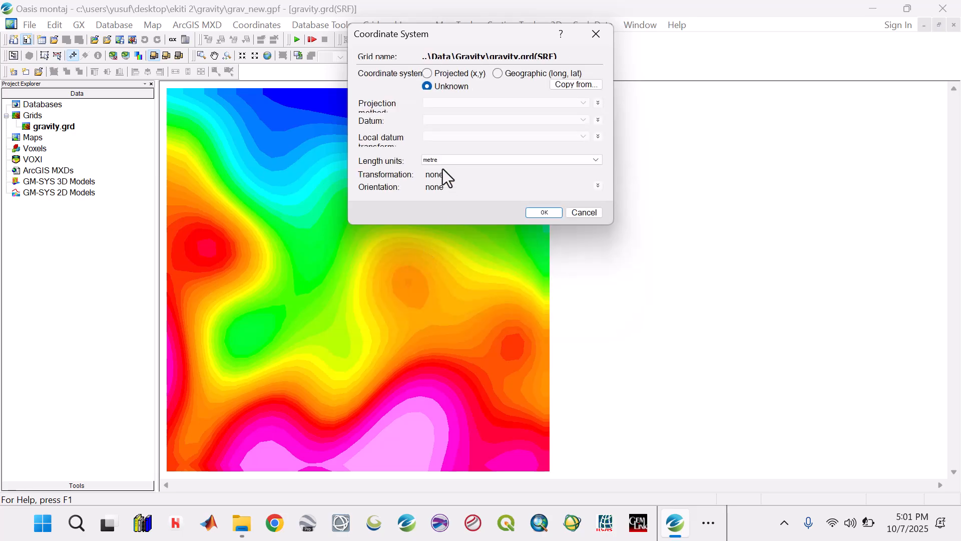
pyautogui.click(496, 74)
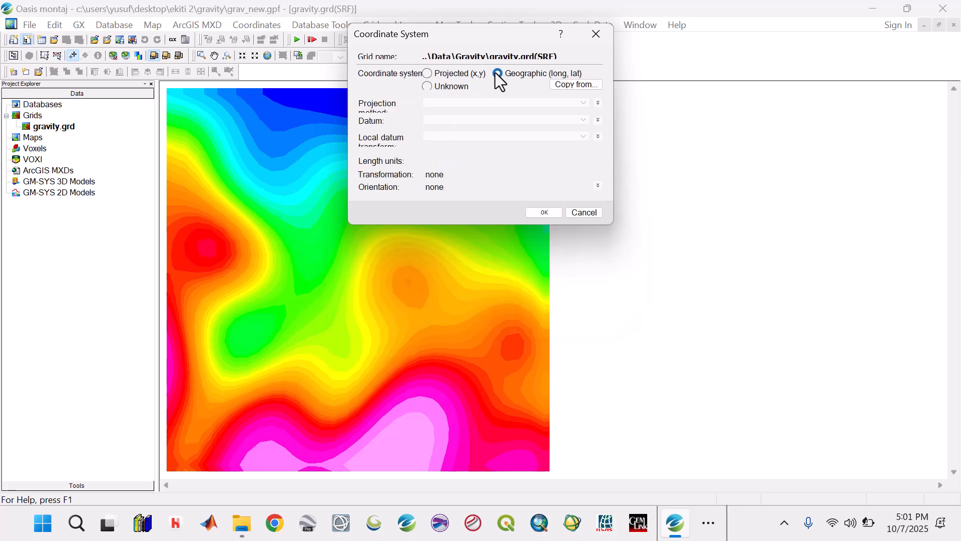
pyautogui.click(548, 210)
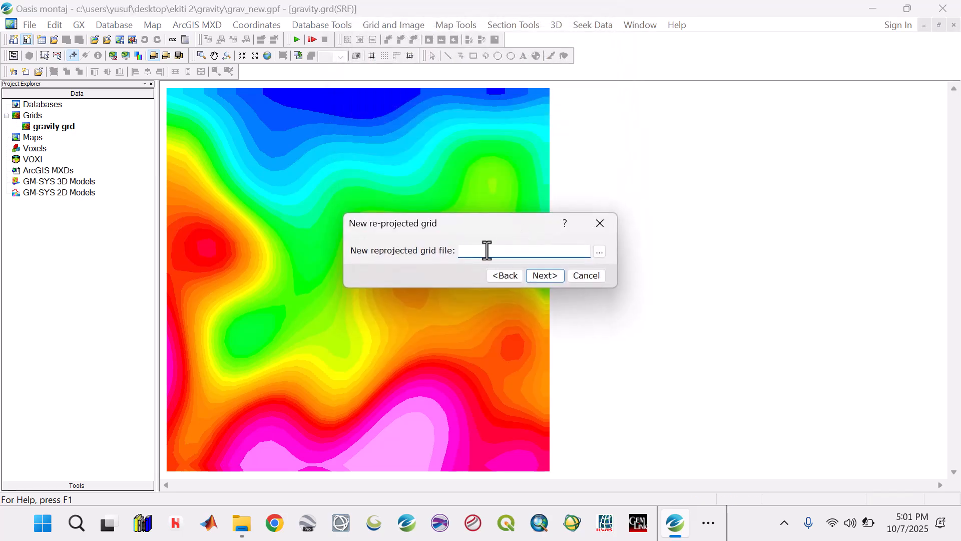
# Create the reprojected grid as gravity_LL in geographic WGS 84 coordinates and fit it to the grid window
pyautogui.write('gravity_LL')
pyautogui.click(548, 280)
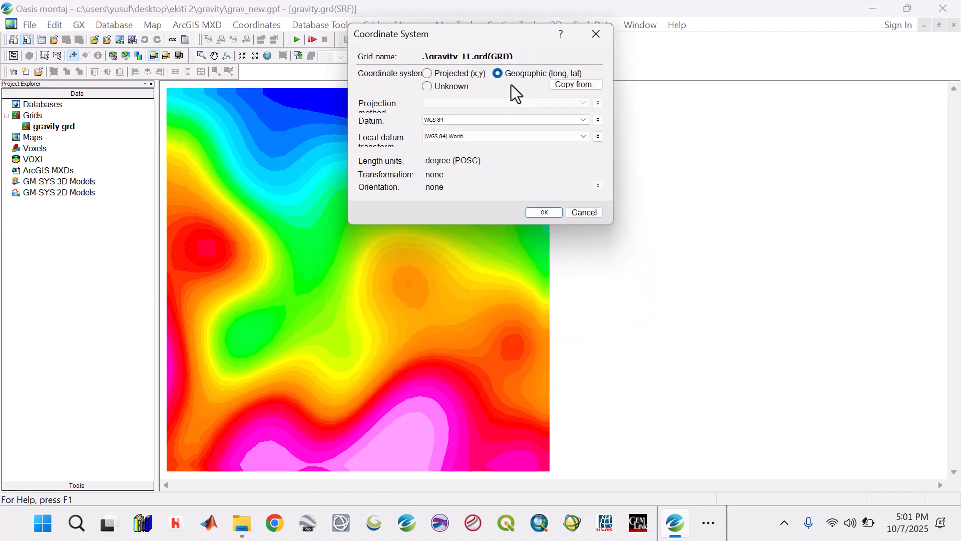
pyautogui.click(548, 216)
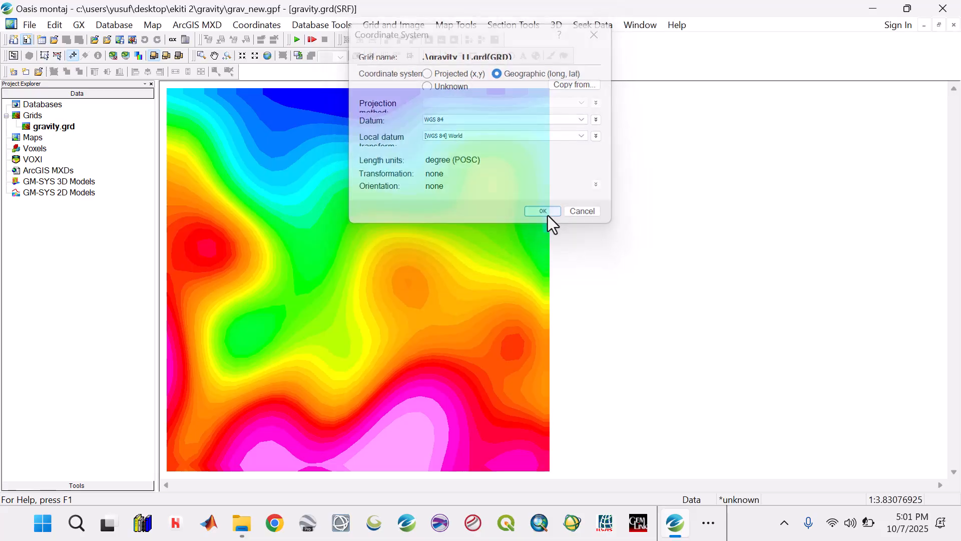
pyautogui.click(515, 314)
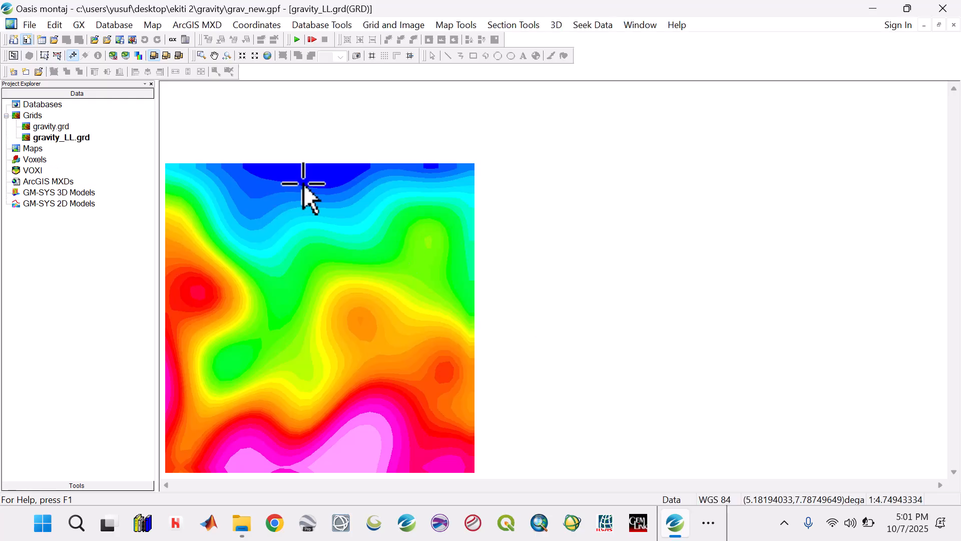
pyautogui.click(266, 57)
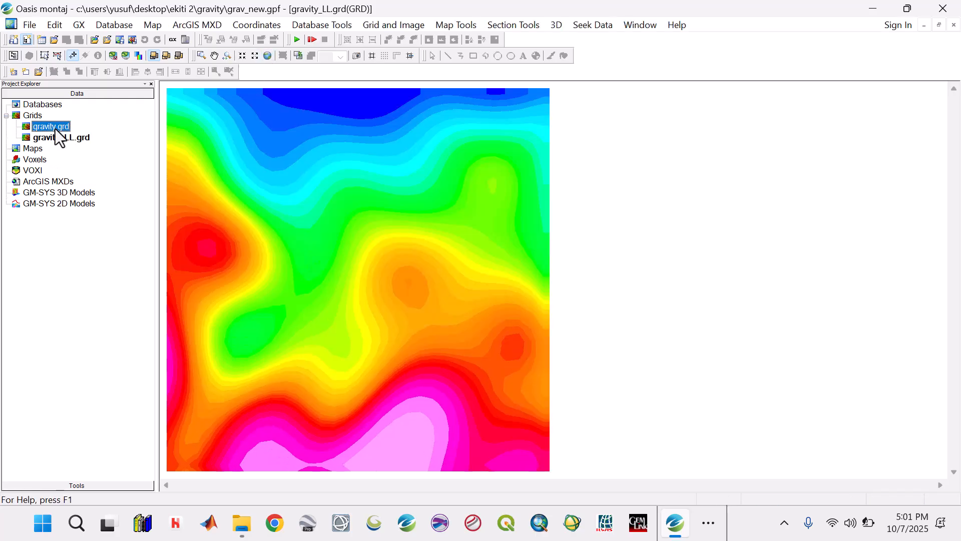
# Delete the original gravity.grd grid and its associated files from the project
pyautogui.rightClick(55, 128)
pyautogui.click(109, 111)
pyautogui.rightClick(54, 125)
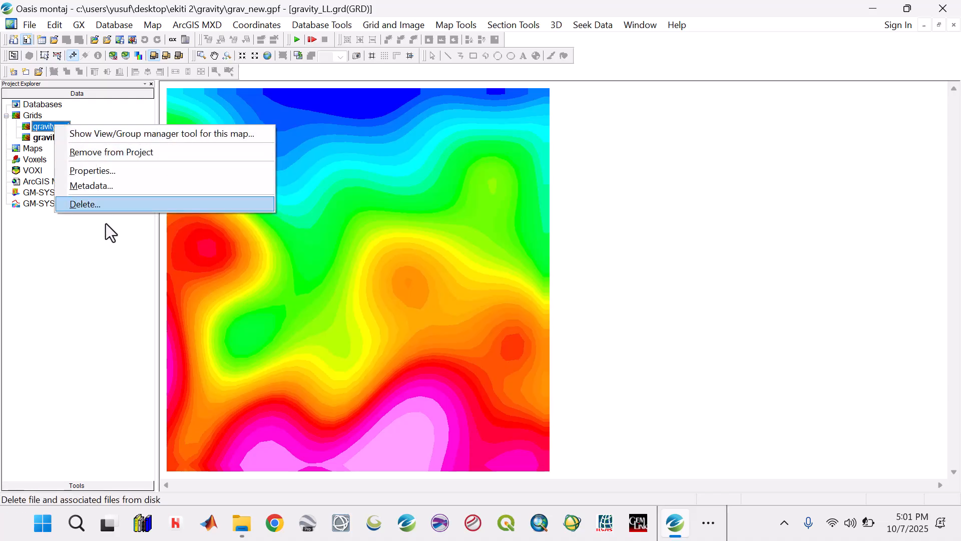
pyautogui.click(95, 204)
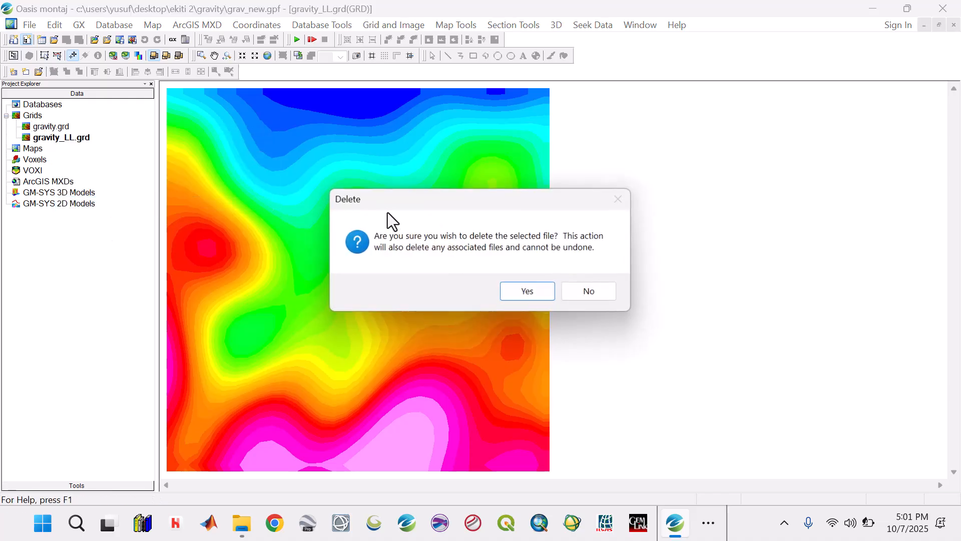
pyautogui.click(523, 292)
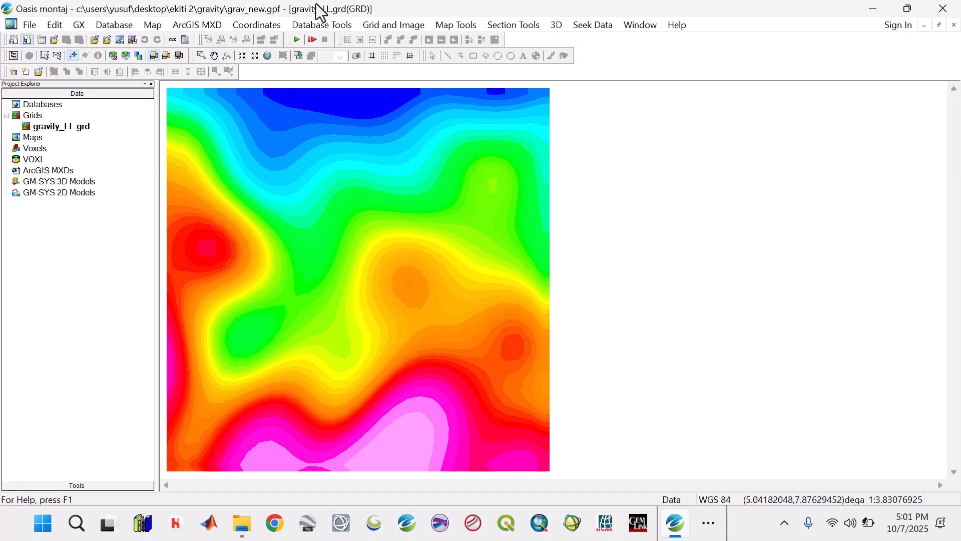
# Begin reprojecting the gravity_LL.grd grid, keeping geographic WGS 84 as its source coordinate system
pyautogui.click(368, 27)
pyautogui.moveTo(396, 122)
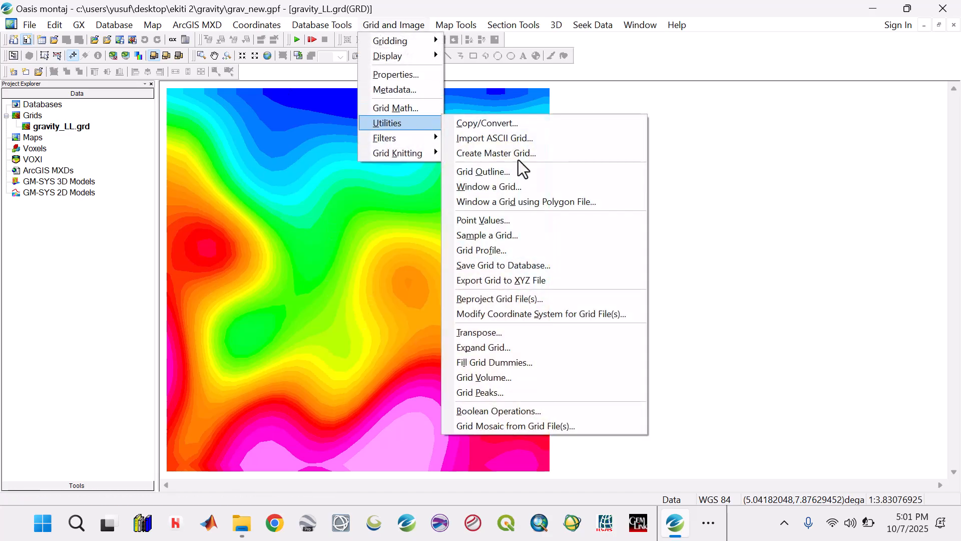
pyautogui.click(509, 299)
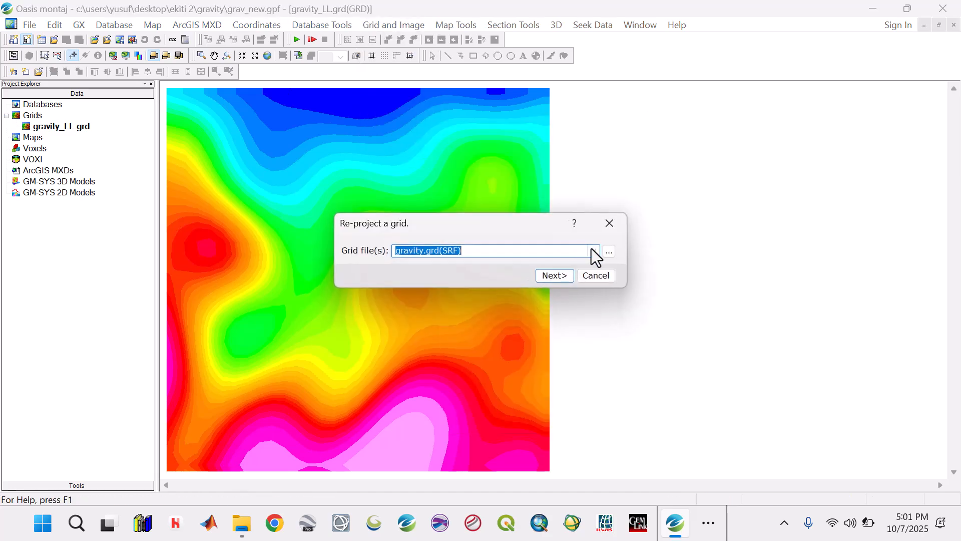
pyautogui.click(594, 251)
pyautogui.click(452, 263)
pyautogui.click(550, 276)
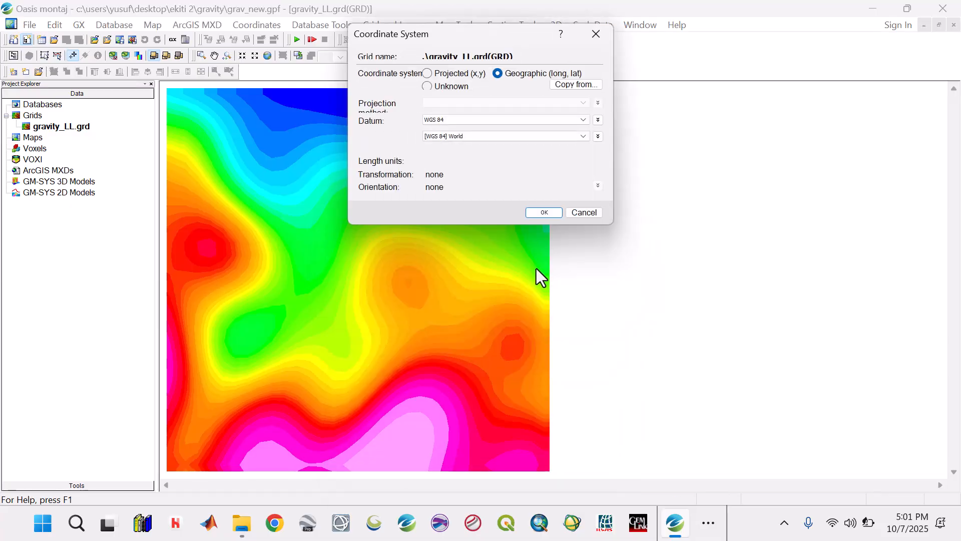
pyautogui.click(536, 211)
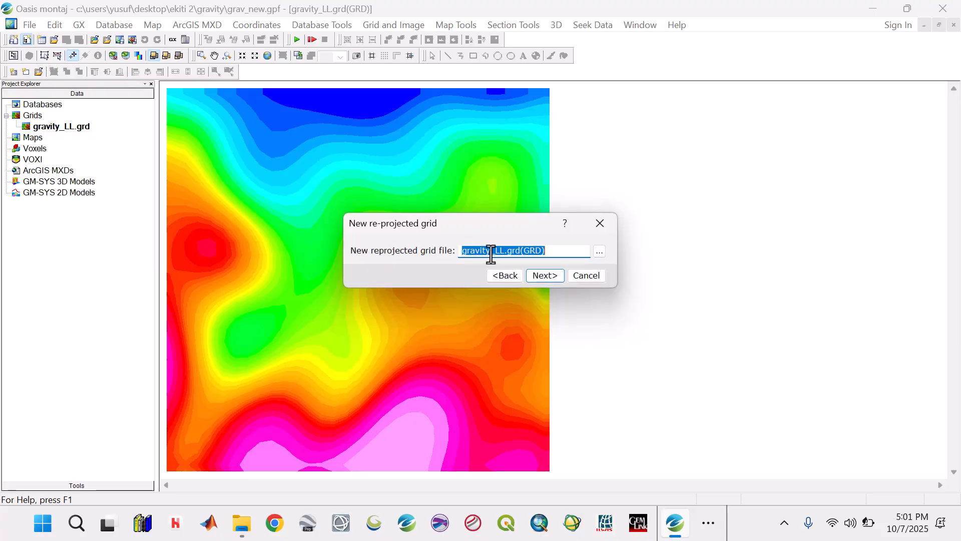
# Name the new reprojected grid file gravity_XY
pyautogui.click(503, 251)
pyautogui.press('BackSpace')
pyautogui.press('BackSpace')
pyautogui.write('XY')
pyautogui.click(550, 276)
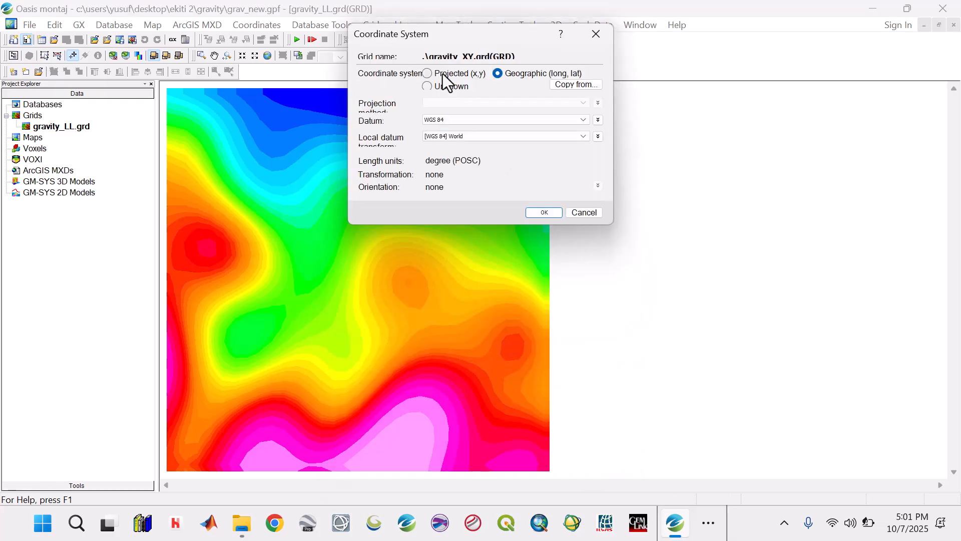
# Create the gravity_XY grid in projected WGS 84 / UTM zone 31N coordinates in metres and fit it to the grid window
pyautogui.click(443, 74)
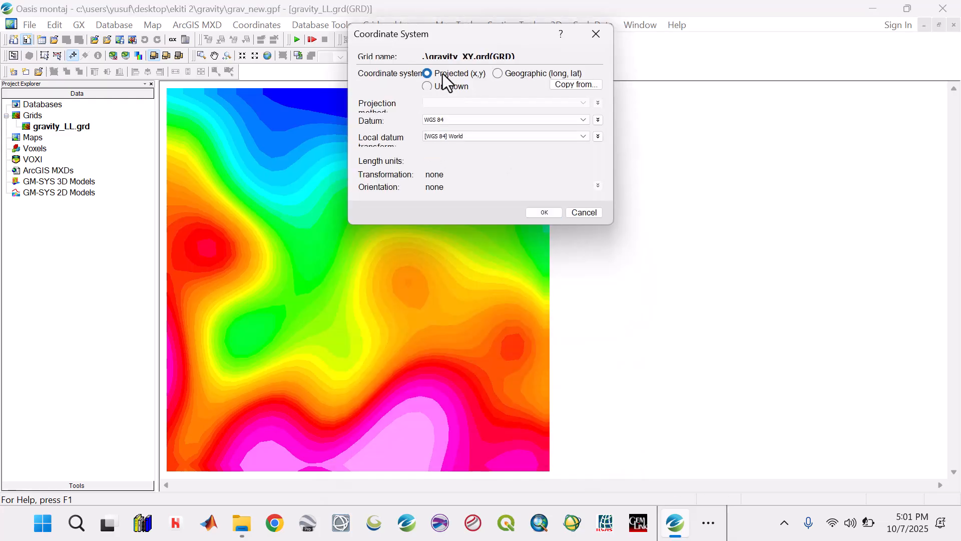
pyautogui.click(464, 104)
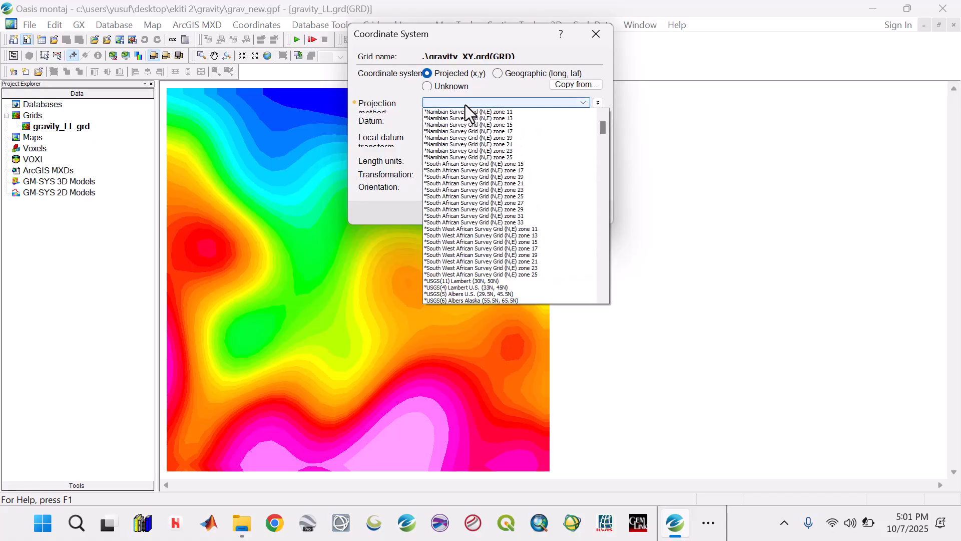
pyautogui.press('u')
pyautogui.scroll(-5, 503, 218)
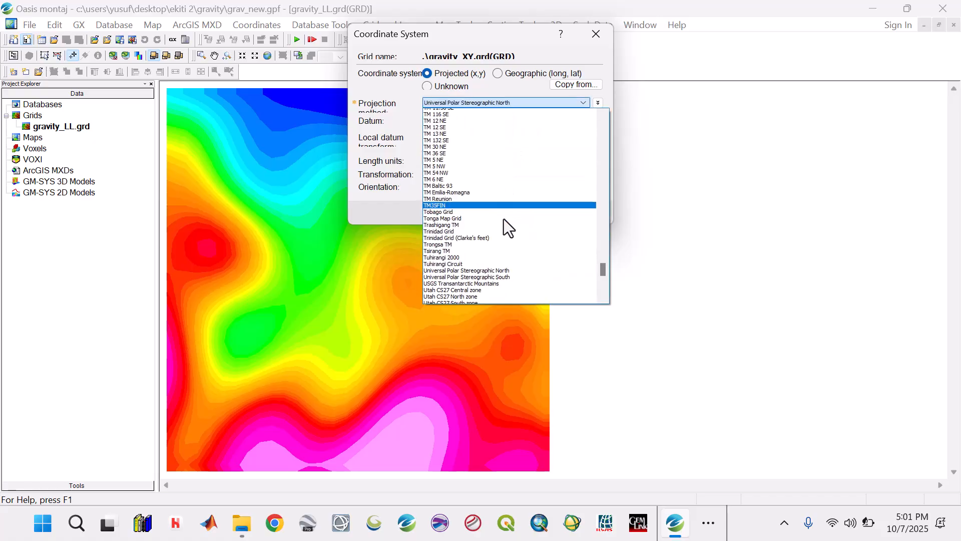
pyautogui.scroll(-14, 505, 218)
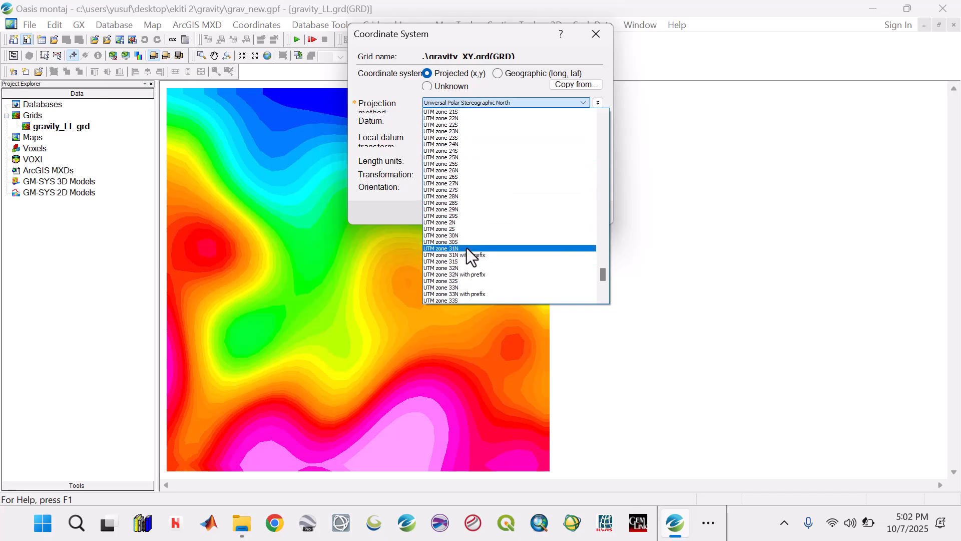
pyautogui.click(467, 249)
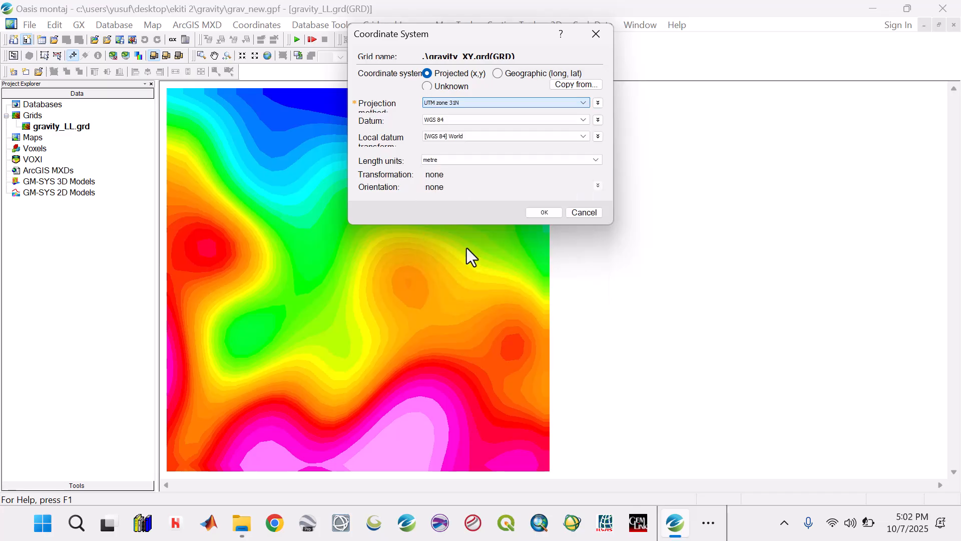
pyautogui.click(546, 212)
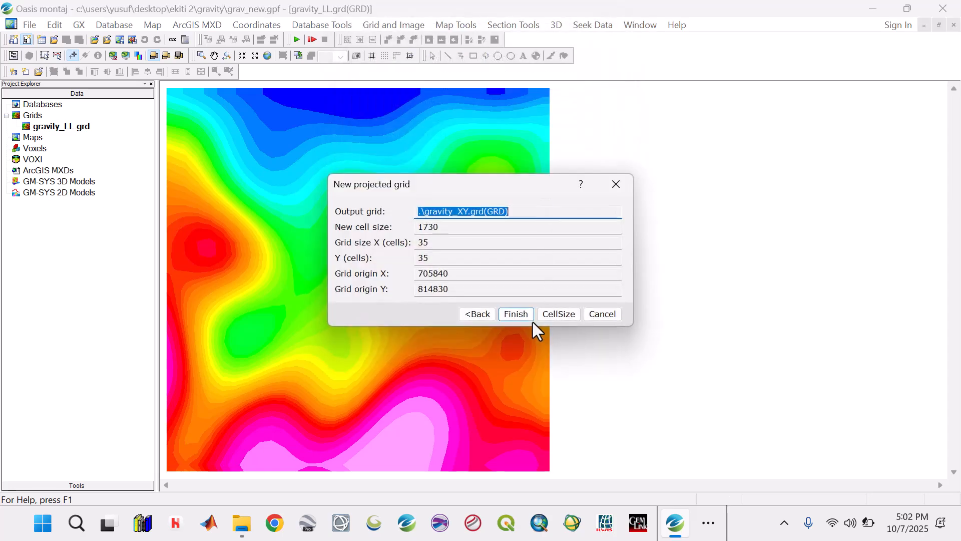
pyautogui.click(514, 311)
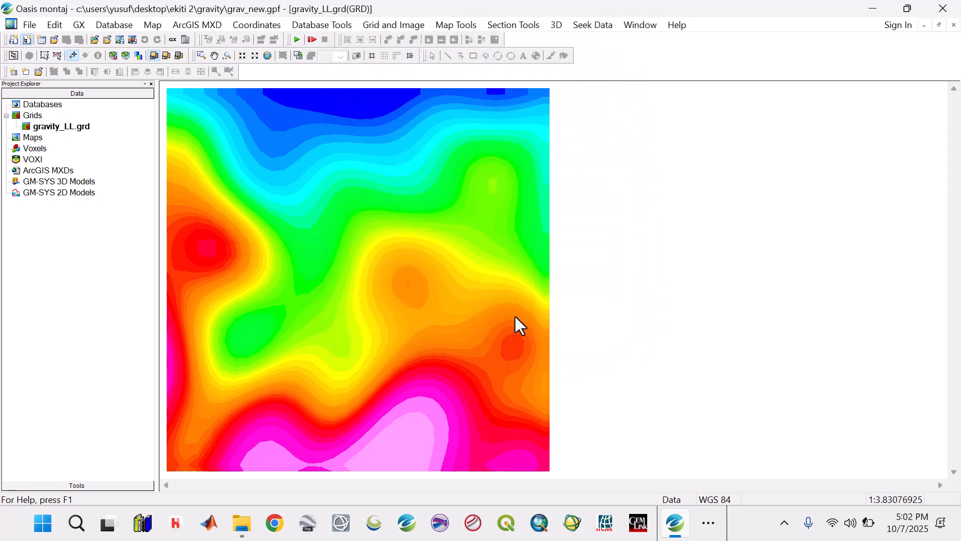
pyautogui.click(268, 56)
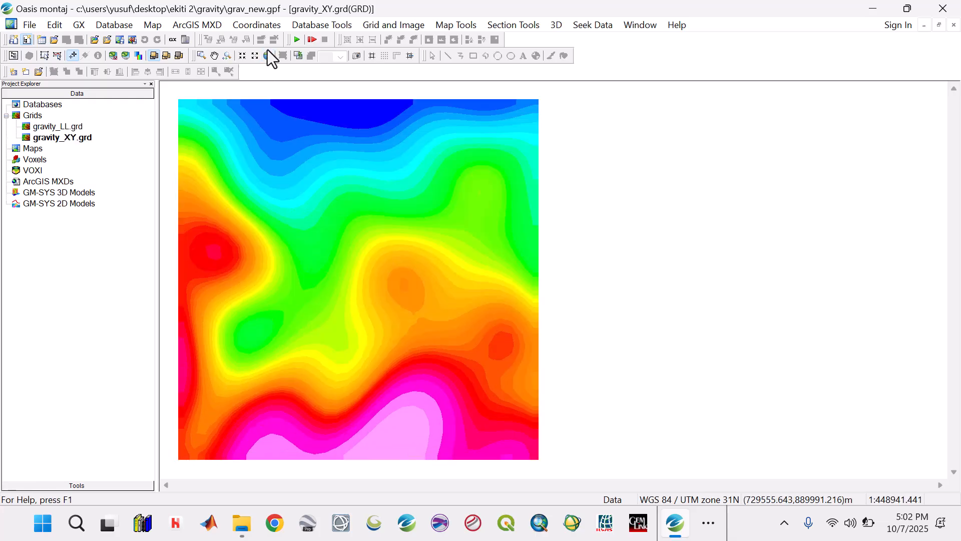
# Check the point separation and coordinate system in the properties of the gravity_XY.grd grid, and close them
pyautogui.rightClick(74, 136)
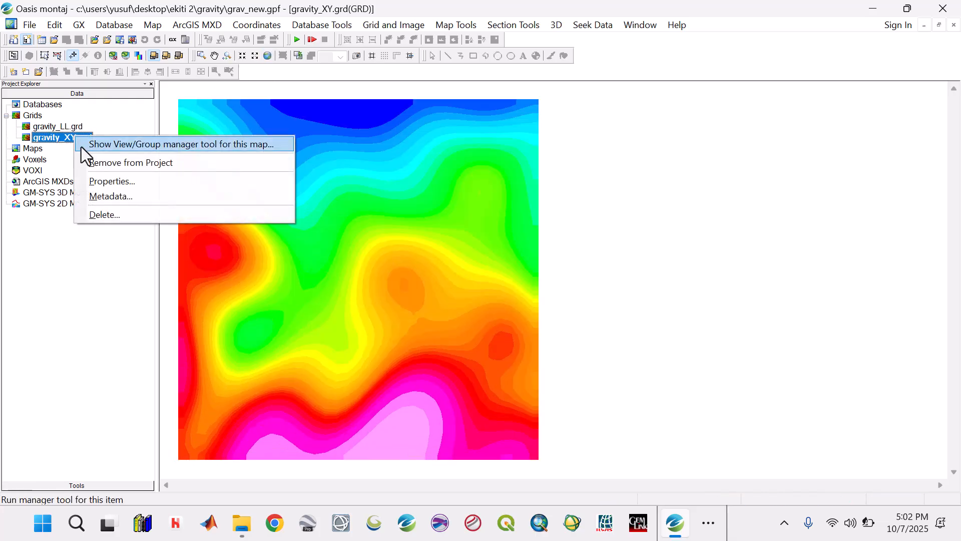
pyautogui.click(106, 182)
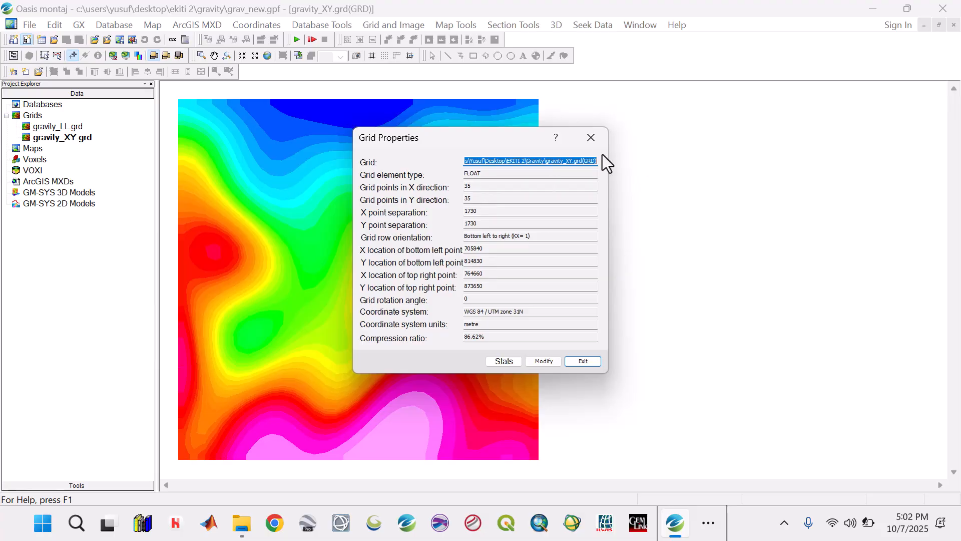
pyautogui.click(592, 136)
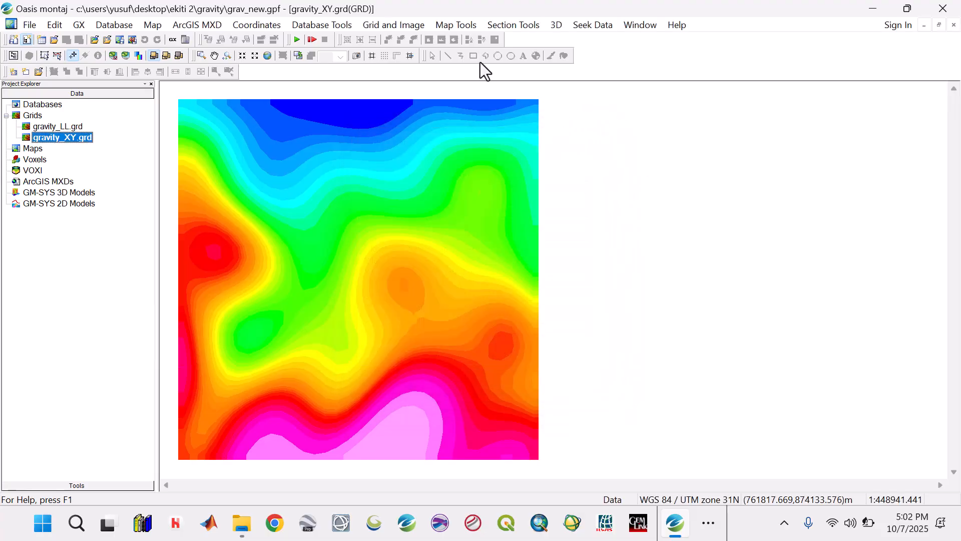
# Begin regridding an existing grid, using gravity_XY.grd as the input grid
pyautogui.click(416, 27)
pyautogui.moveTo(420, 43)
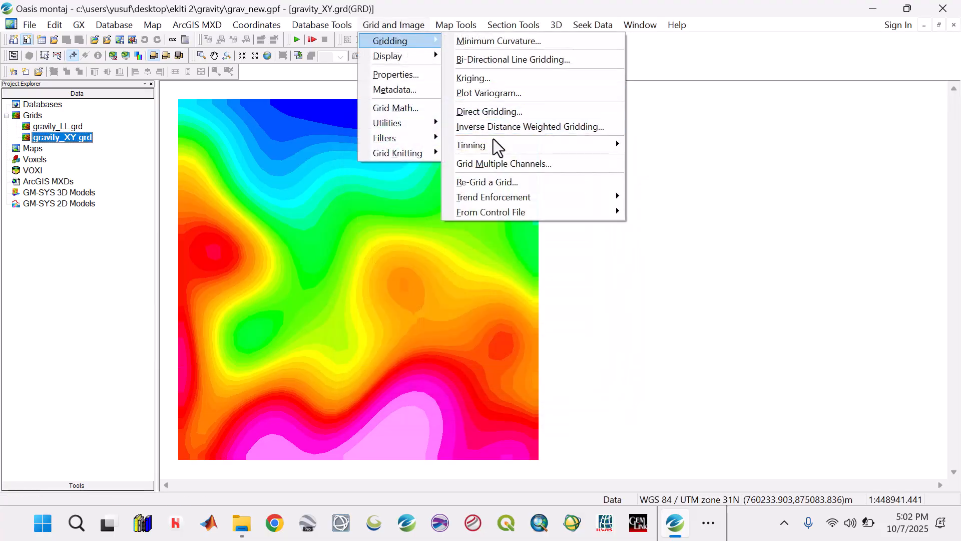
pyautogui.click(488, 176)
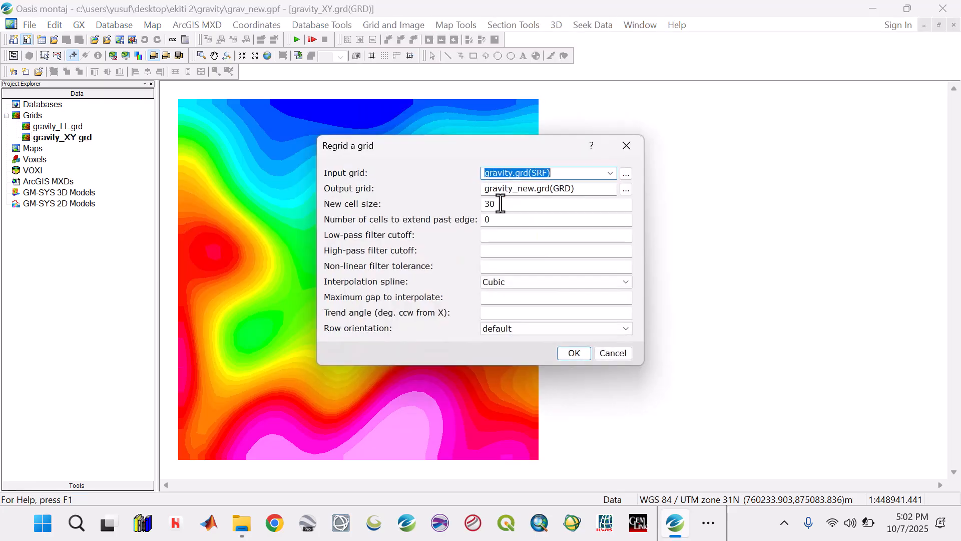
pyautogui.click(609, 173)
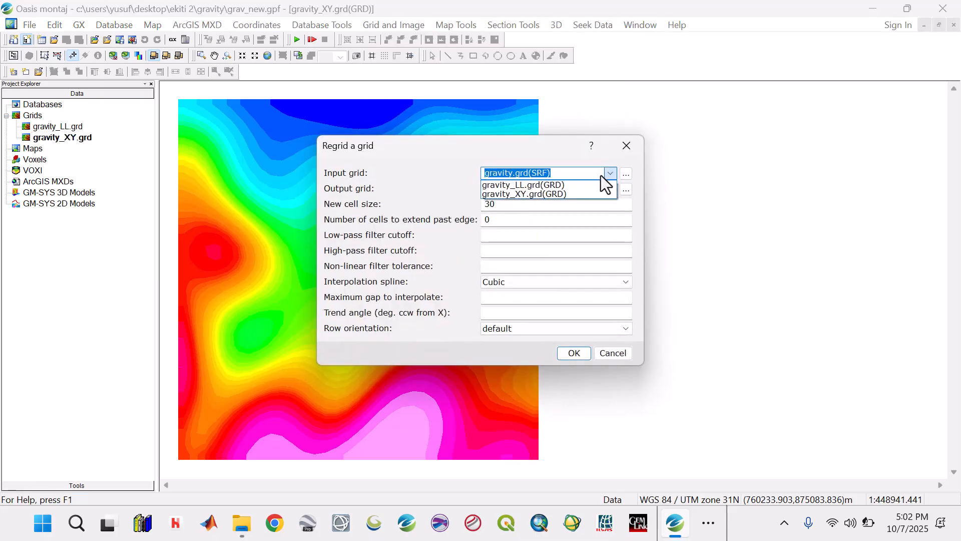
pyautogui.click(540, 194)
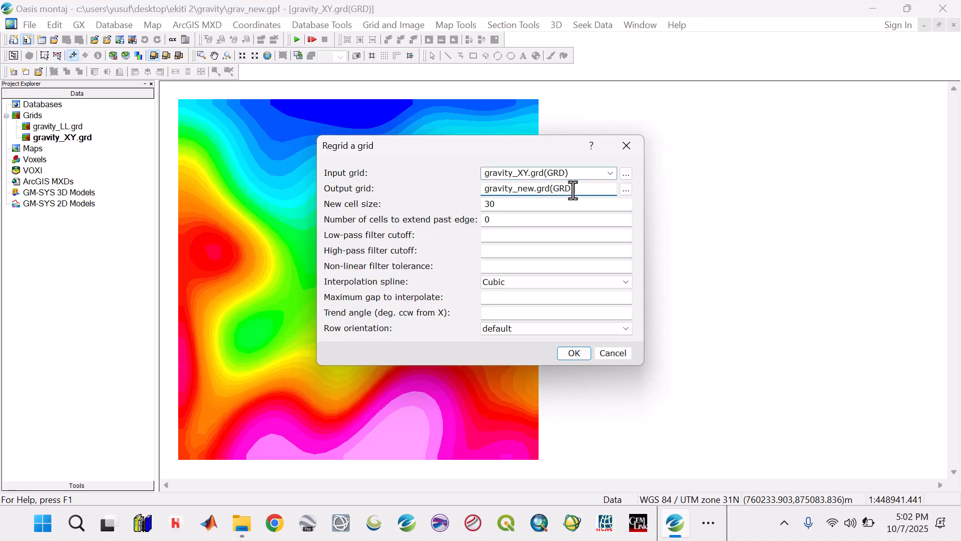
# Create the regridded output BA_XY_NEW with a cell size of 30 and cubic interpolation, and fit it to the grid window
pyautogui.moveTo(578, 192); pyautogui.dragTo(427, 196)
pyautogui.write('G')
pyautogui.press('BackSpace')
pyautogui.write('BA_XY')
pyautogui.write('_NEW')
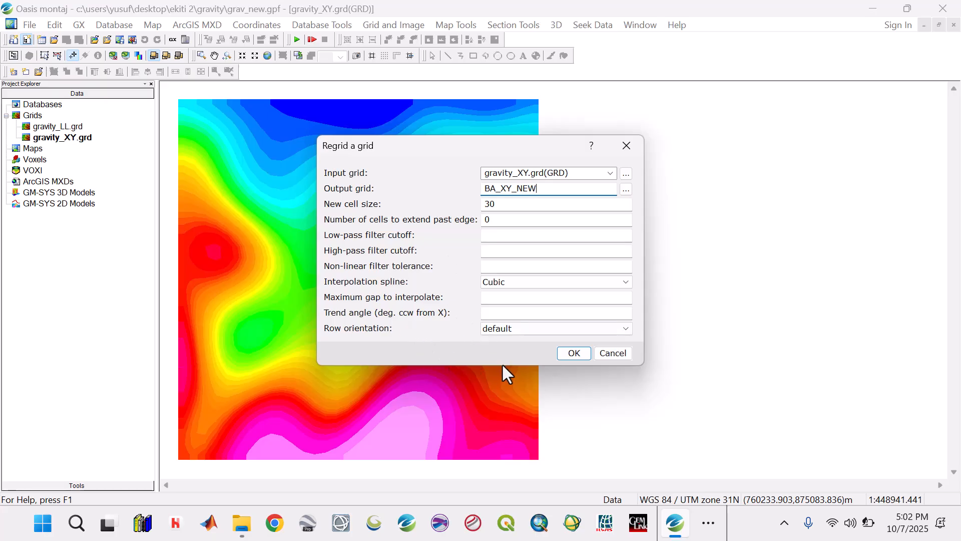
pyautogui.click(566, 355)
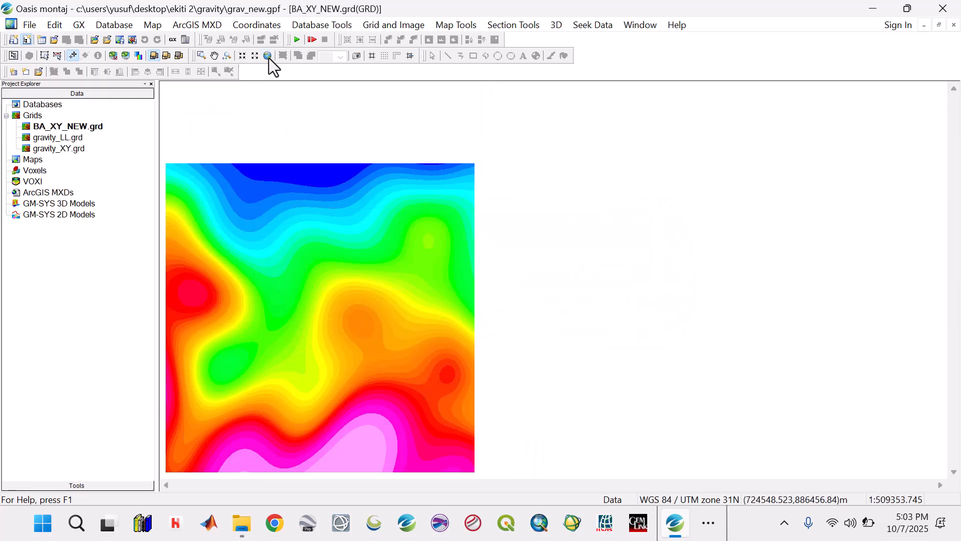
pyautogui.click(268, 56)
# Check the number of grid points in X and Y in the properties of BA_XY_NEW.grd, and close them
pyautogui.rightClick(57, 125)
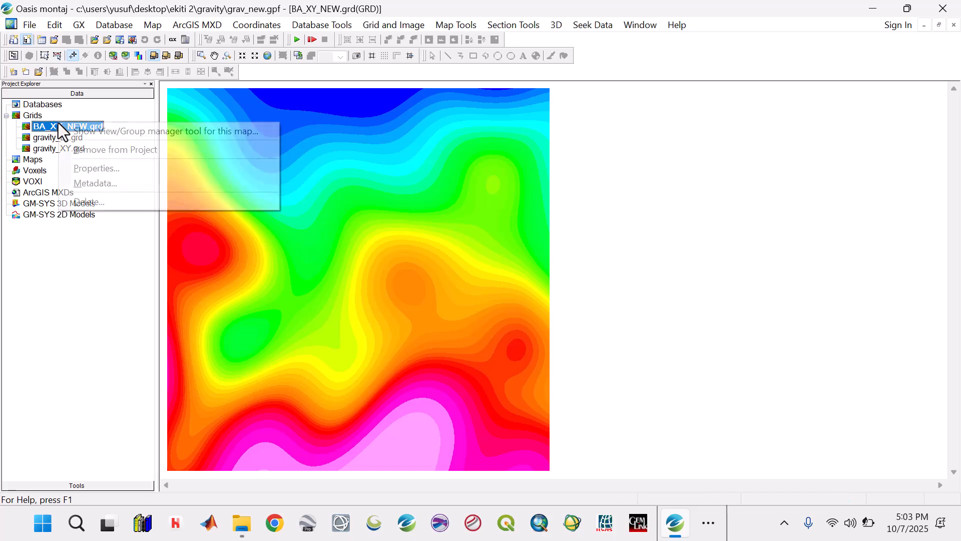
pyautogui.click(85, 171)
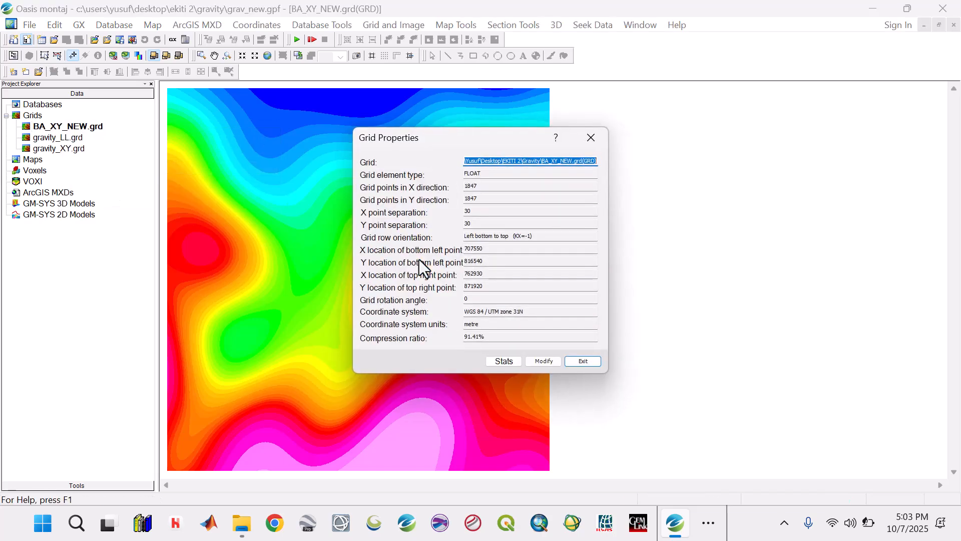
pyautogui.moveTo(481, 185); pyautogui.dragTo(462, 193)
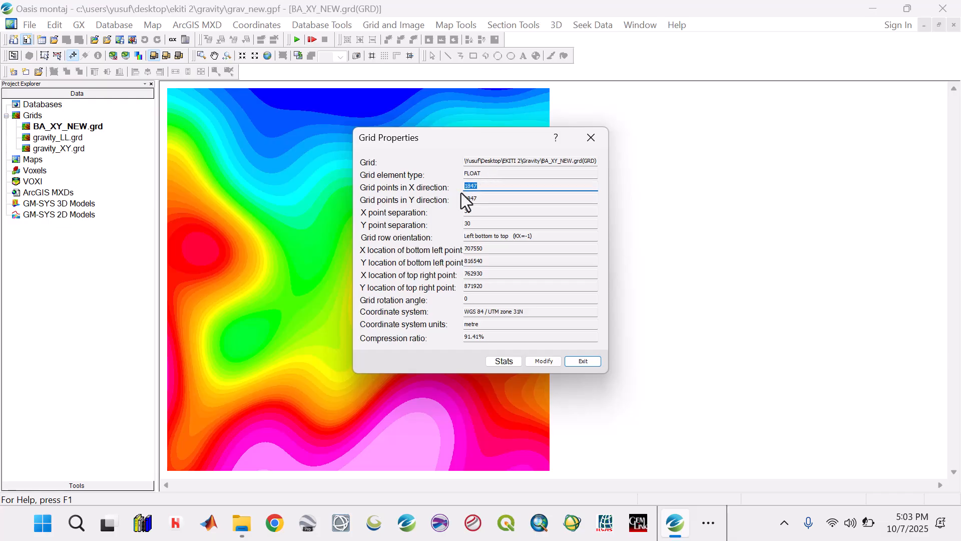
pyautogui.click(483, 198)
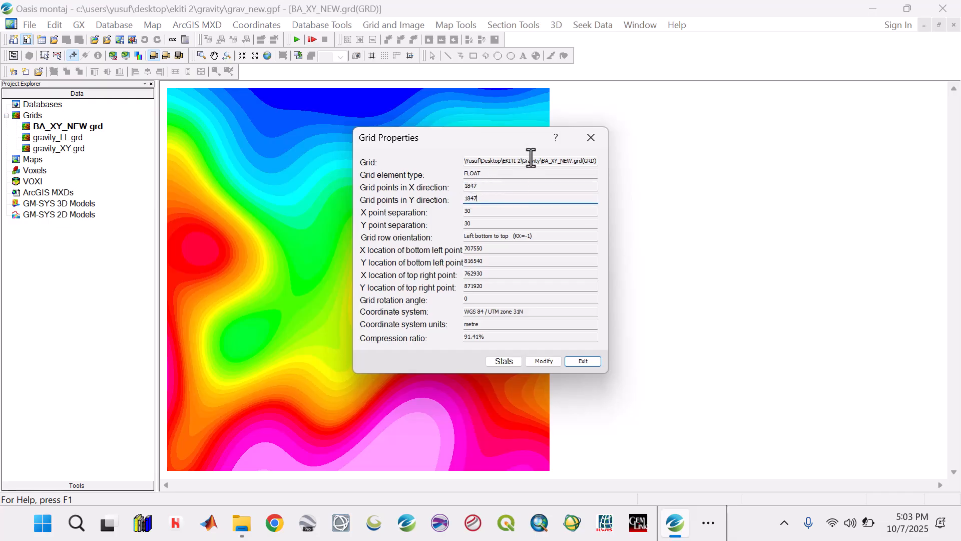
pyautogui.click(588, 142)
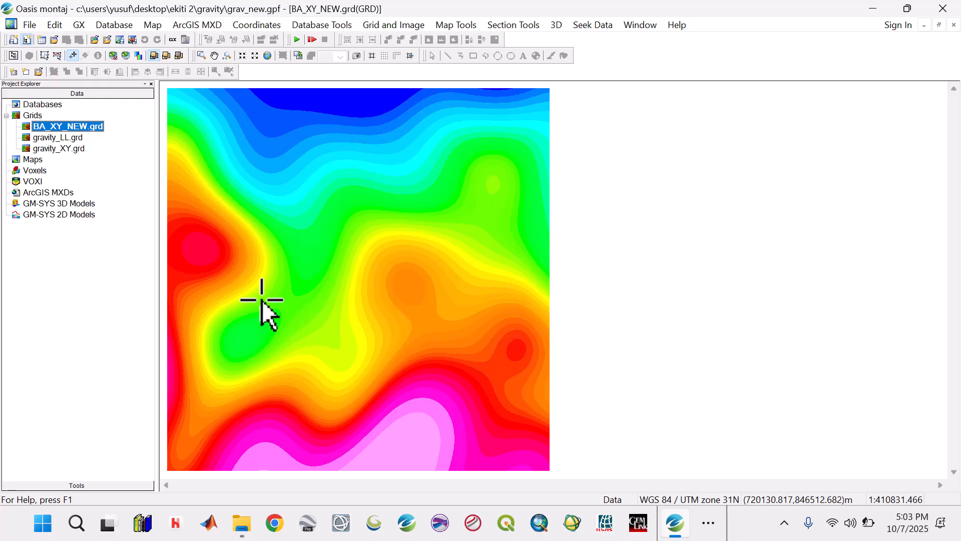
# Delete the gravity_LL.grd and gravity_XY.grd grids together with their associated files
pyautogui.click(70, 138)
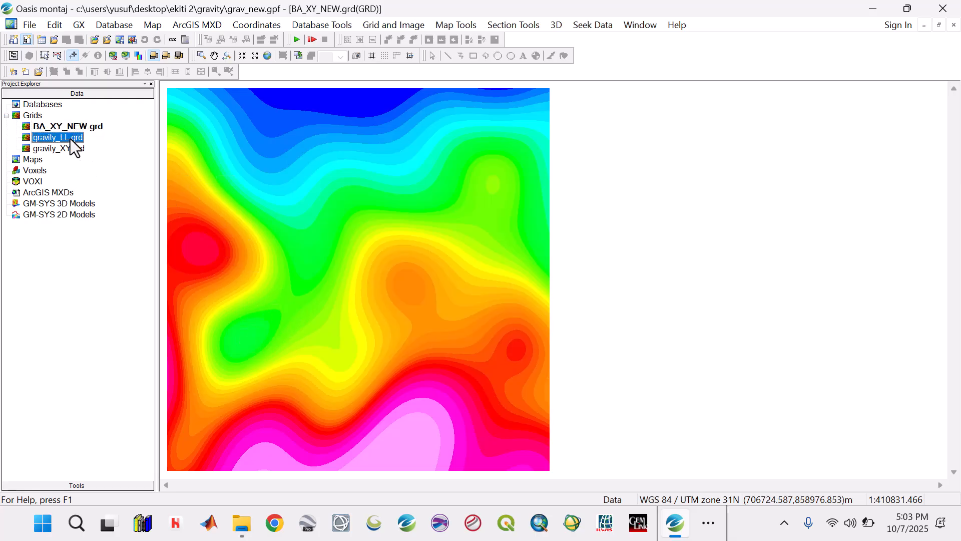
pyautogui.keyDown('ctrl'); pyautogui.click(76, 150); pyautogui.keyUp('ctrl')
pyautogui.rightClick(77, 148)
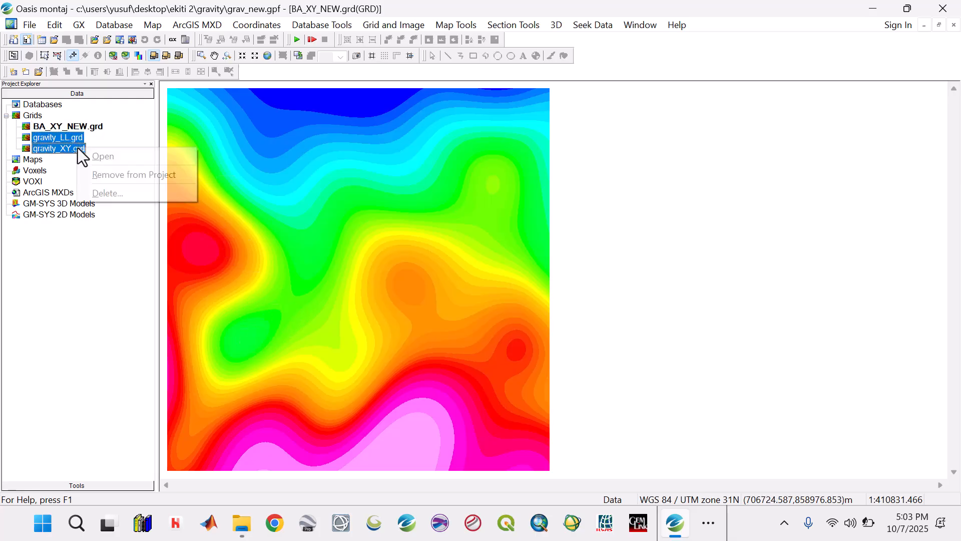
pyautogui.click(107, 193)
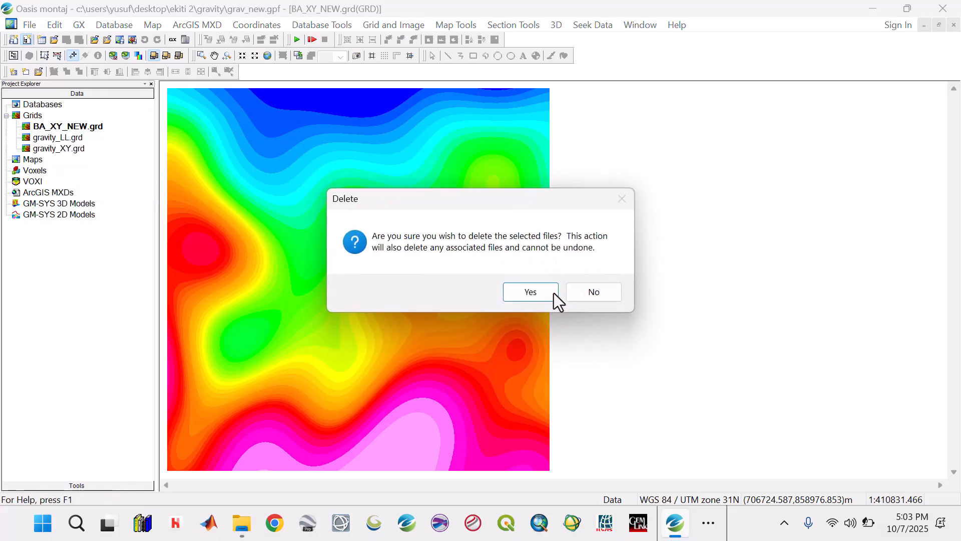
pyautogui.click(525, 296)
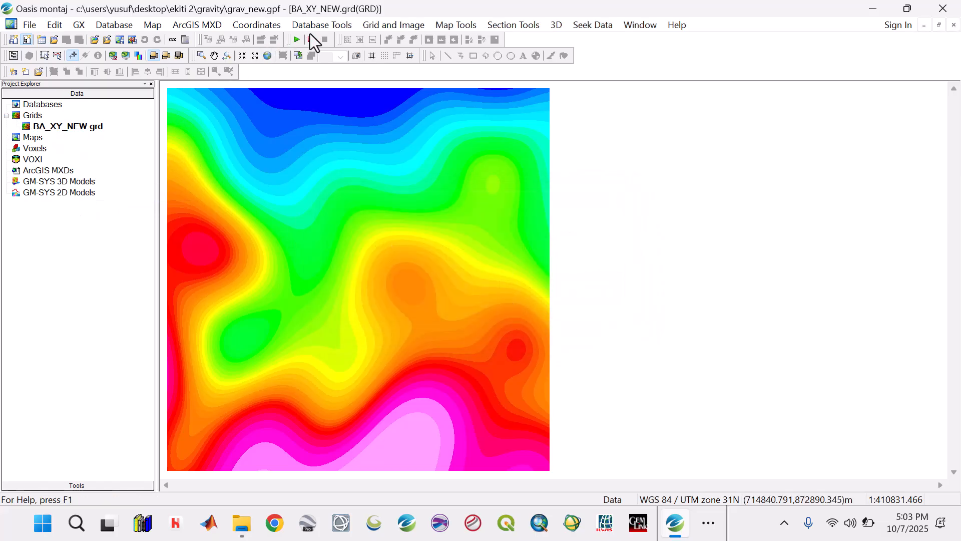
# Save the BA_XY_NEW.grd grid to a new database named BA with Z as the data channel
pyautogui.click(374, 24)
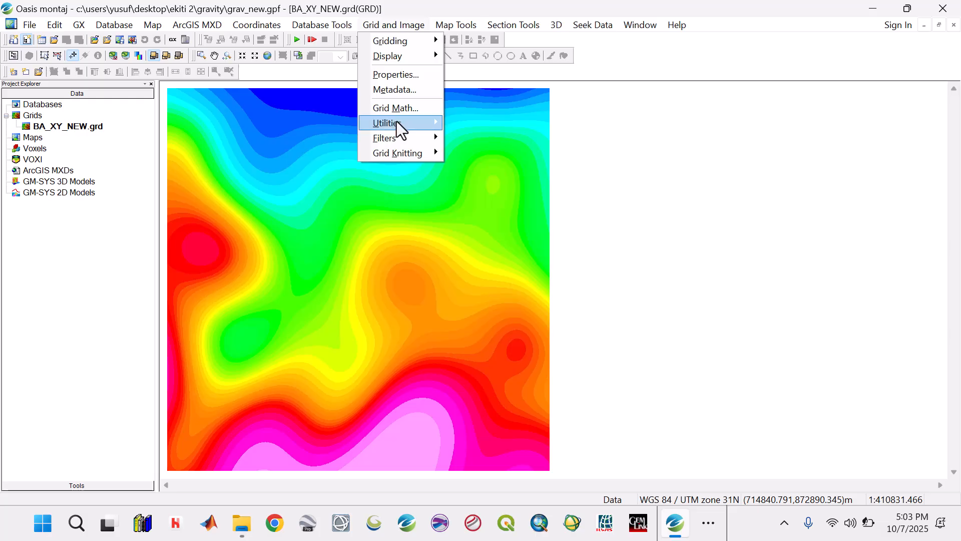
pyautogui.moveTo(396, 122)
pyautogui.click(502, 268)
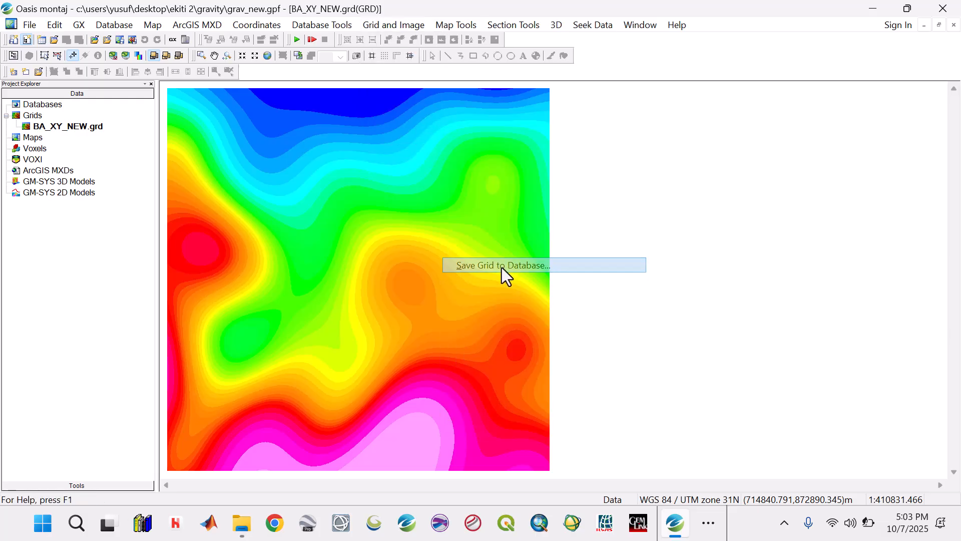
pyautogui.click(602, 204)
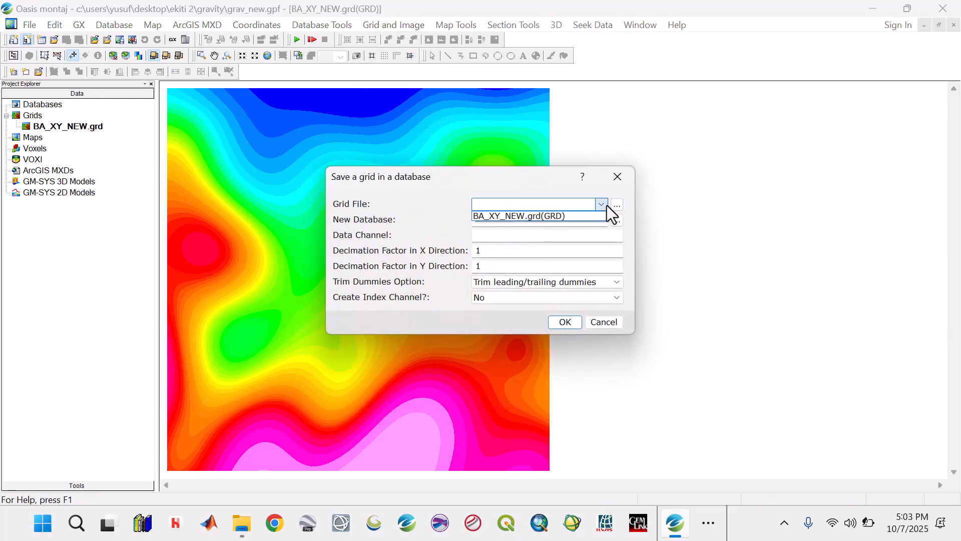
pyautogui.click(560, 216)
pyautogui.click(559, 219)
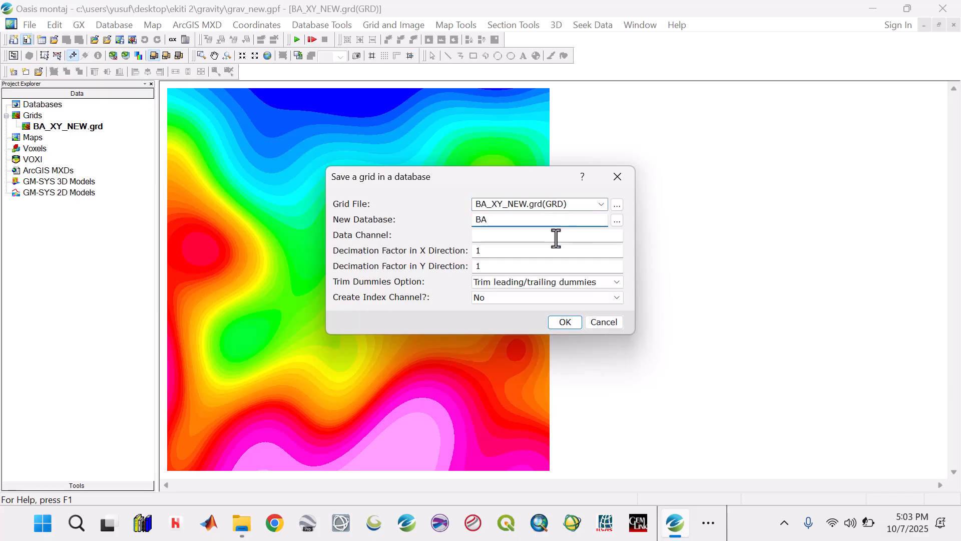
pyautogui.click(554, 238)
pyautogui.write('Z')
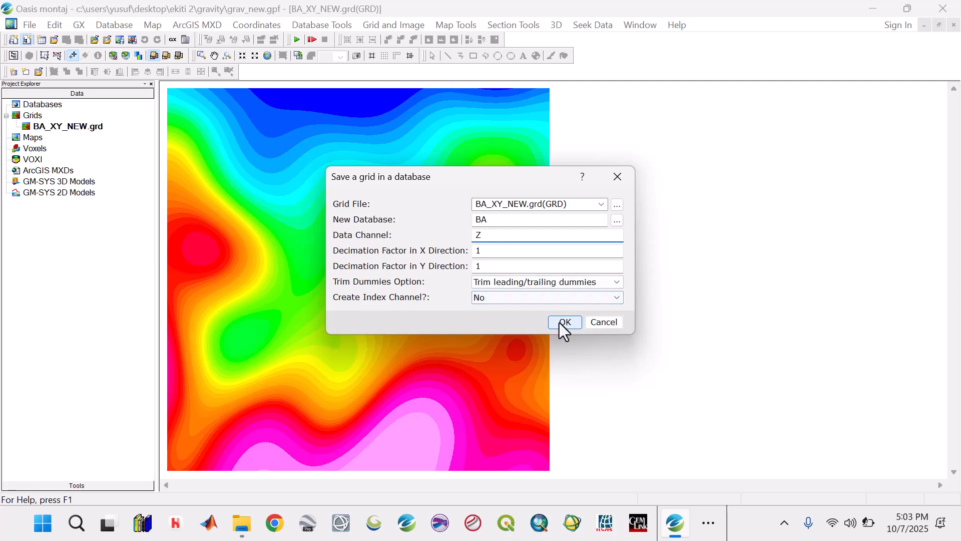
pyautogui.click(563, 323)
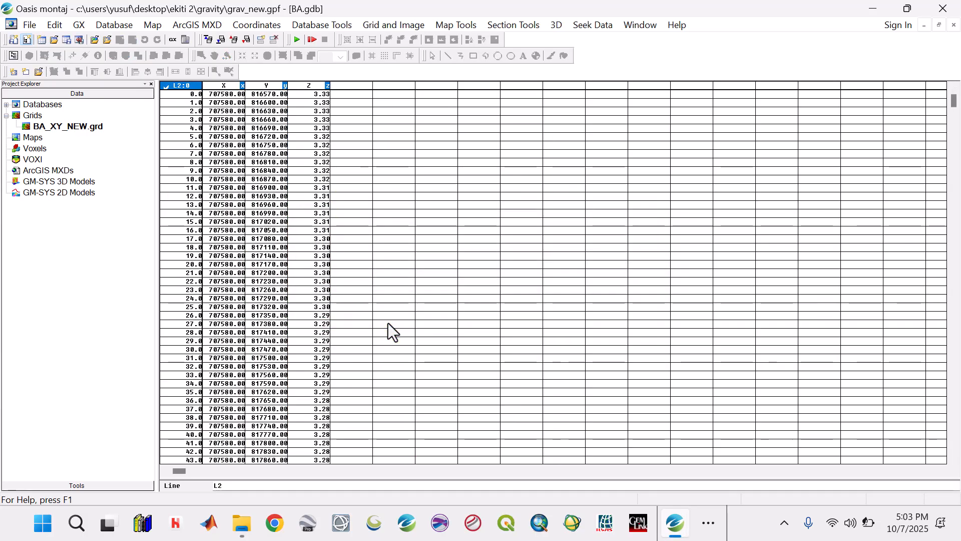
# Check the coordinate channels and coordinate system in the properties of the BA.gdb database, and close them
pyautogui.click(220, 86)
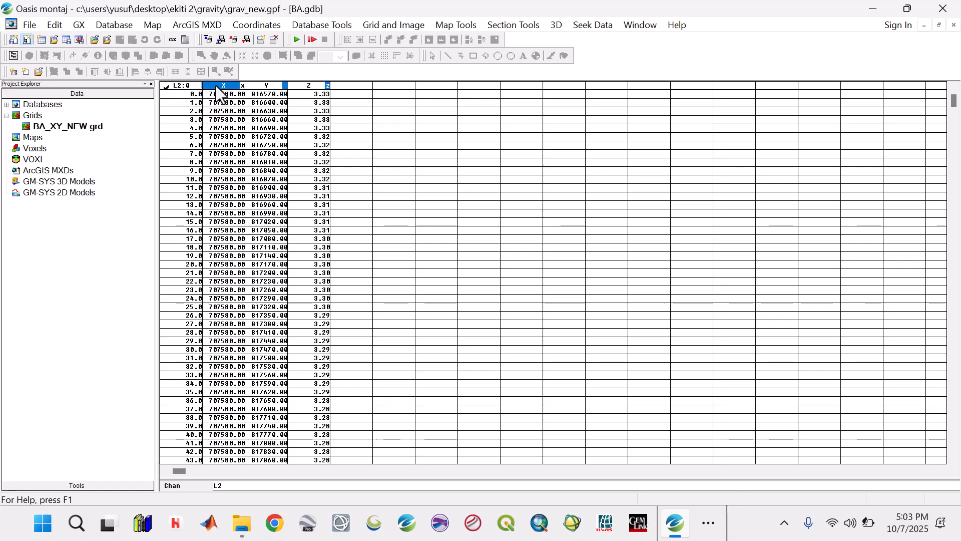
pyautogui.click(6, 104)
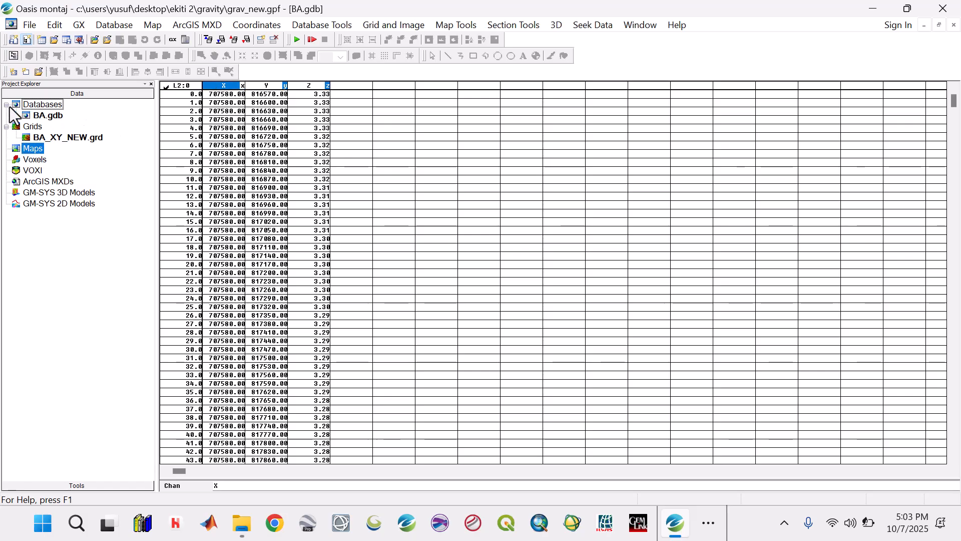
pyautogui.click(42, 116)
pyautogui.rightClick(41, 117)
pyautogui.click(65, 148)
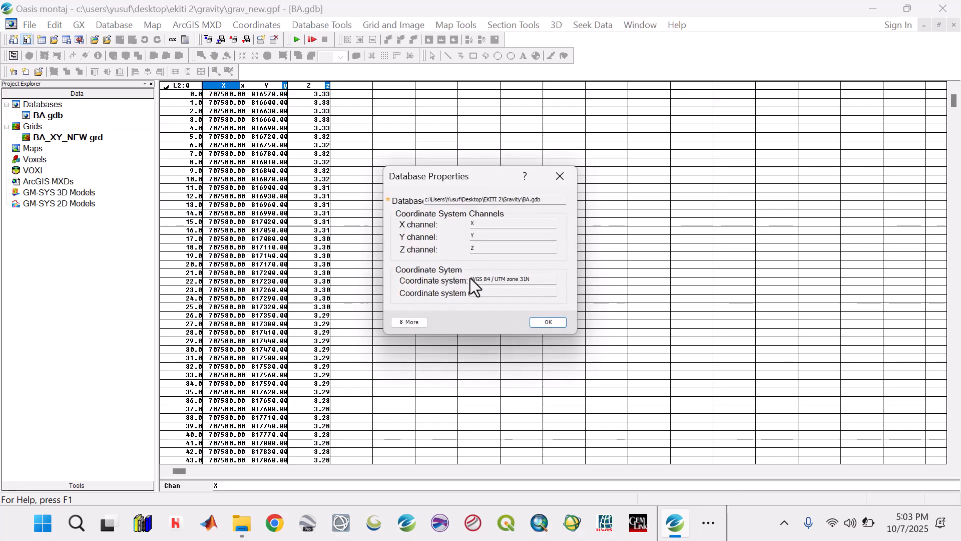
pyautogui.click(557, 176)
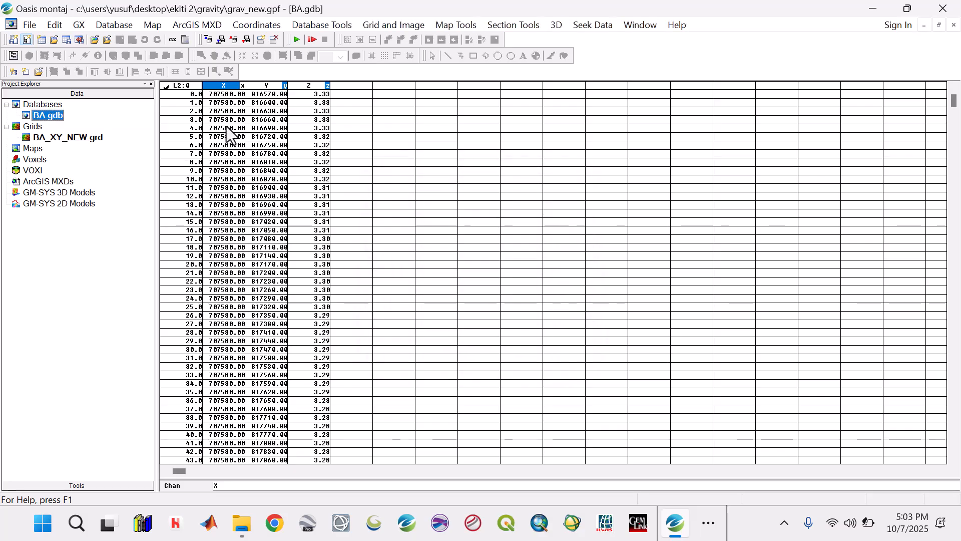
# Grid the Z channel of the BA database by minimum curvature as BA_XY with cell size 200, and fit it to the window
pyautogui.click(368, 25)
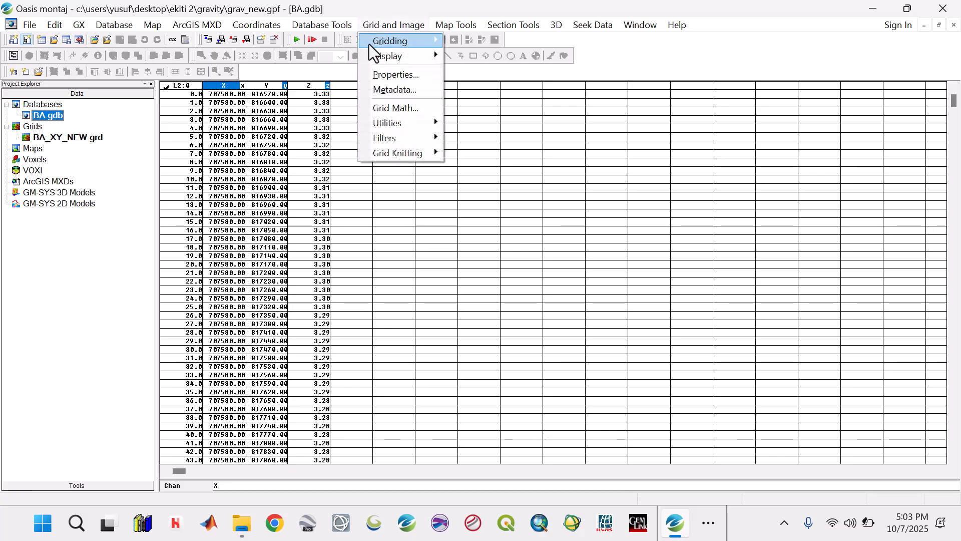
pyautogui.moveTo(385, 43)
pyautogui.click(494, 43)
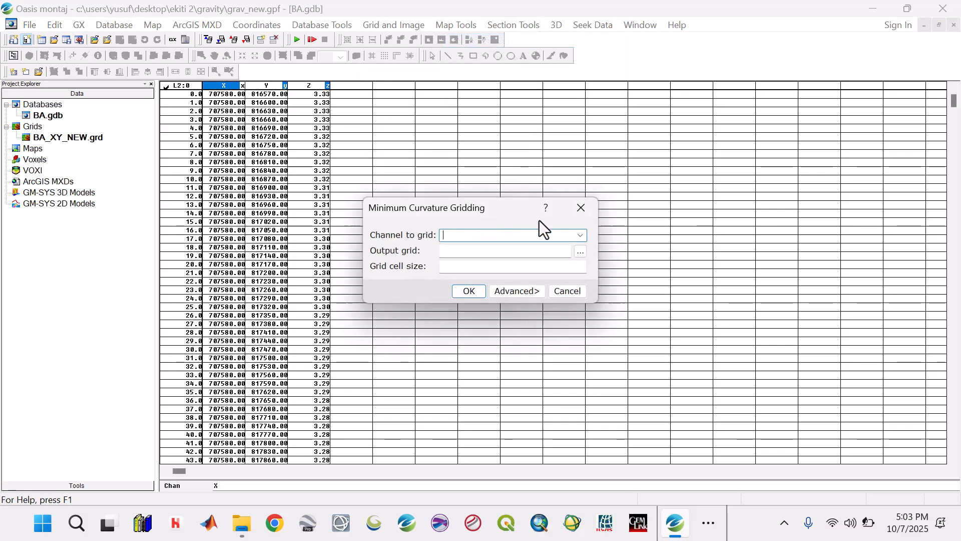
pyautogui.click(581, 234)
pyautogui.click(464, 265)
pyautogui.click(471, 250)
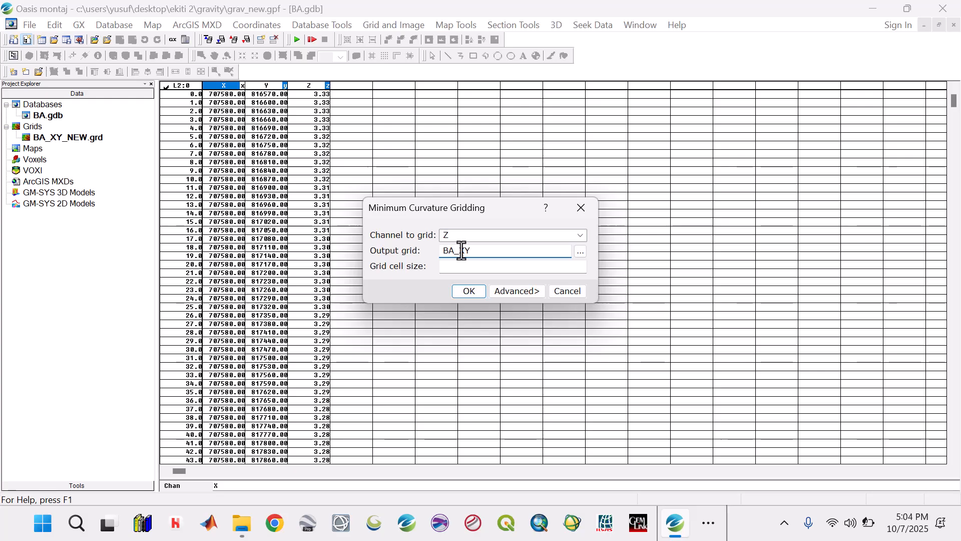
pyautogui.click(450, 266)
pyautogui.write('200')
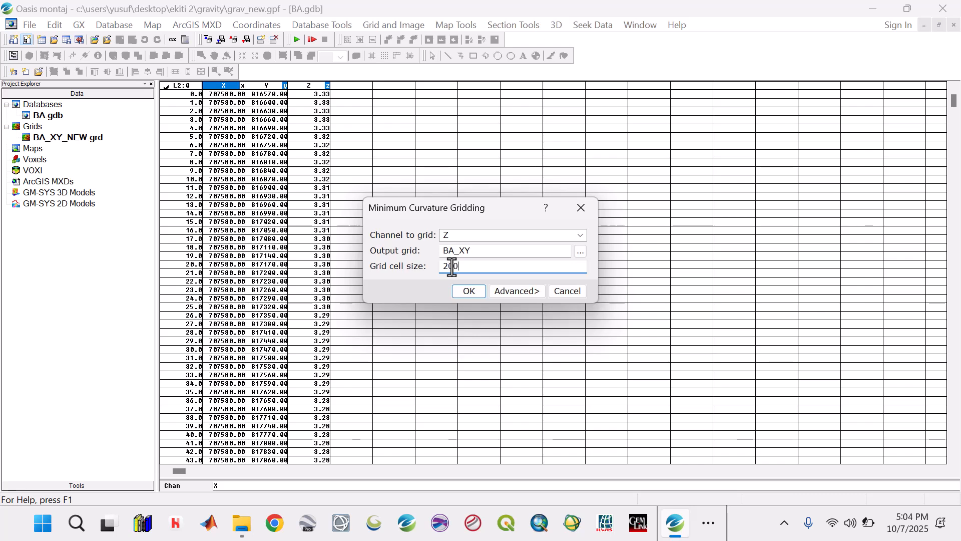
pyautogui.click(468, 291)
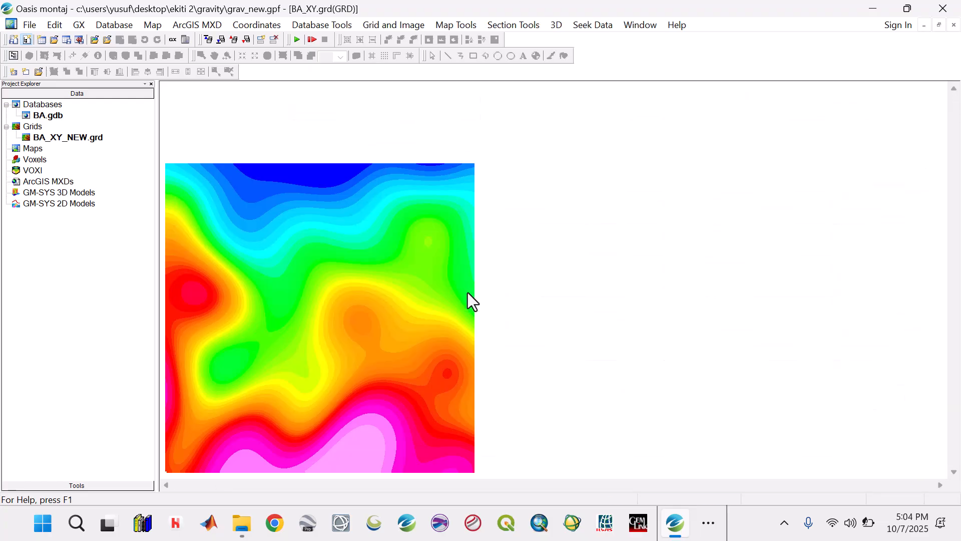
pyautogui.click(269, 56)
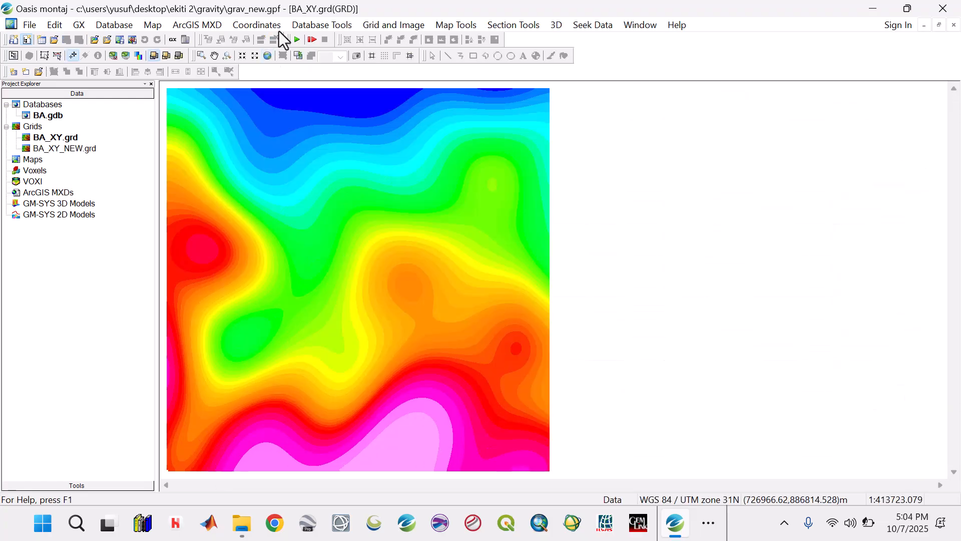
# Check the number of grid points in X and Y in the properties of BA_XY.grd
pyautogui.rightClick(48, 136)
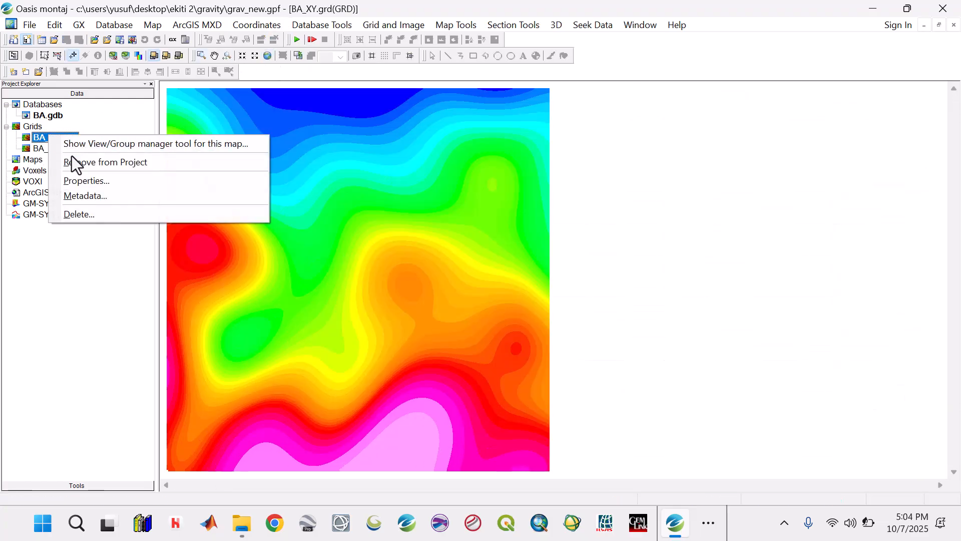
pyautogui.click(86, 181)
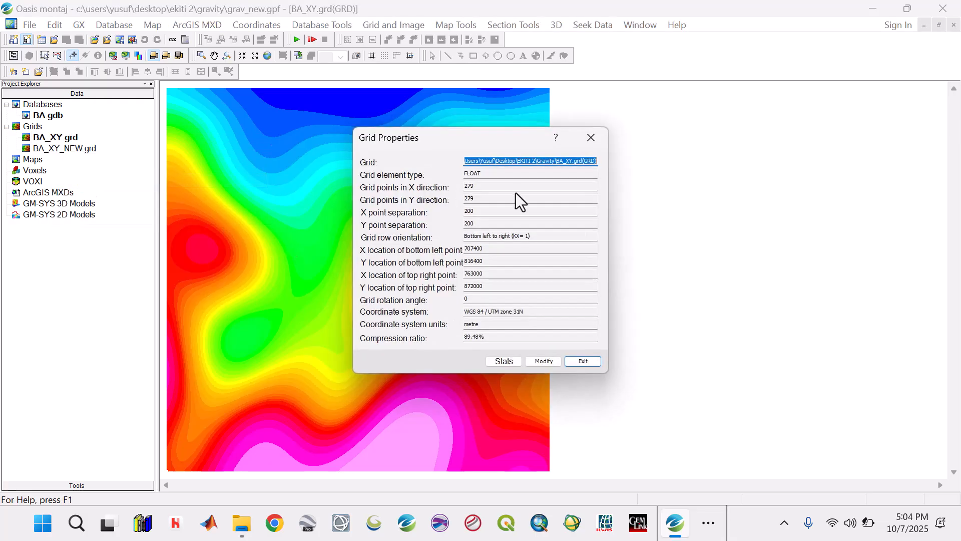
pyautogui.click(483, 191)
pyautogui.doubleClick(466, 189)
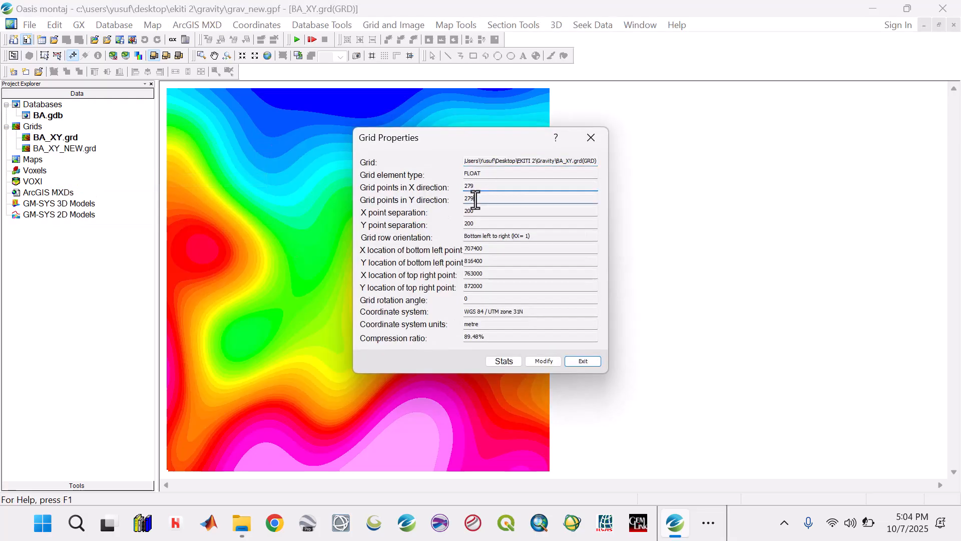
pyautogui.doubleClick(459, 200)
pyautogui.doubleClick(464, 187)
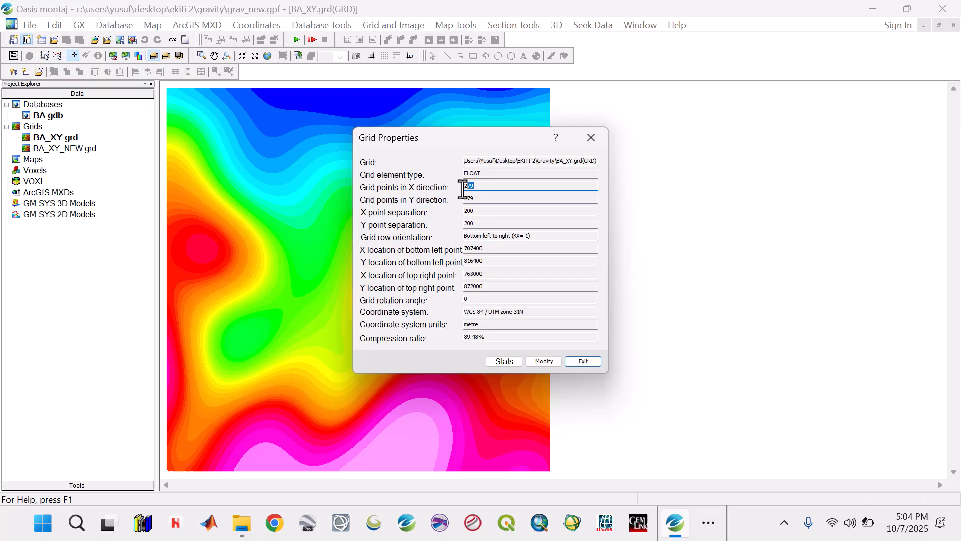
# Close the grid properties and delete BA_XY.grd from the project
pyautogui.click(592, 138)
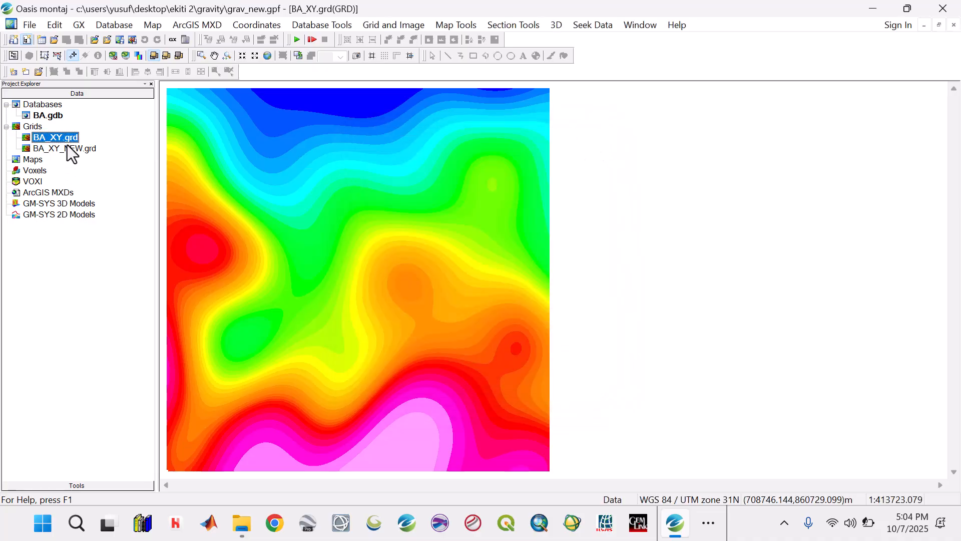
pyautogui.rightClick(67, 142)
pyautogui.click(112, 215)
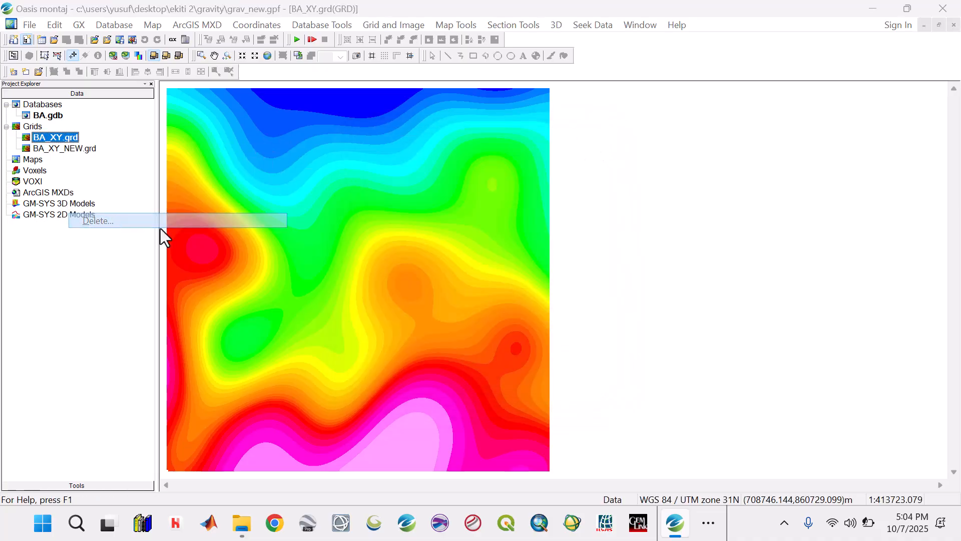
pyautogui.click(527, 292)
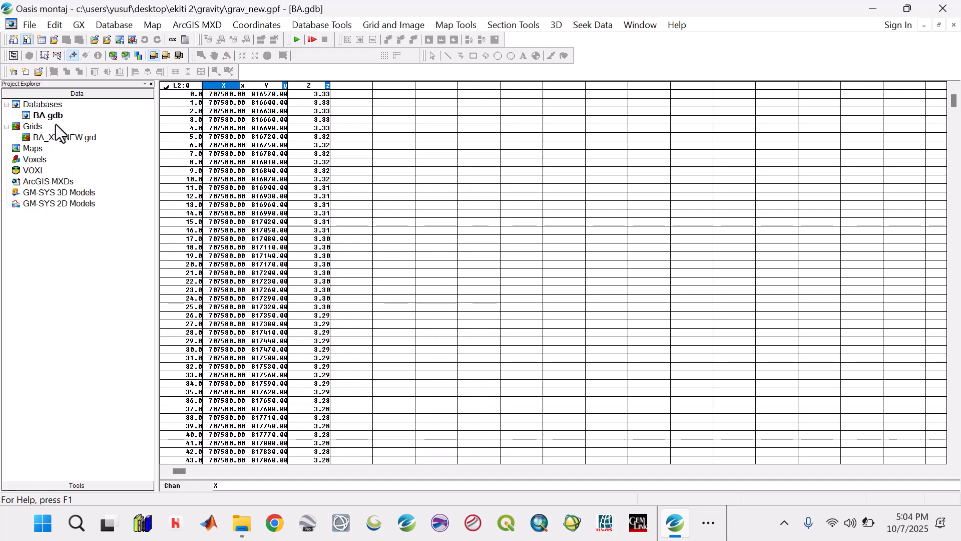
pyautogui.click(370, 26)
pyautogui.moveTo(389, 43)
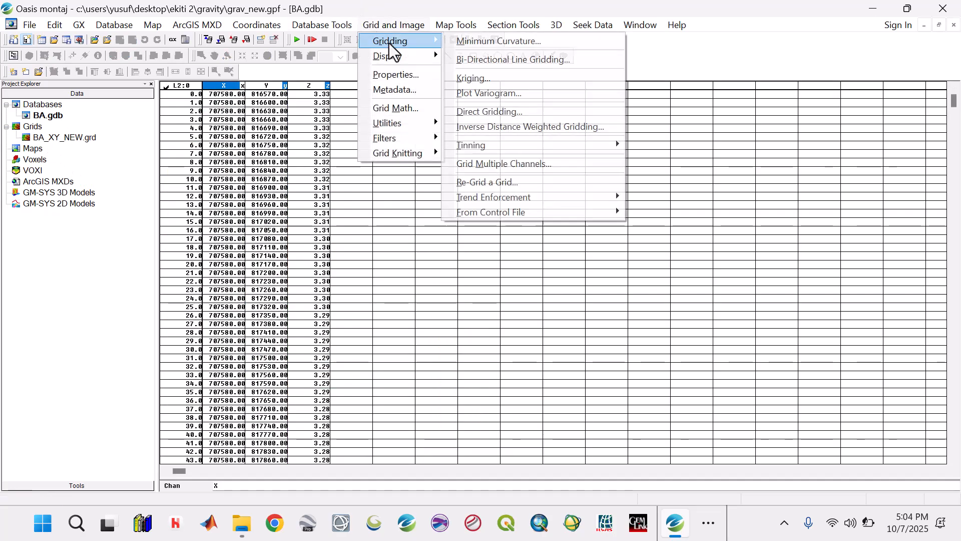
pyautogui.click(484, 46)
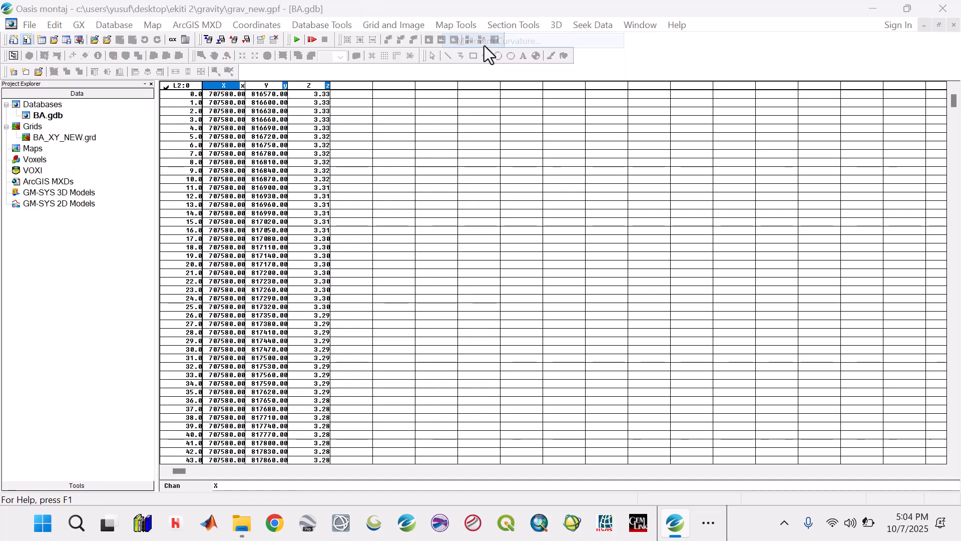
pyautogui.click(470, 266)
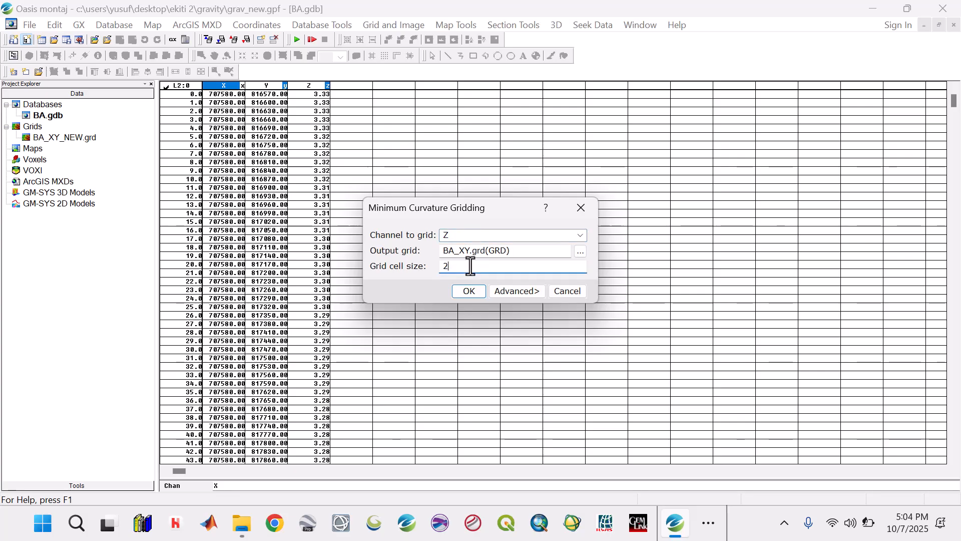
pyautogui.click(471, 294)
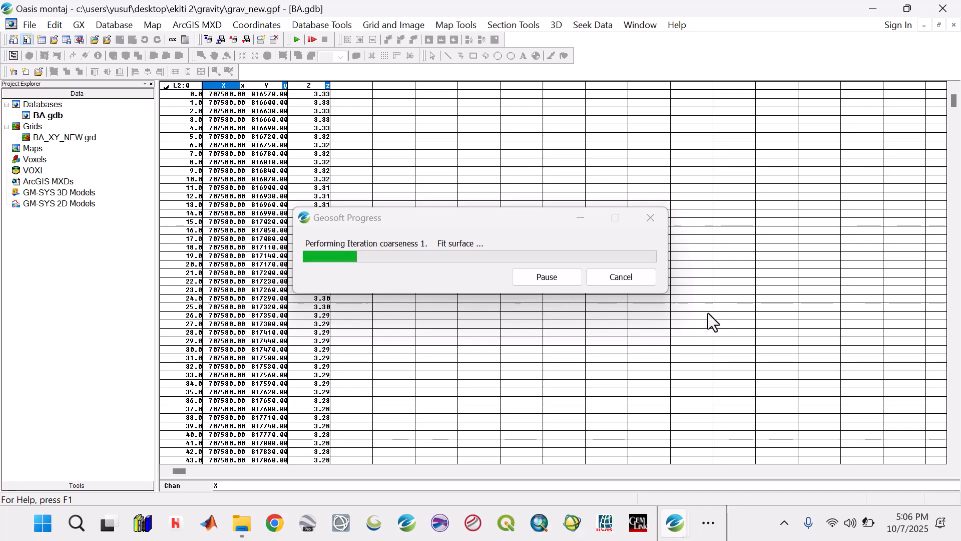
pyautogui.click(642, 278)
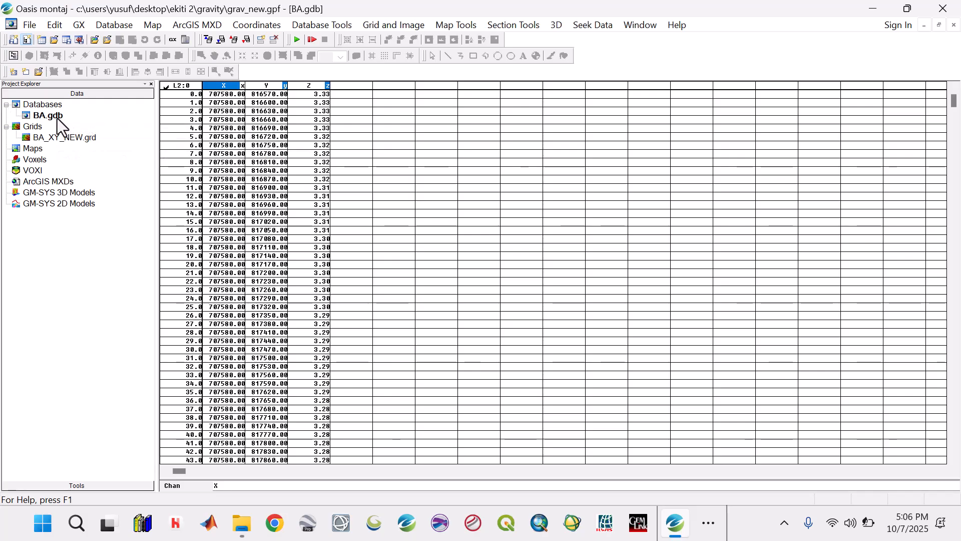
# Delete the BA.gdb database from the project
pyautogui.rightClick(57, 116)
pyautogui.click(93, 179)
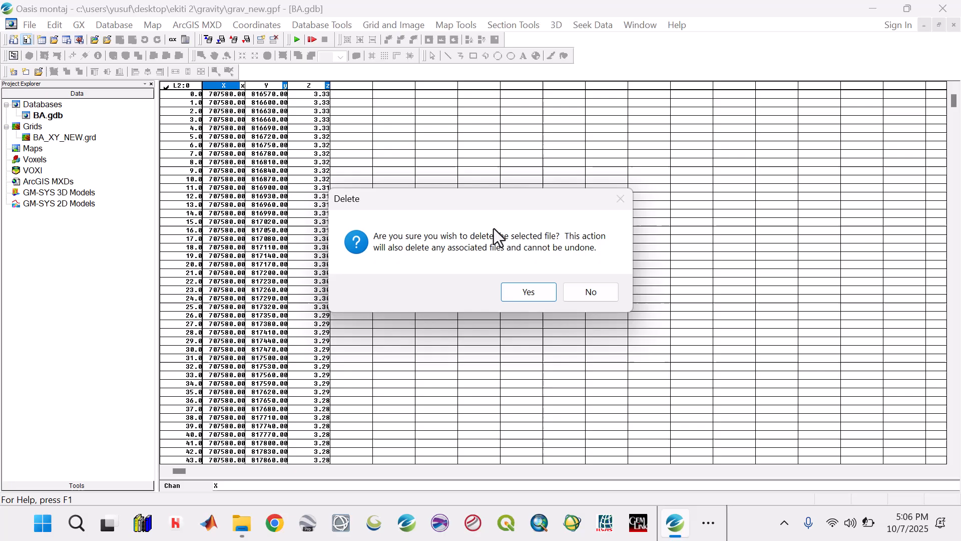
pyautogui.click(516, 298)
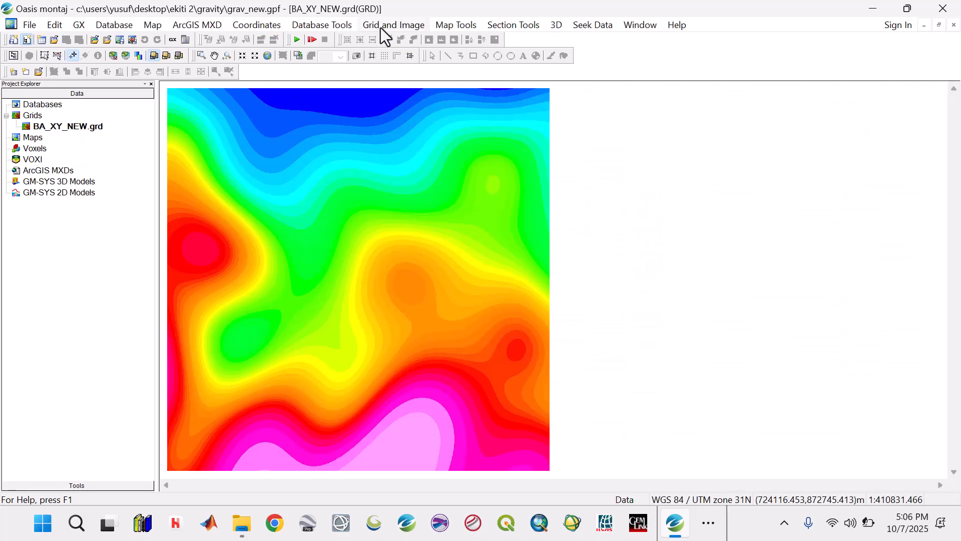
# Begin reprojecting BA_XY_NEW.grd and accept its source coordinate system, WGS 84 / UTM zone 31N
pyautogui.click(391, 26)
pyautogui.moveTo(398, 122)
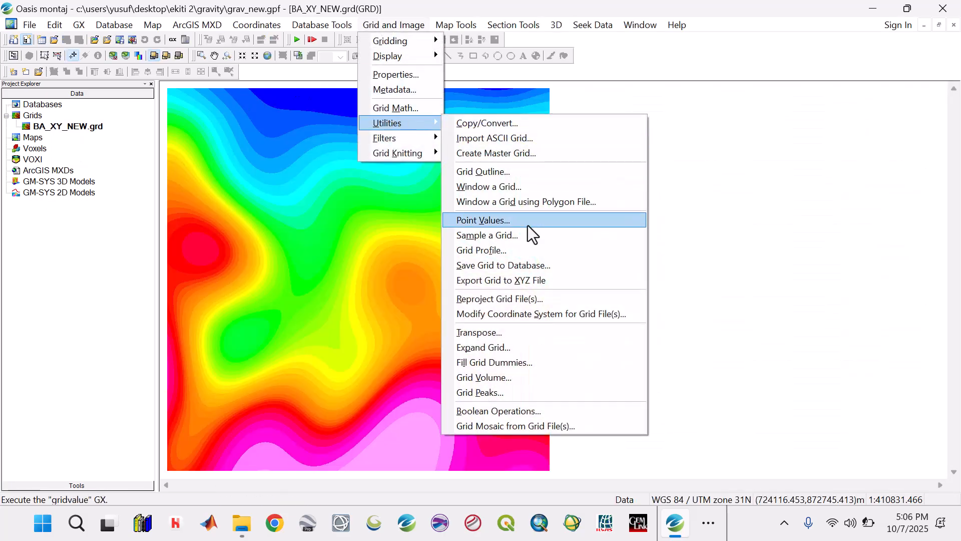
pyautogui.click(501, 299)
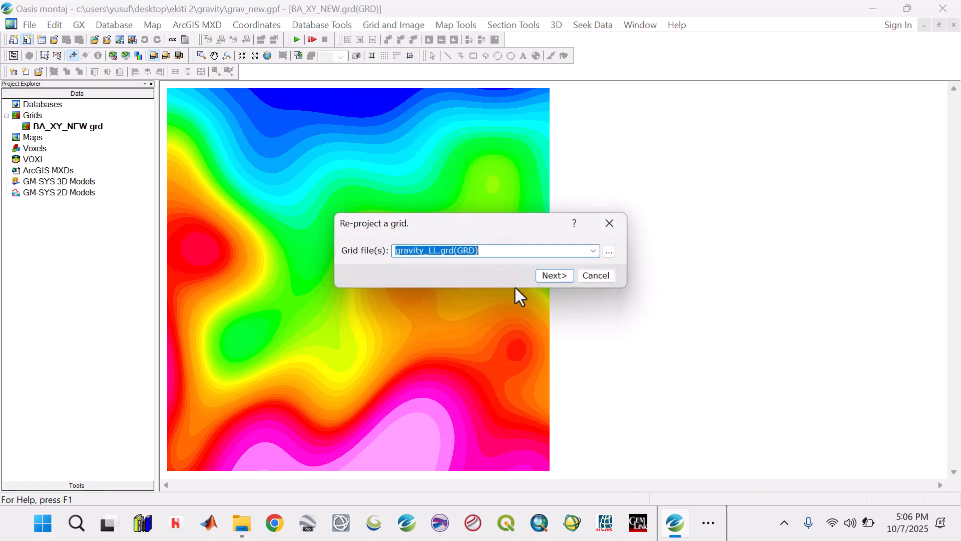
pyautogui.click(593, 250)
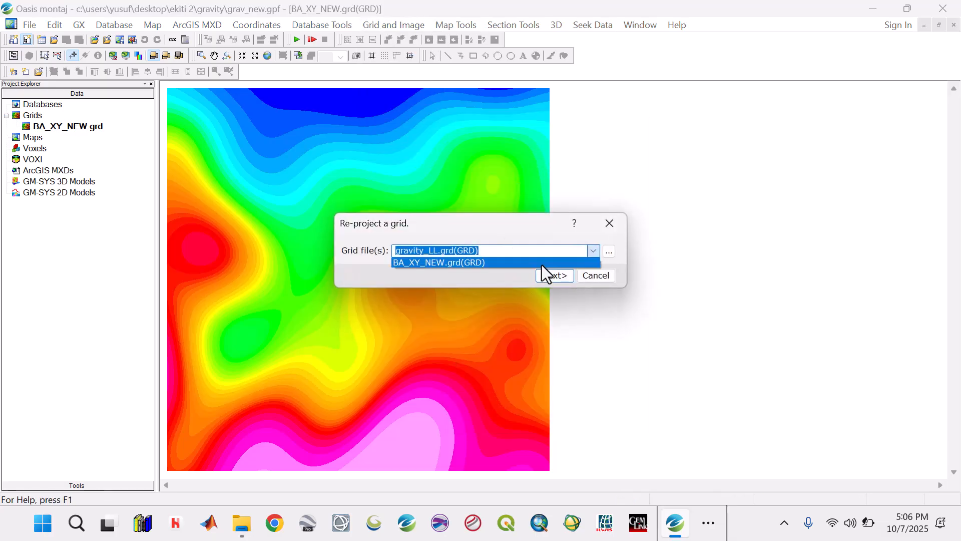
pyautogui.click(542, 263)
pyautogui.click(551, 278)
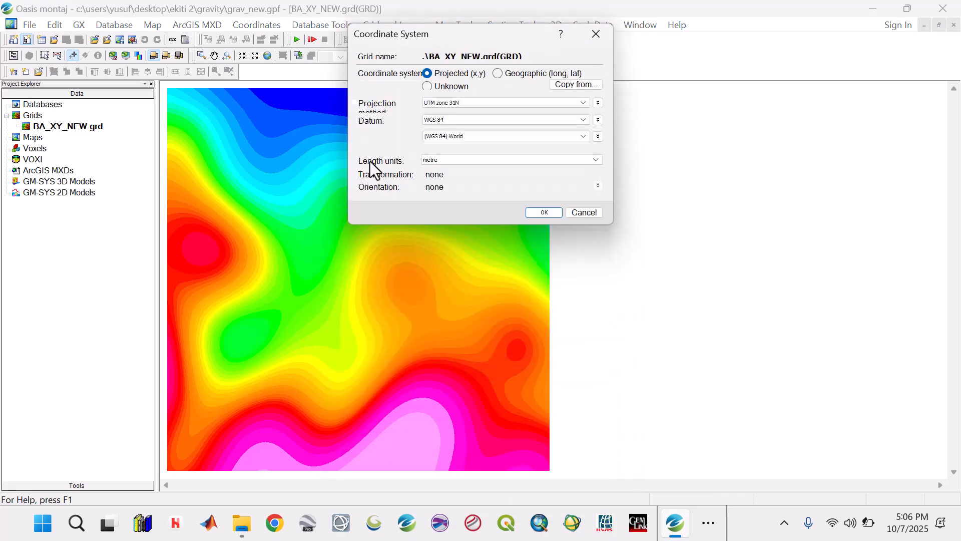
pyautogui.click(544, 213)
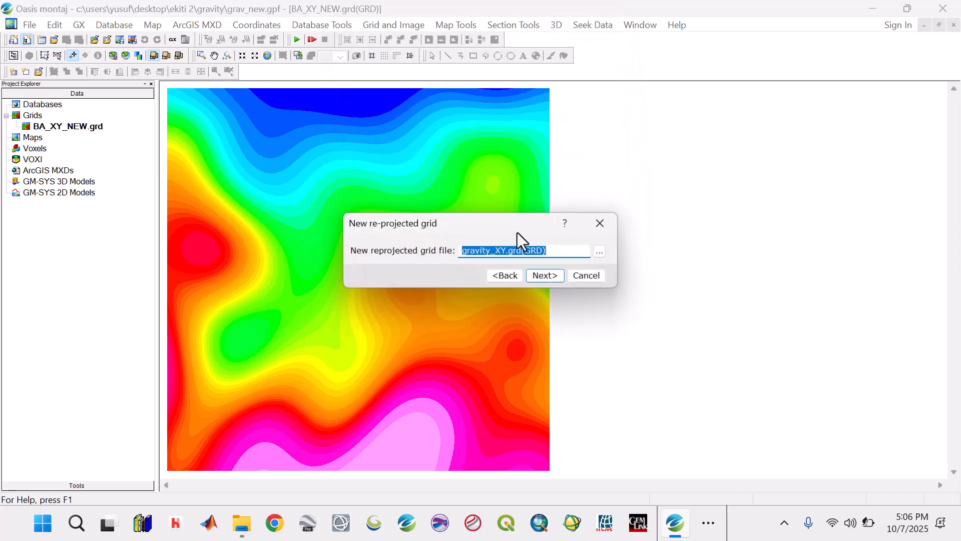
# Output the reprojected grid as BA_XY in WGS 84 / UTM zone 31N with cell size 30, overwriting the existing file
pyautogui.click(489, 251)
pyautogui.press('BackSpace')
pyautogui.press('BackSpace')
pyautogui.press('BackSpace')
pyautogui.press('BackSpace')
pyautogui.press('BackSpace')
pyautogui.press('BackSpace')
pyautogui.press('BackSpace')
pyautogui.write('BA')
pyautogui.click(537, 278)
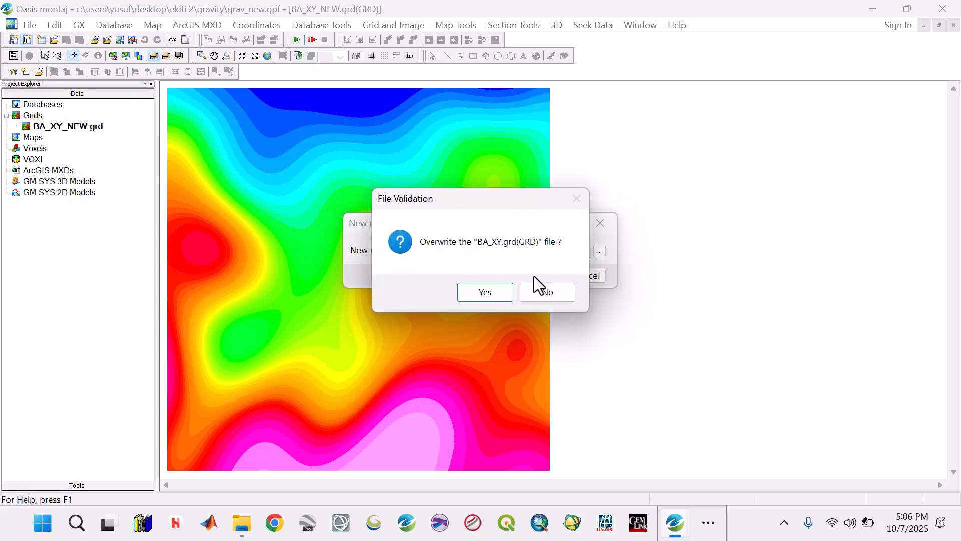
pyautogui.click(482, 289)
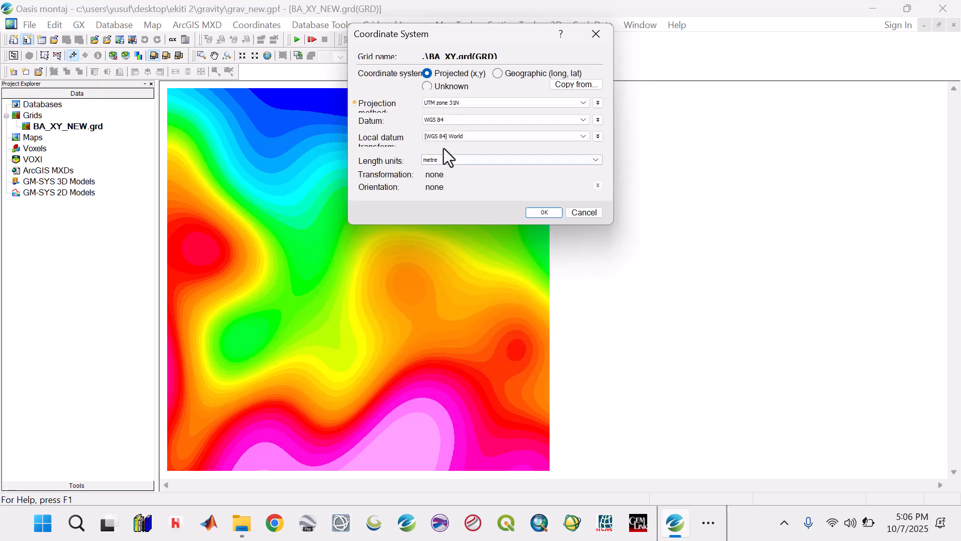
pyautogui.click(534, 213)
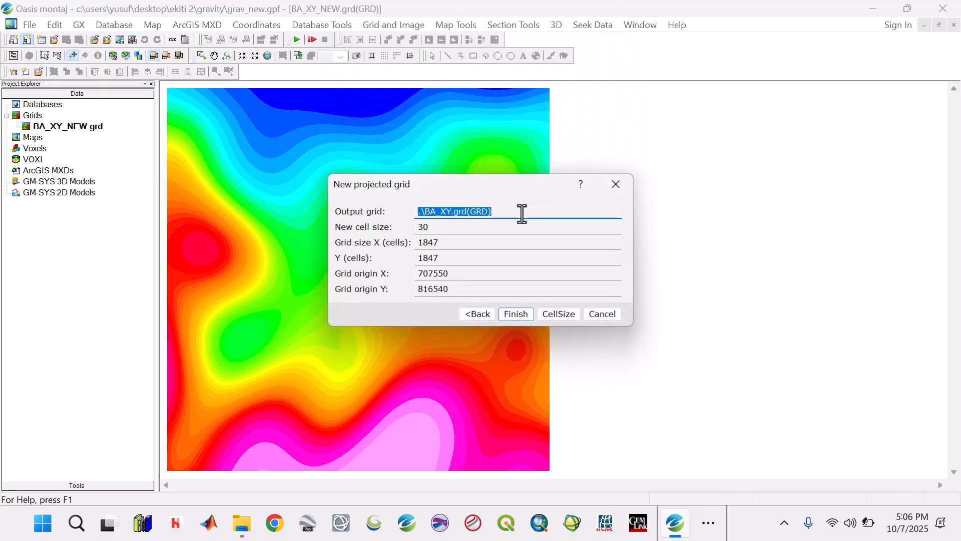
pyautogui.click(513, 315)
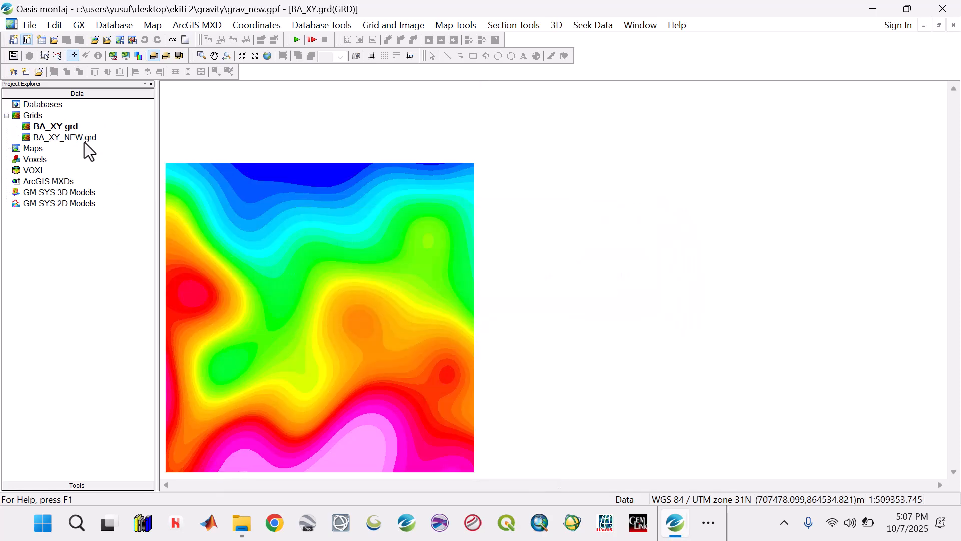
# Check the grid points and point separation in the properties of the reprojected BA_XY.grd, and close them
pyautogui.rightClick(69, 129)
pyautogui.click(105, 175)
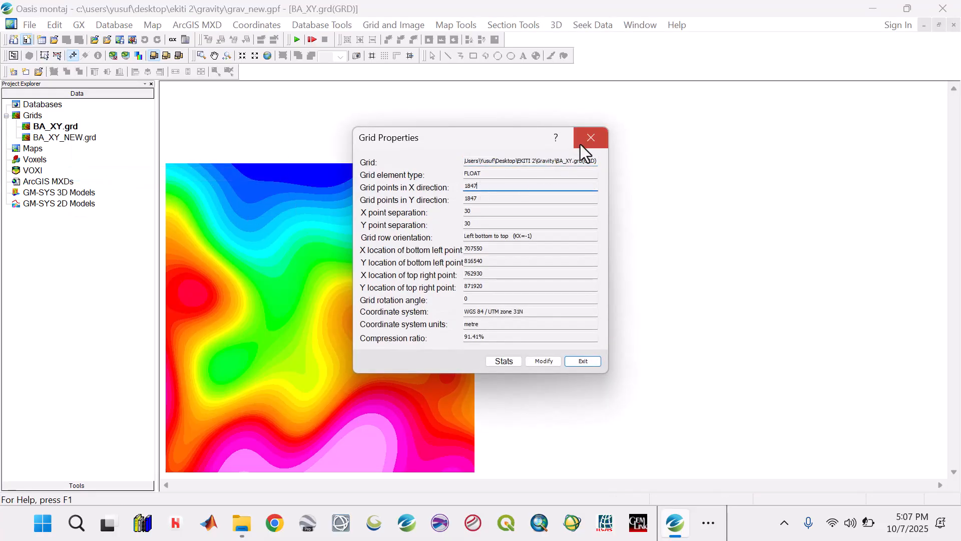
pyautogui.click(589, 139)
# Delete BA_XY_NEW.grd from the project and fit the BA_XY grid to the window
pyautogui.rightClick(68, 137)
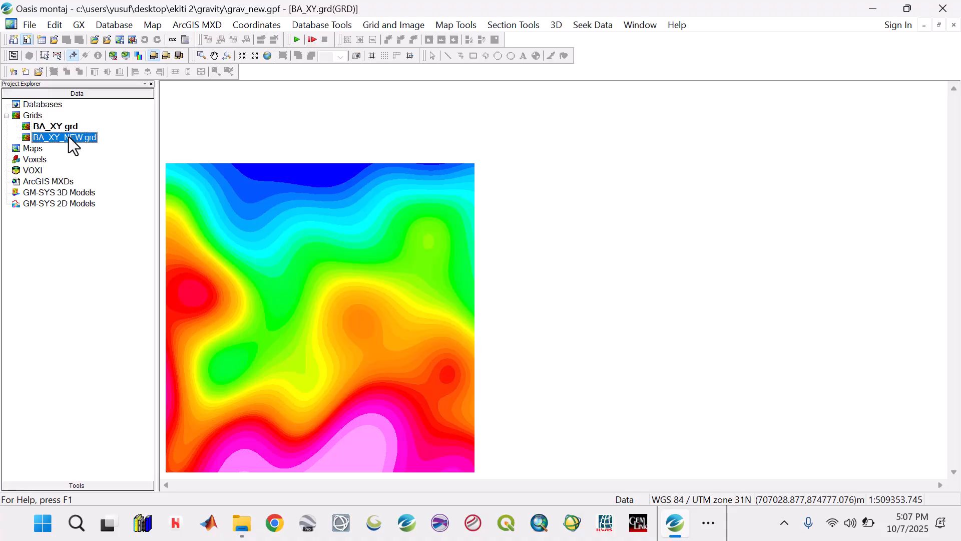
pyautogui.click(109, 215)
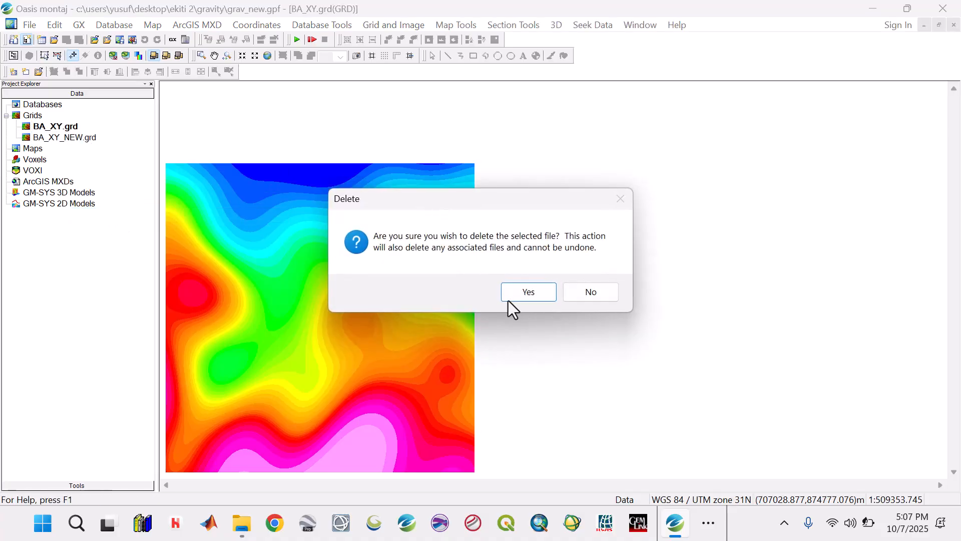
pyautogui.click(521, 296)
pyautogui.click(268, 56)
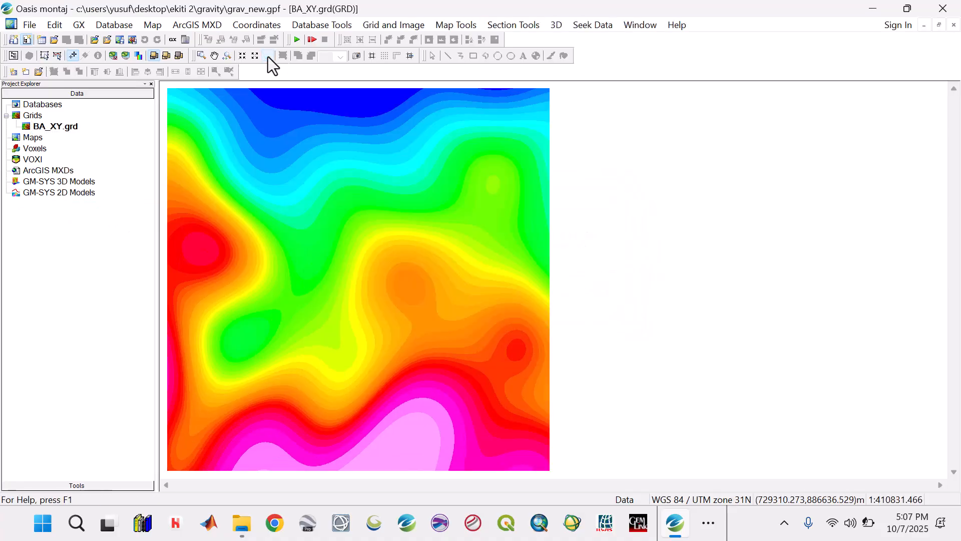
# Save the BA_XY.grd grid to a new database named BA with Z as the data channel
pyautogui.click(407, 25)
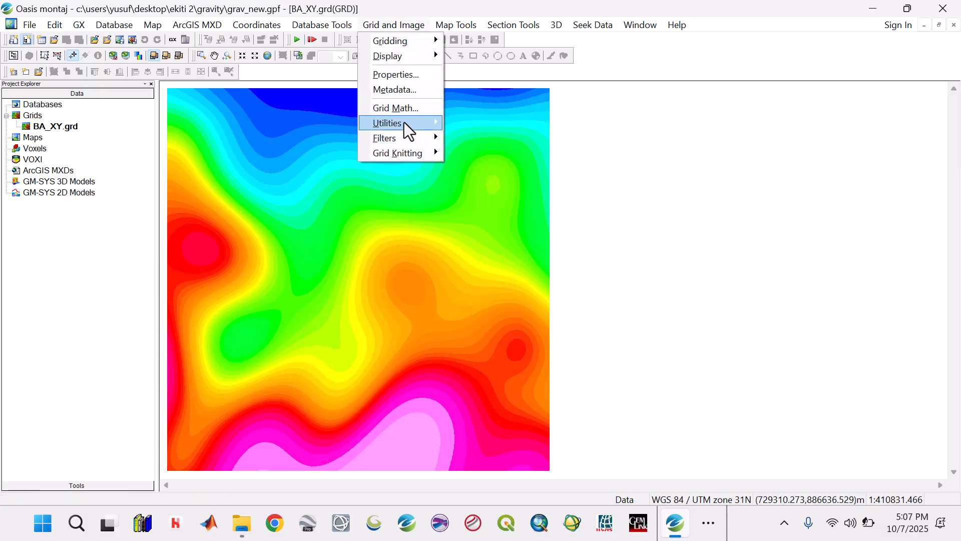
pyautogui.moveTo(404, 123)
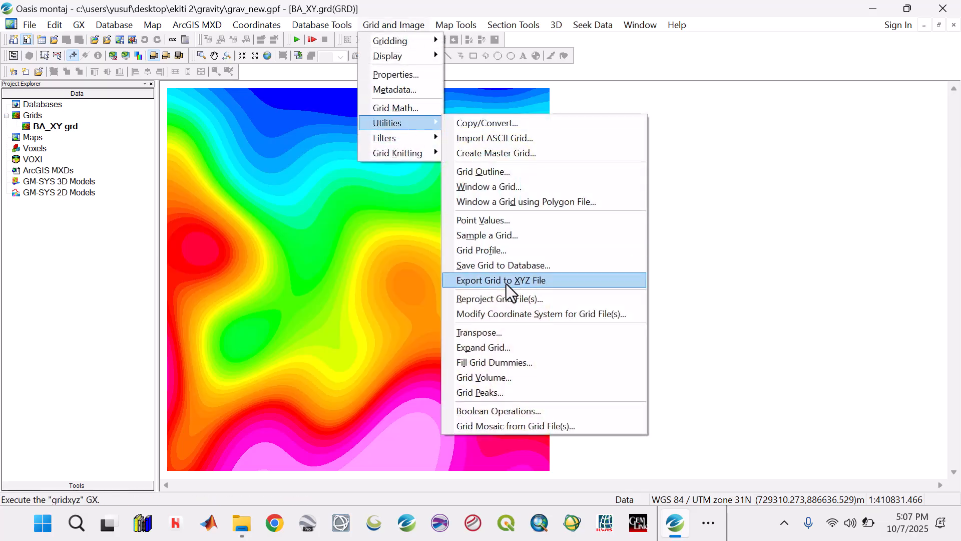
pyautogui.click(506, 266)
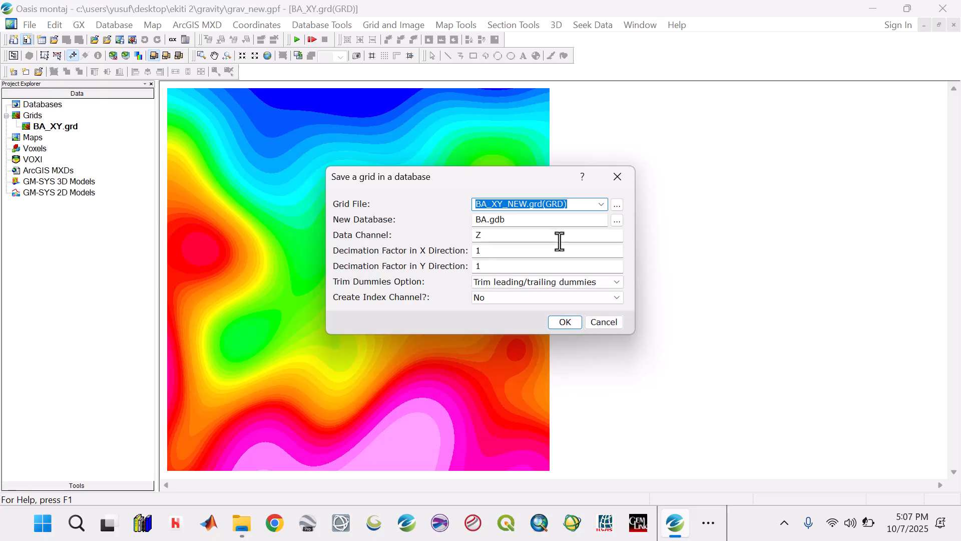
pyautogui.click(601, 204)
pyautogui.click(521, 218)
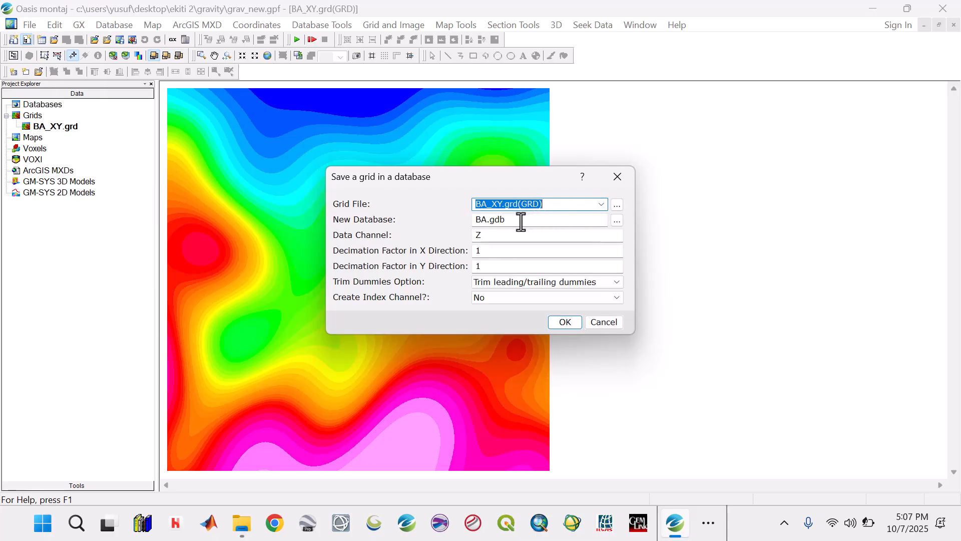
pyautogui.click(565, 322)
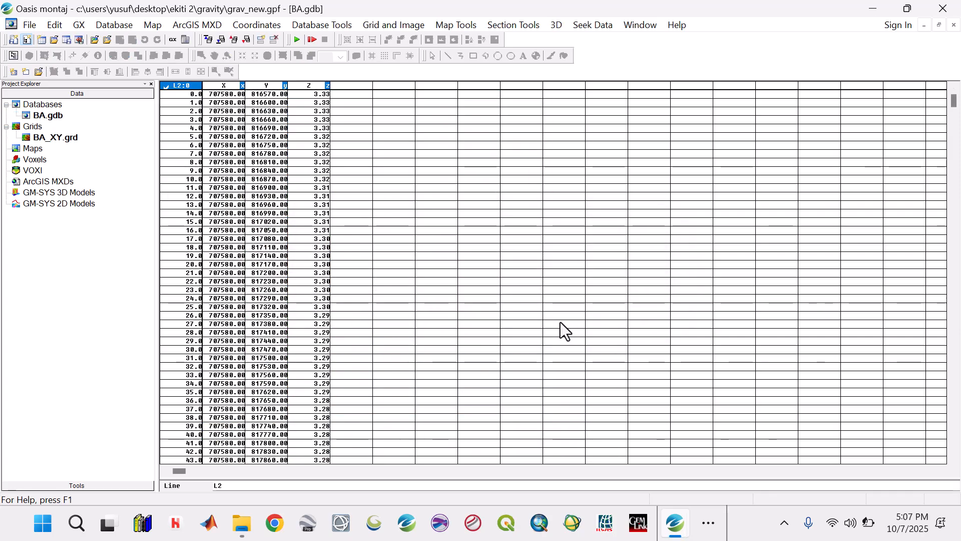
# Begin a CSV export of the BA database, create and open a folder named Data inside the Gravity folder, and cancel the export
pyautogui.click(260, 153)
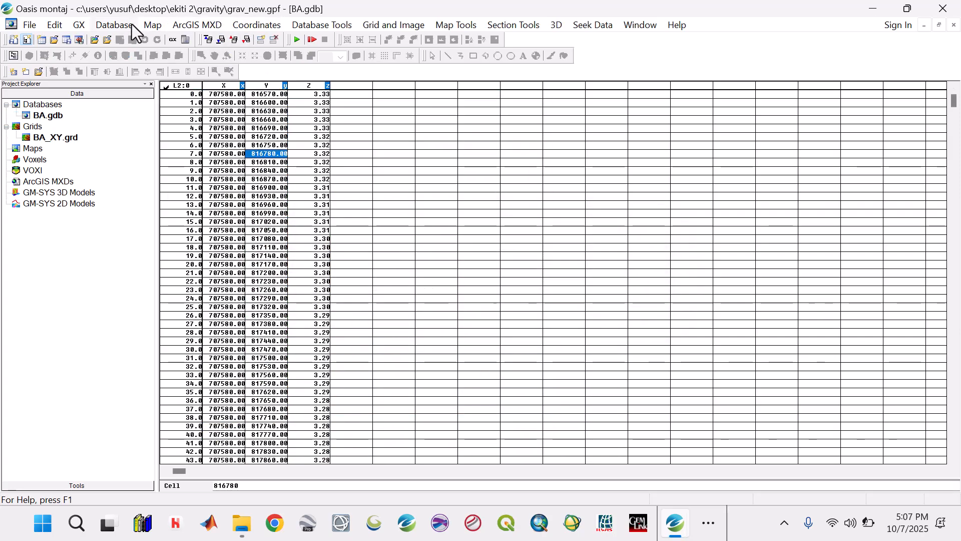
pyautogui.click(115, 25)
pyautogui.moveTo(182, 221)
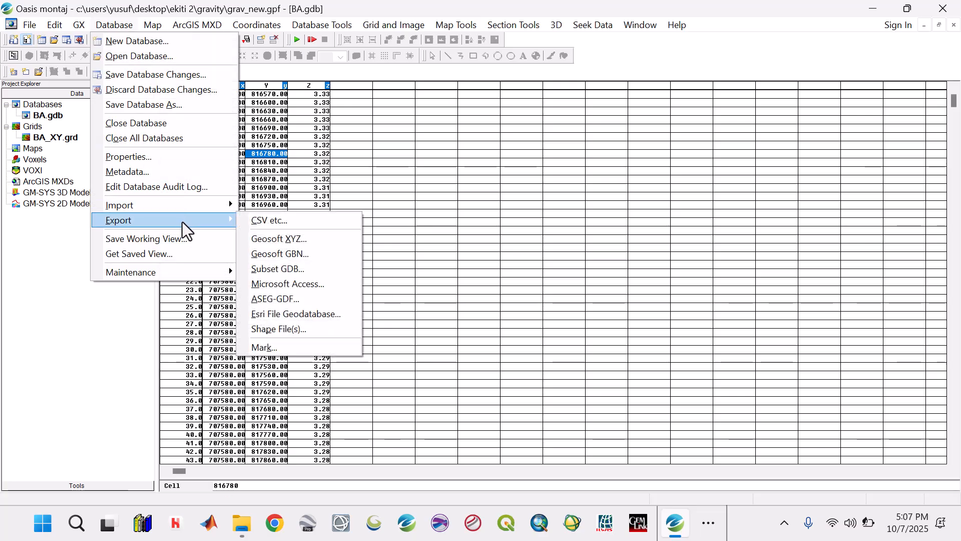
pyautogui.click(269, 222)
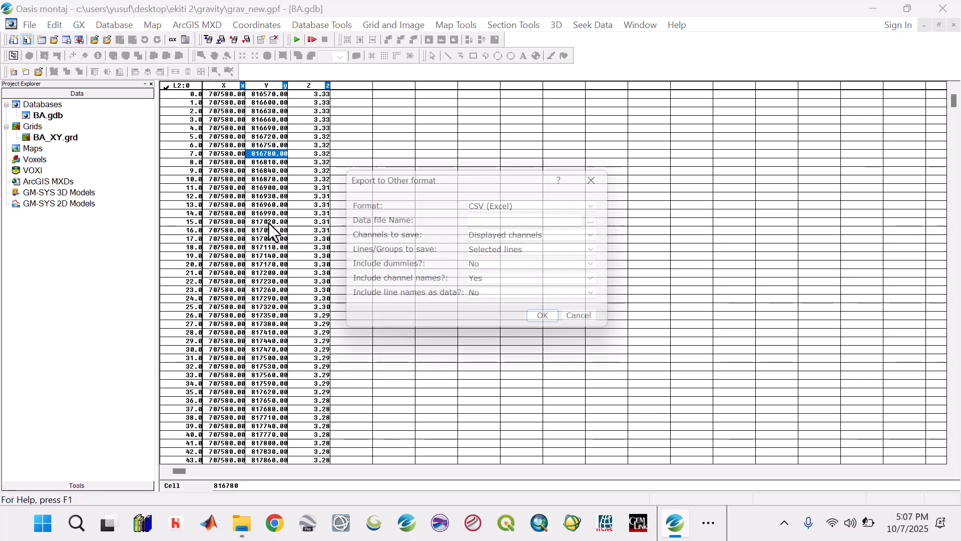
pyautogui.click(601, 220)
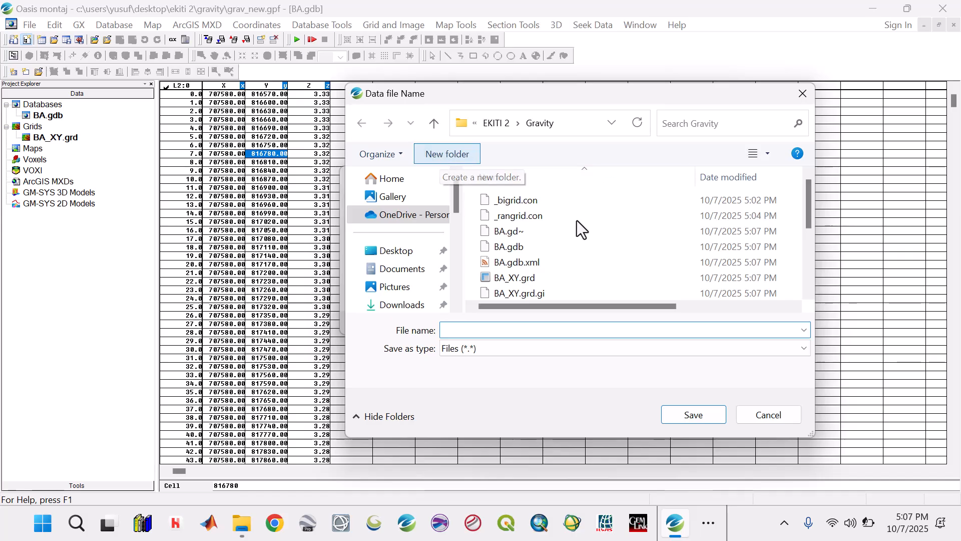
pyautogui.write('Data')
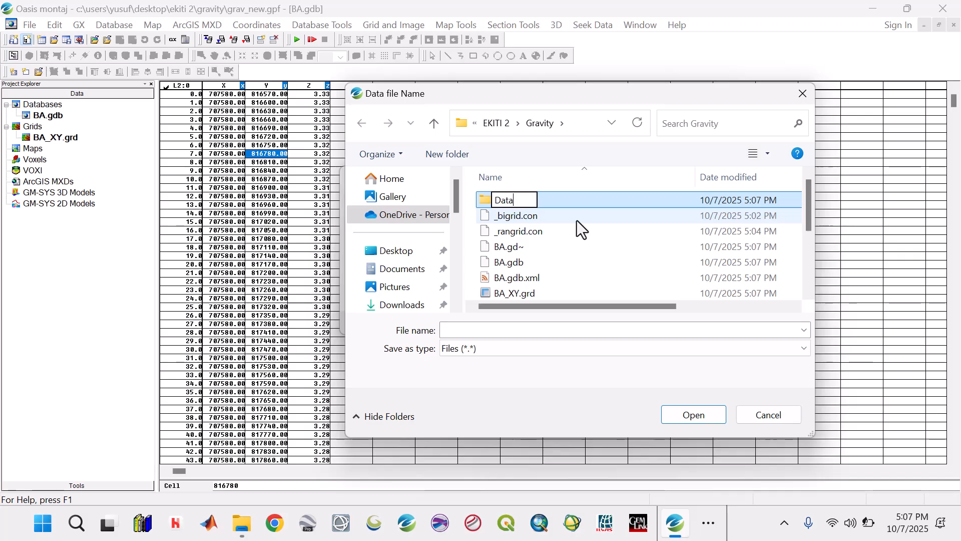
pyautogui.press('Return')
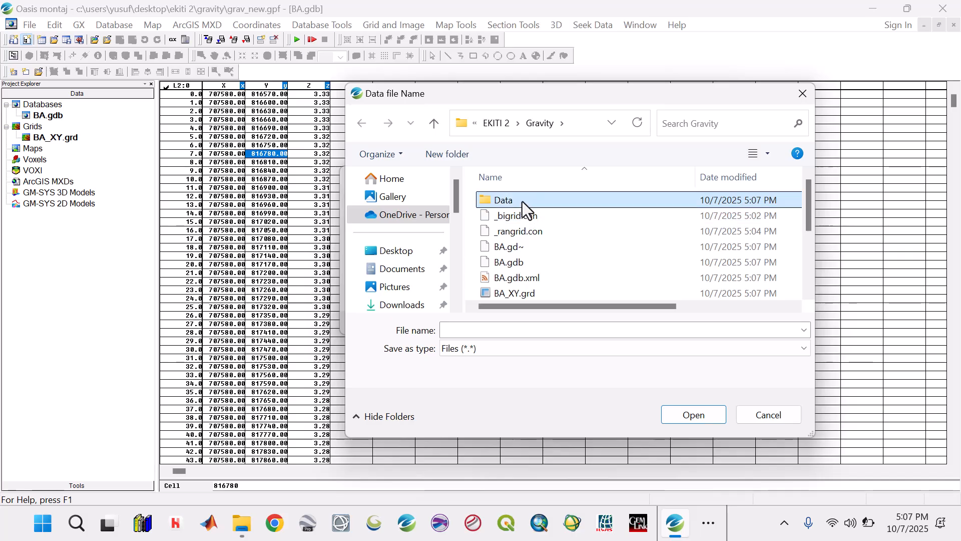
pyautogui.doubleClick(521, 200)
pyautogui.click(505, 331)
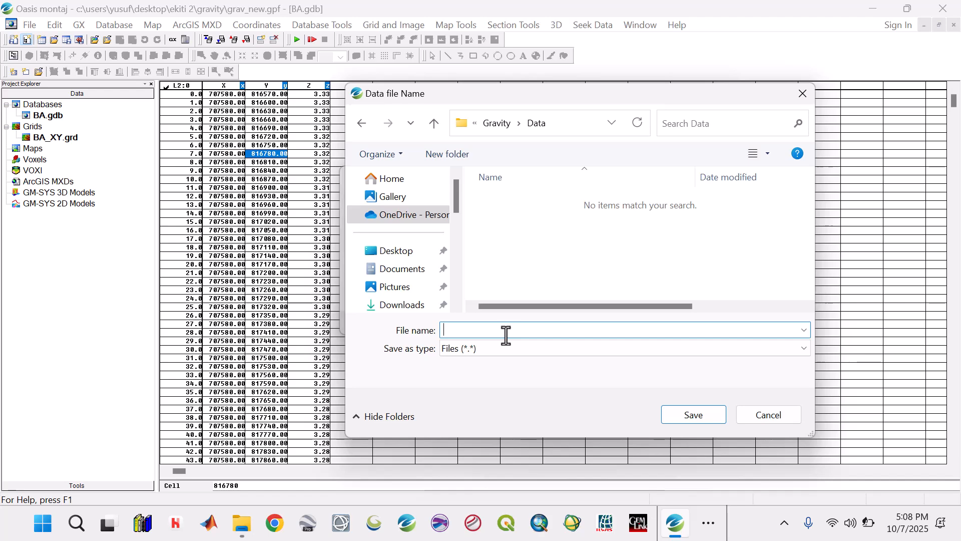
pyautogui.click(764, 418)
pyautogui.click(578, 323)
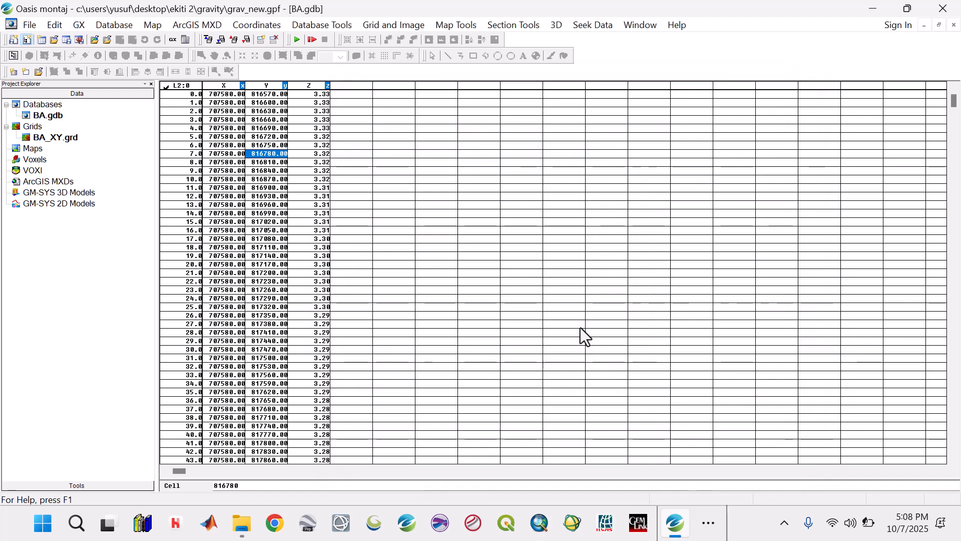
# Delete the BA.gdb database and its associated files from disk, and close the open BA_XY grid window
pyautogui.click(225, 111)
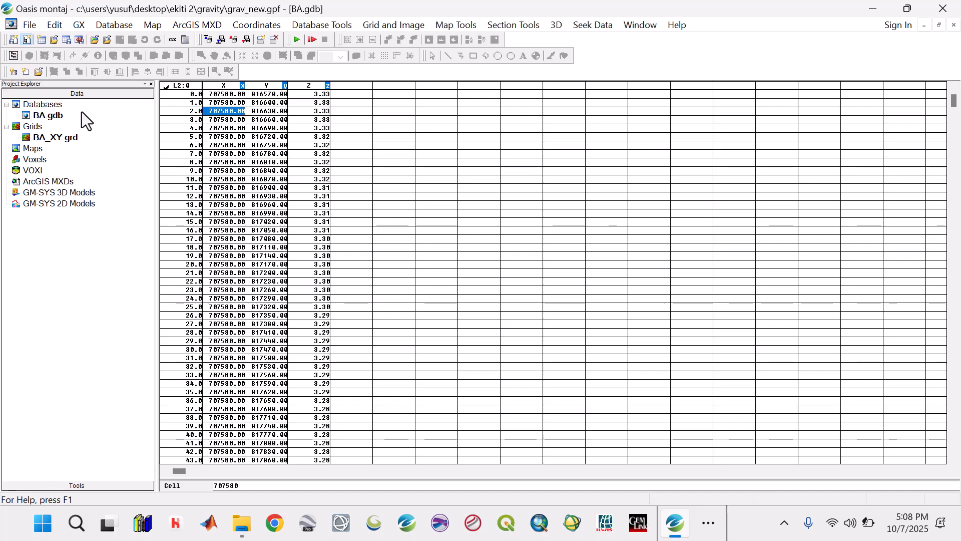
pyautogui.rightClick(52, 118)
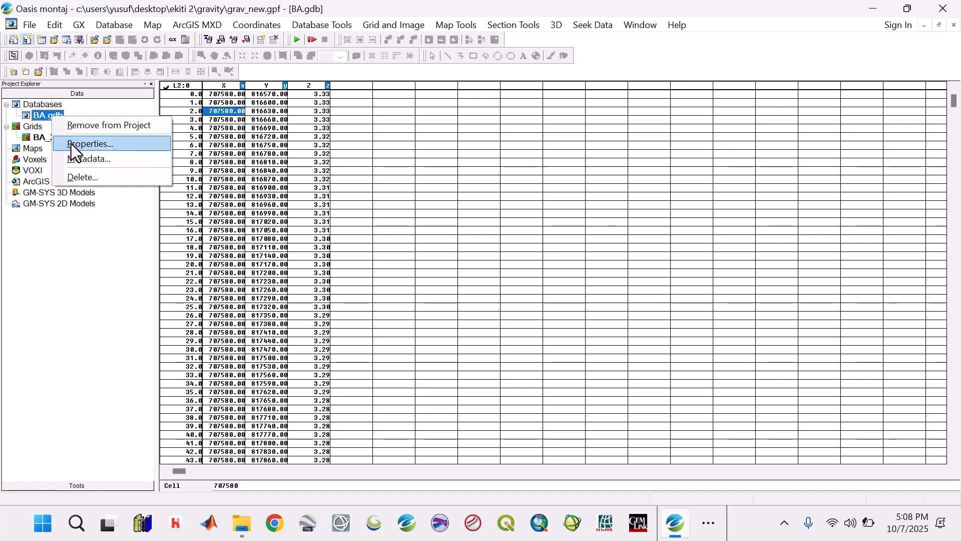
pyautogui.click(81, 177)
pyautogui.click(532, 293)
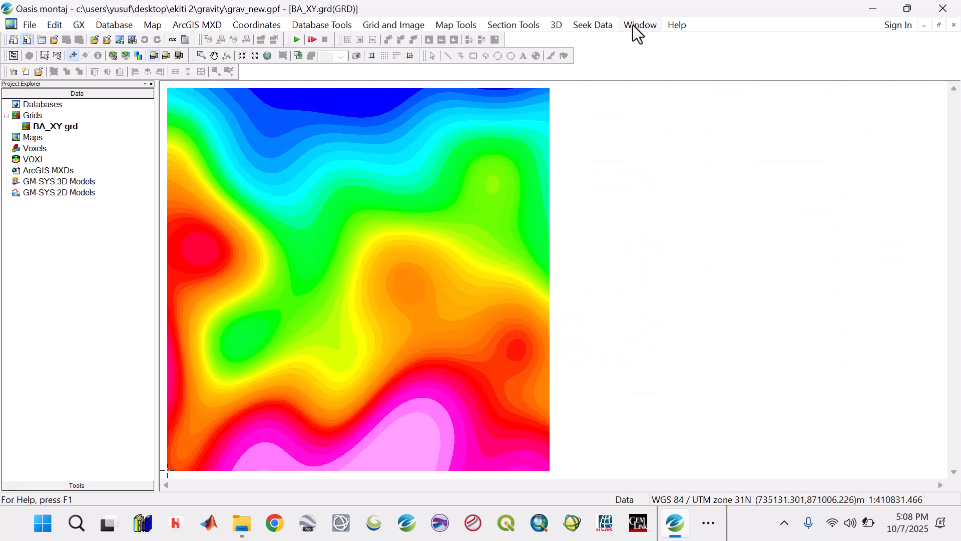
pyautogui.click(634, 25)
pyautogui.click(648, 120)
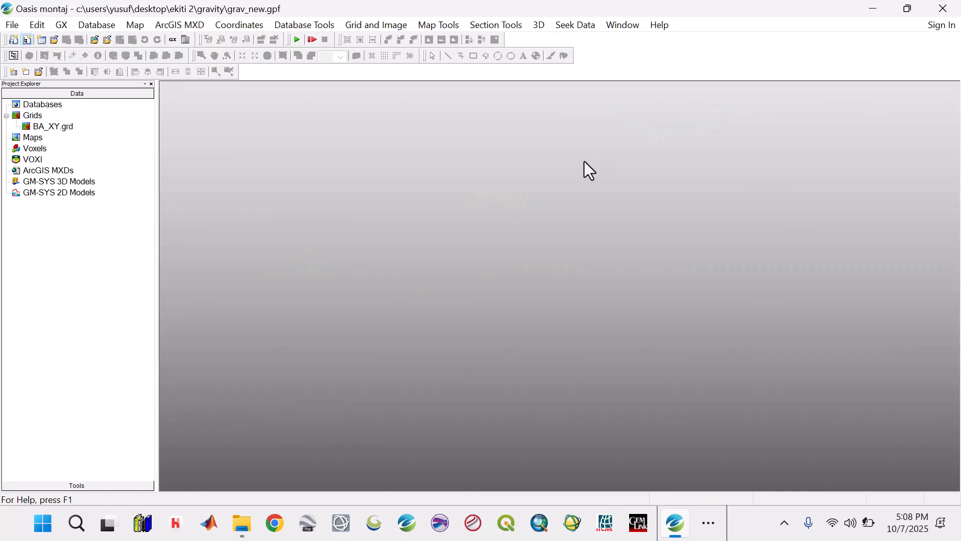
# Save the grav_new project and minimize its window to reveal the desktop
pyautogui.click(12, 26)
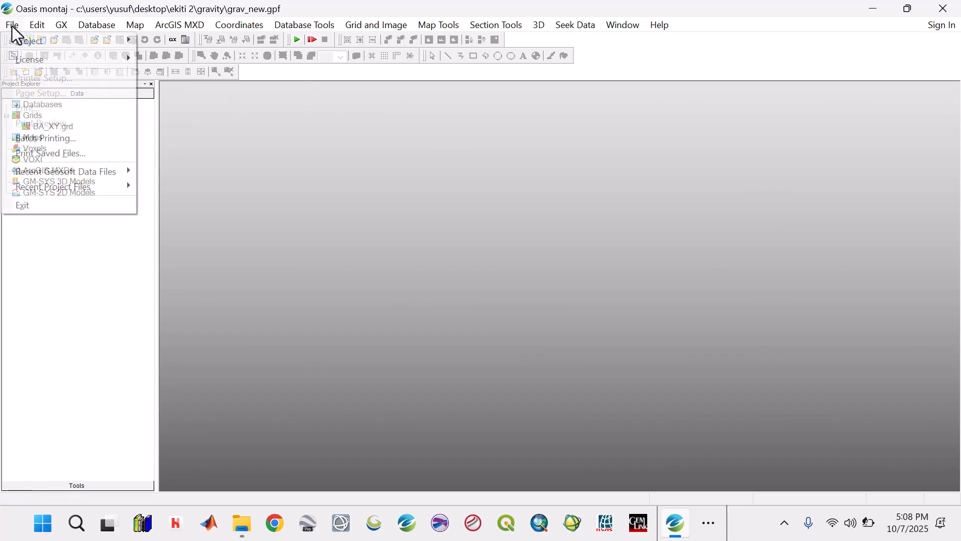
pyautogui.moveTo(25, 43)
pyautogui.click(195, 74)
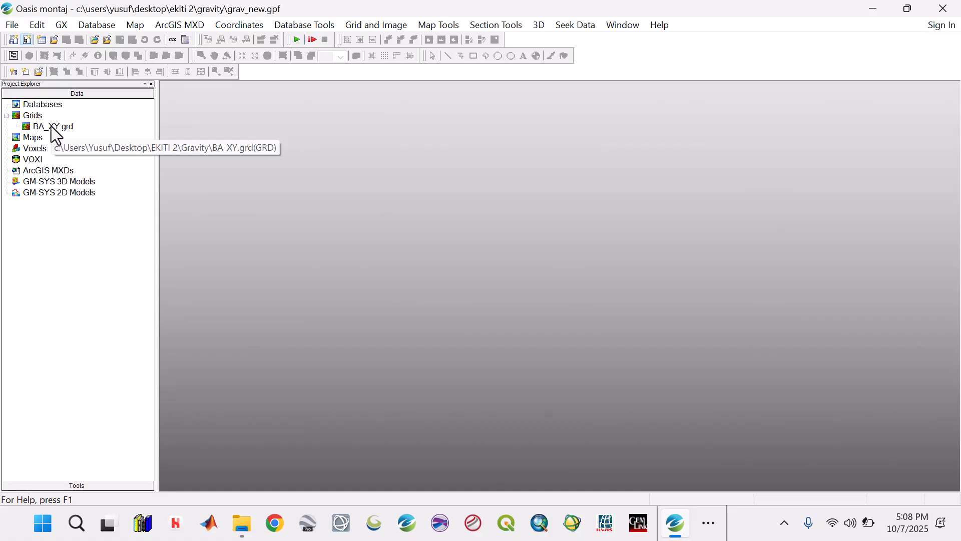
pyautogui.click(873, 10)
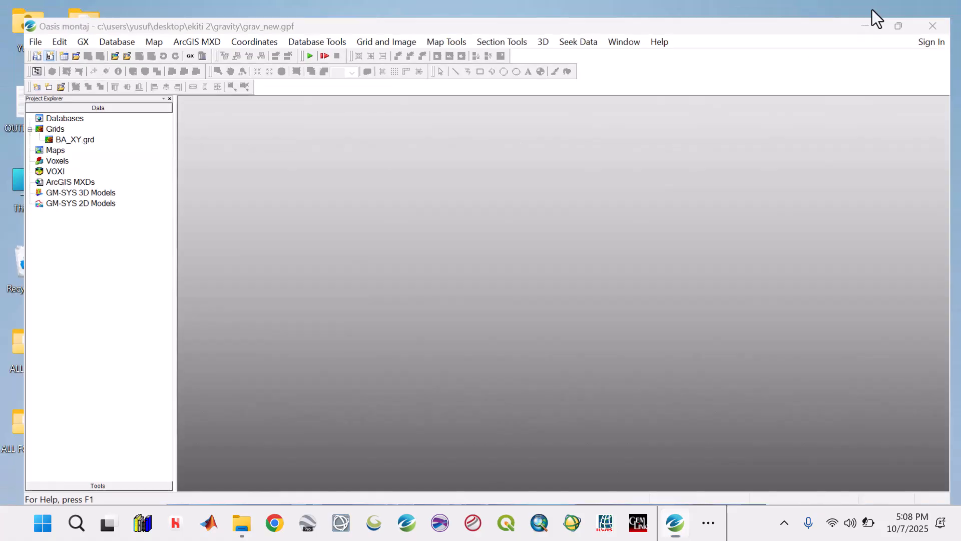